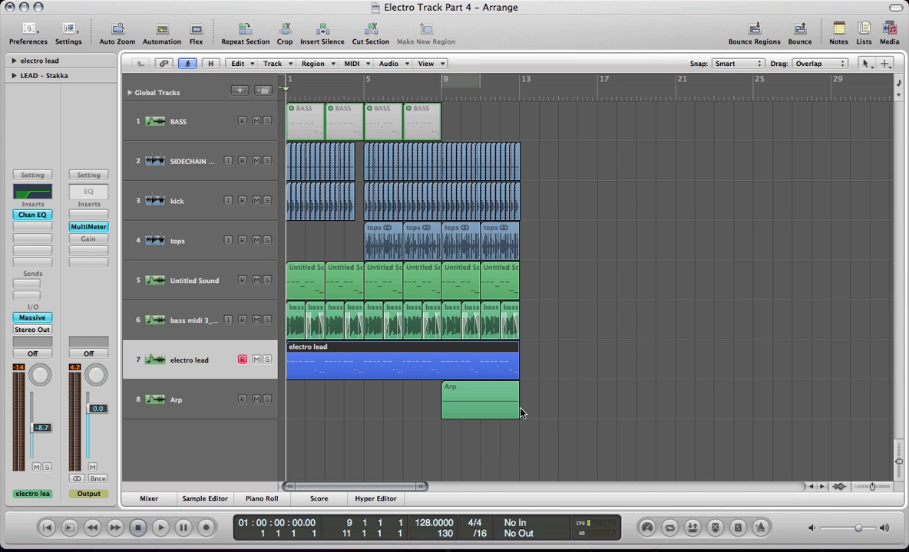
Show the plug-in windows, solo the electro lead region and play it to check its sound and spectrum.
key("v")
key("s")
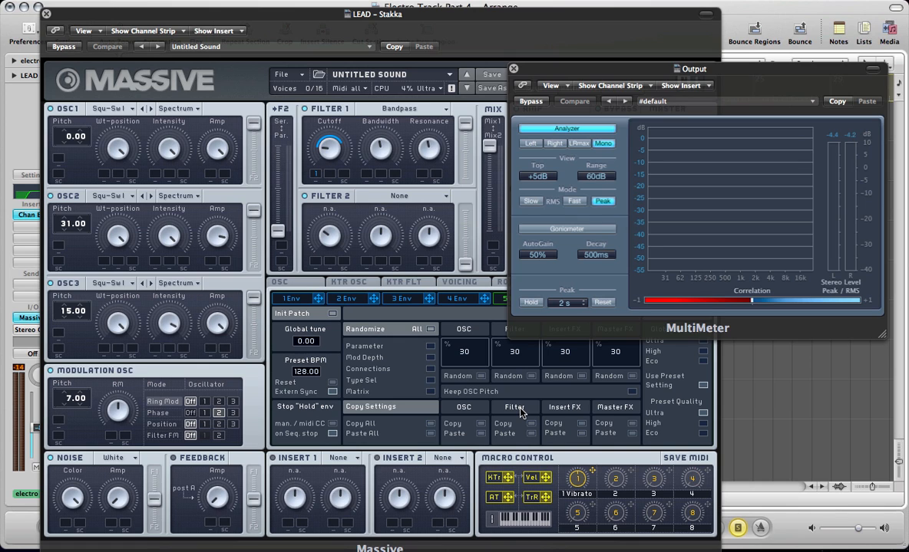
key("space")
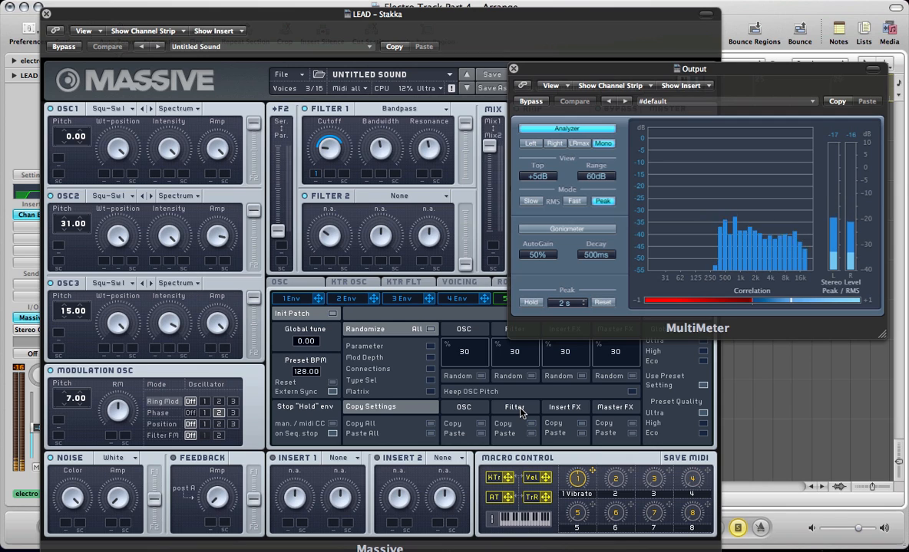
key("space")
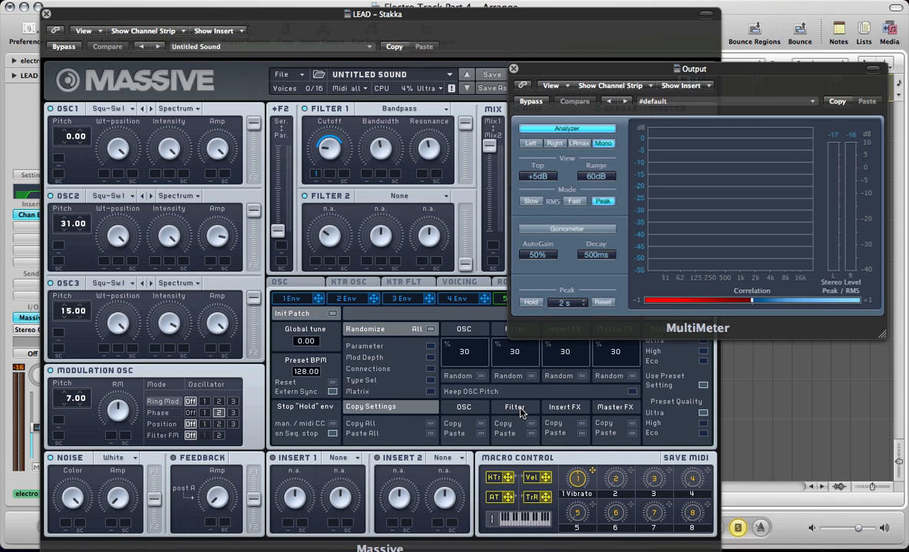
Hide the plug-in windows, play the soloed Arp region briefly, and return the playhead to the start.
key("v")
left_click(462, 414)
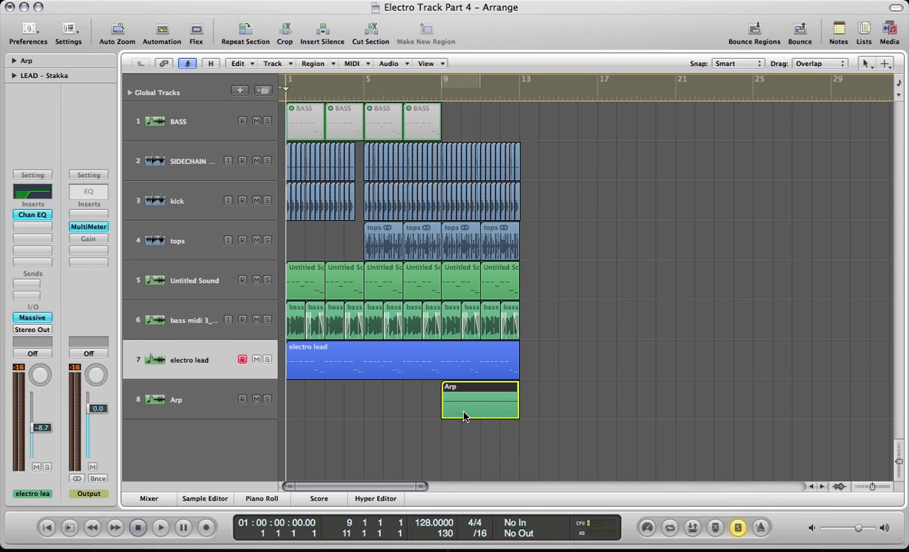
key("shift+Return")
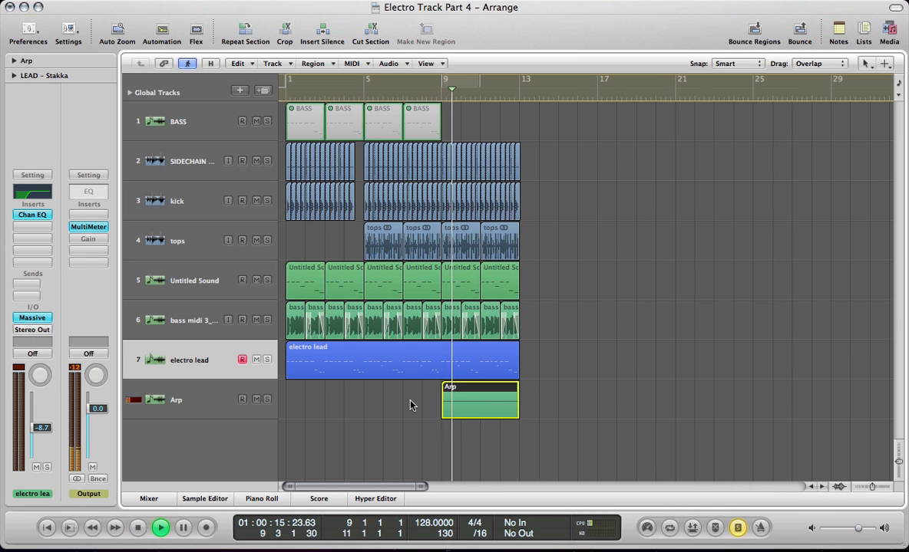
key("space")
key("Return")
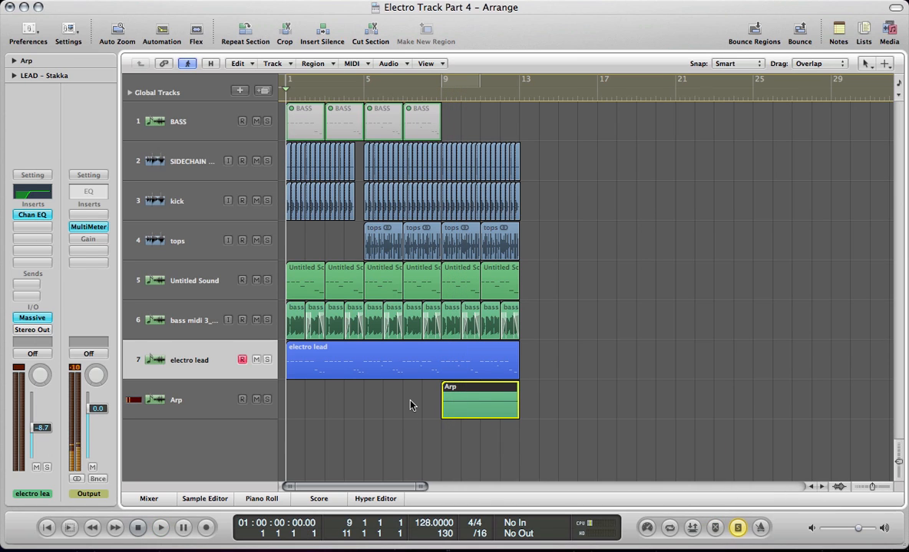
Assign envelope 1 to modulate the noise Amp in the electro lead's Massive synth and close its window.
left_click(359, 370)
key("v")
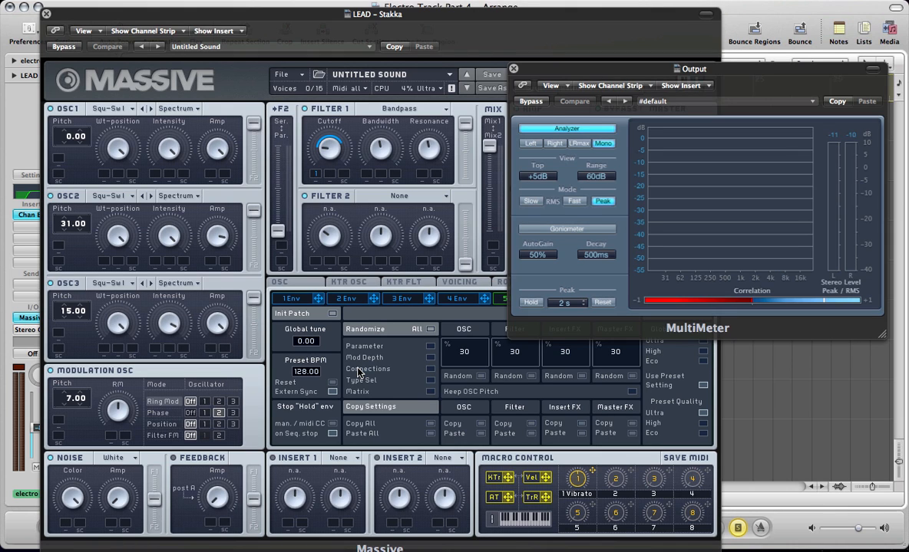
left_click(321, 13)
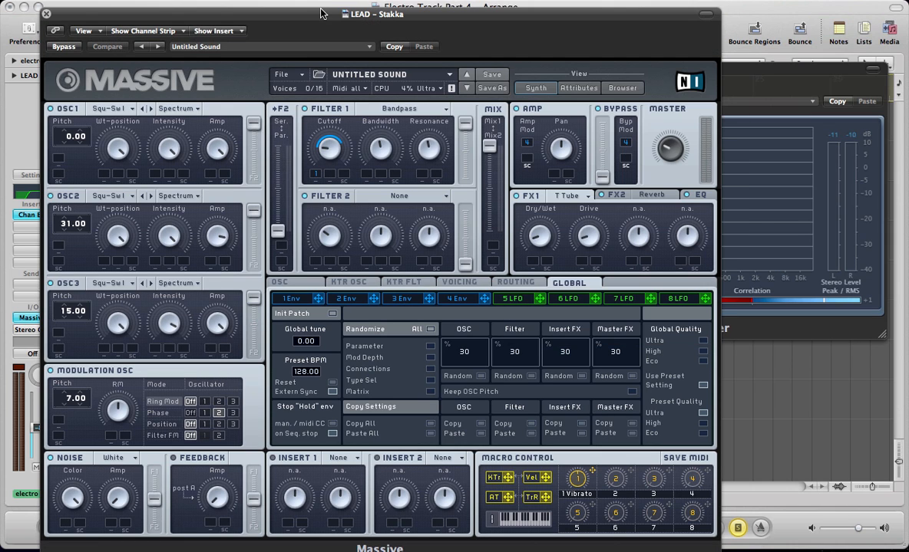
left_click(291, 298)
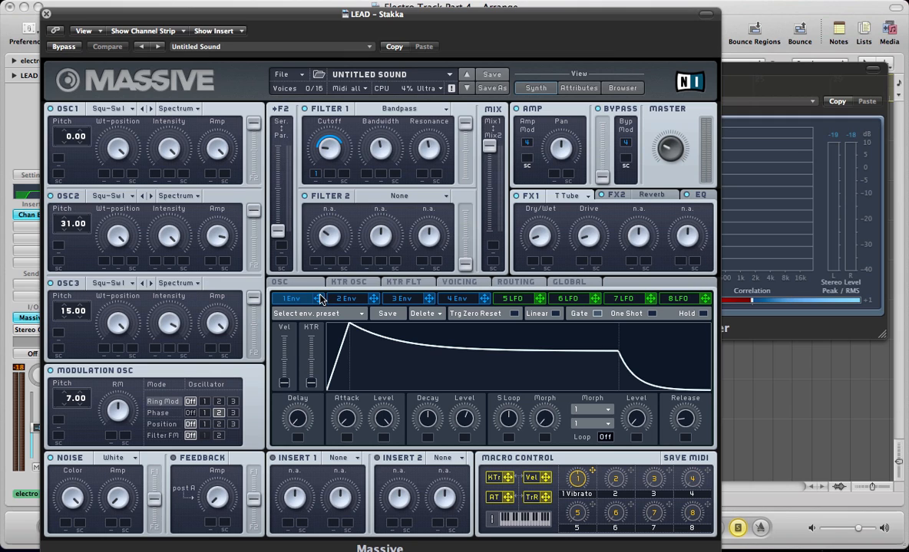
left_click_drag(173, 317, 109, 524)
key("super+w")
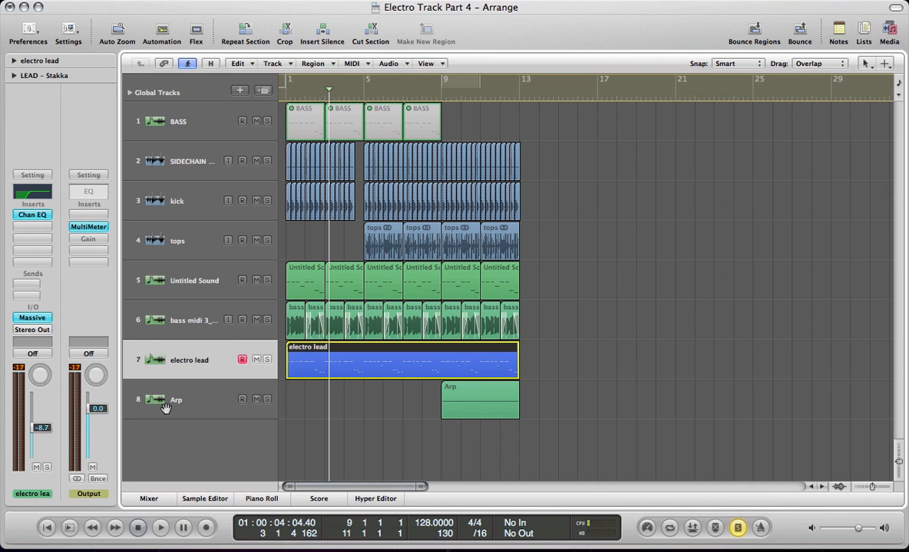
Return to the start, bypass the Channel EQ on the electro lead track, and close the open plug-in windows.
key("Return")
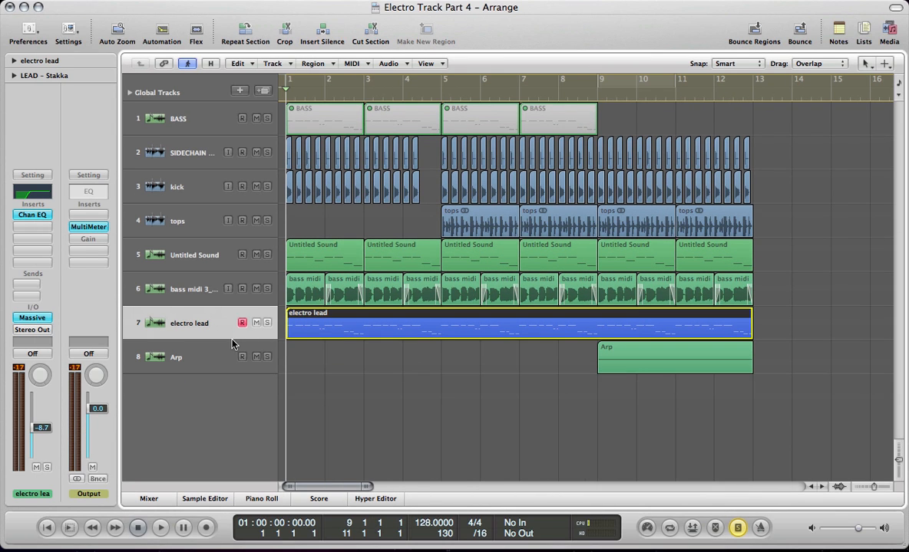
left_click(179, 302)
left_click(180, 318)
left_click(33, 221)
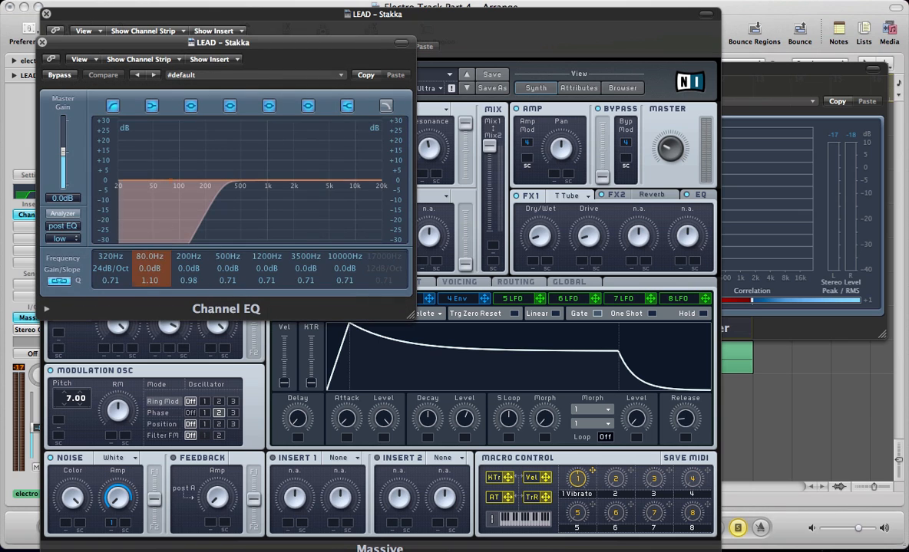
left_click(43, 42)
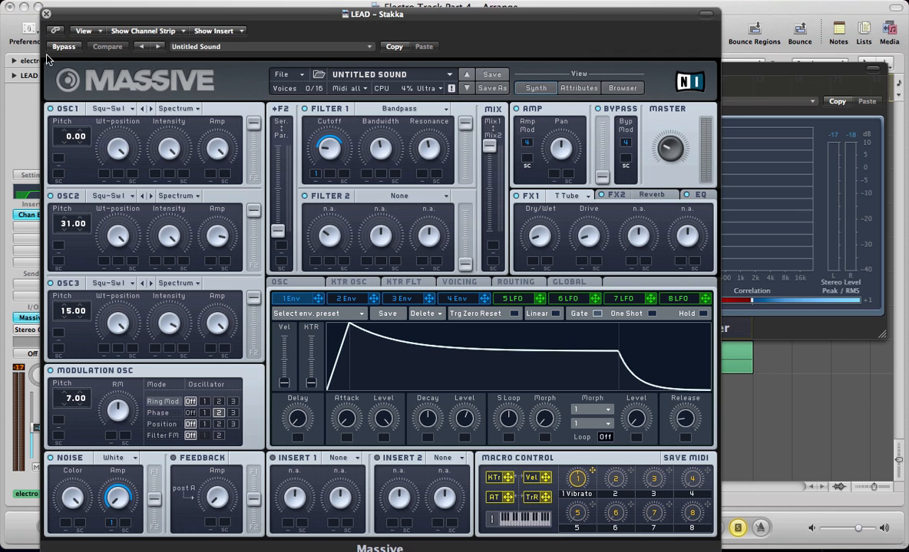
left_click(46, 14)
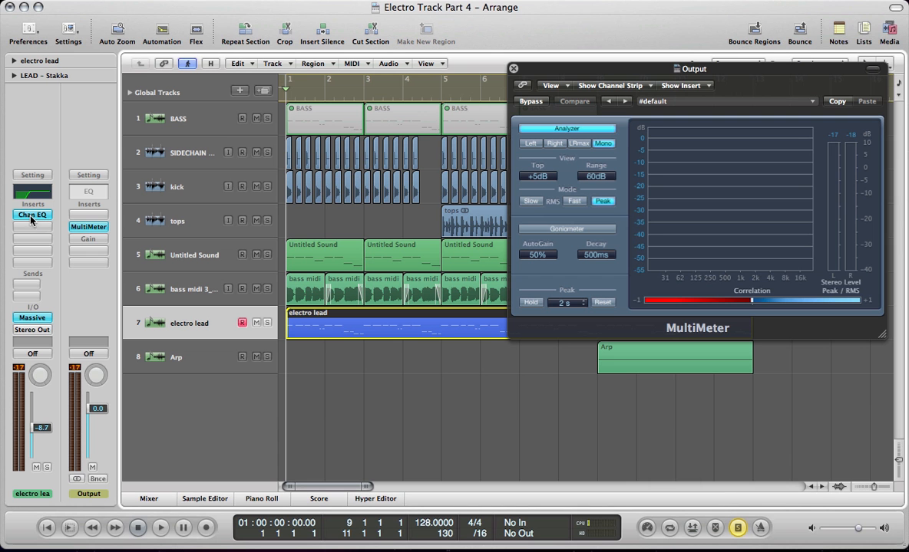
left_click(29, 215, "alt")
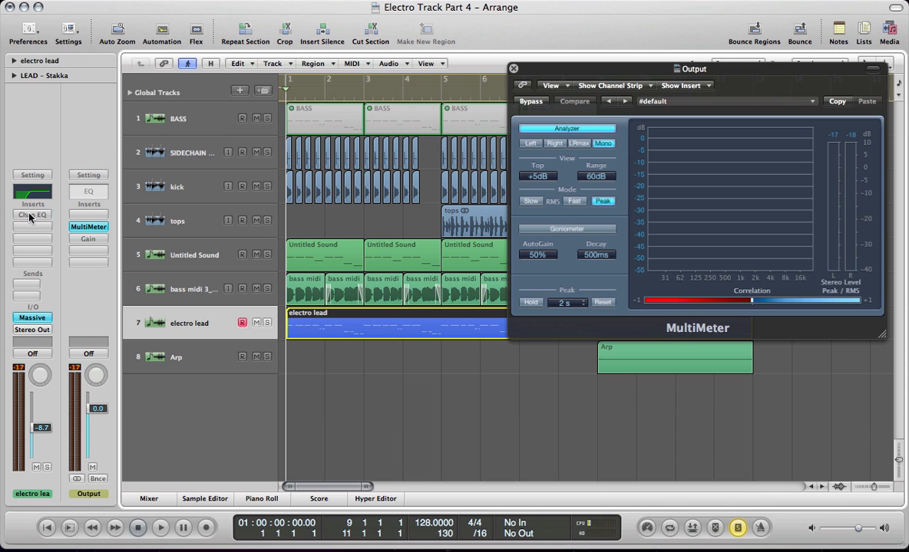
key("super+w")
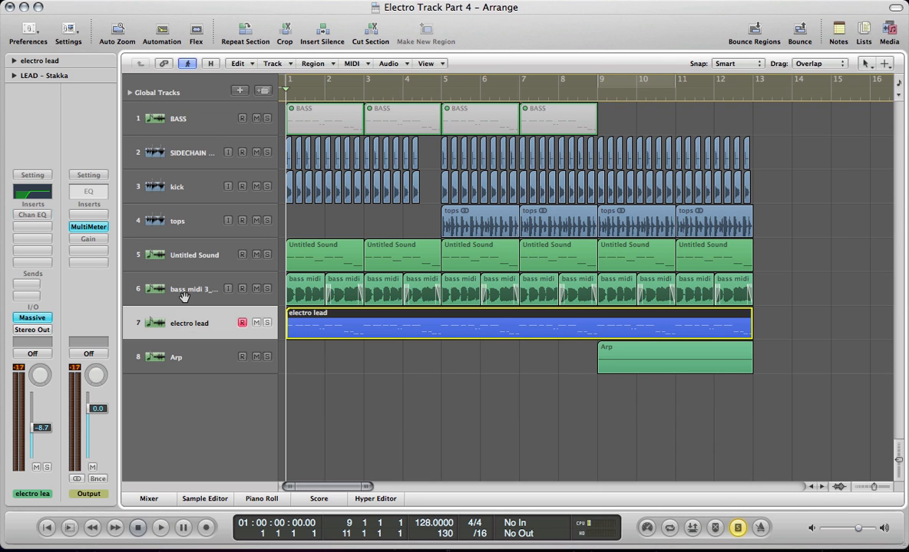
Bounce the electro lead region in place to a new track with the name electro lead_bip, muting the source and including the audio tail.
key("ctrl+b")
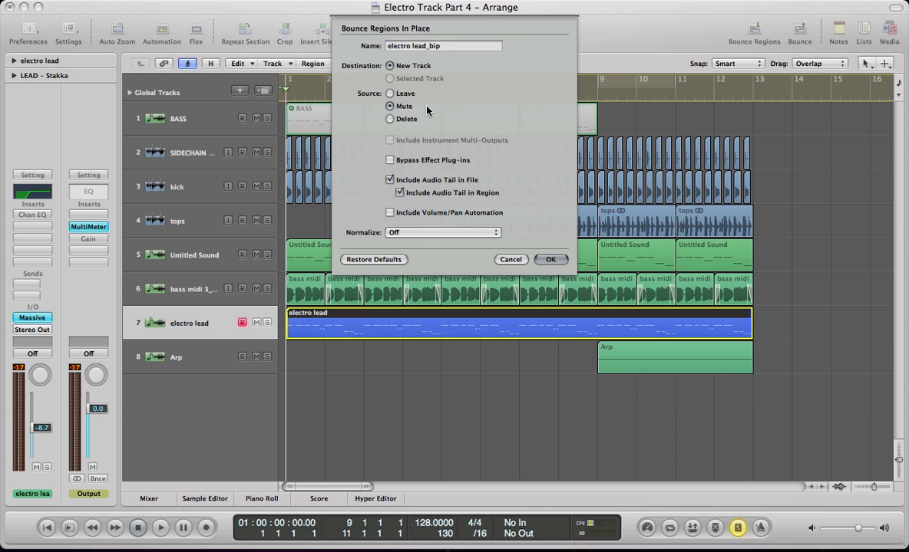
left_click(550, 259)
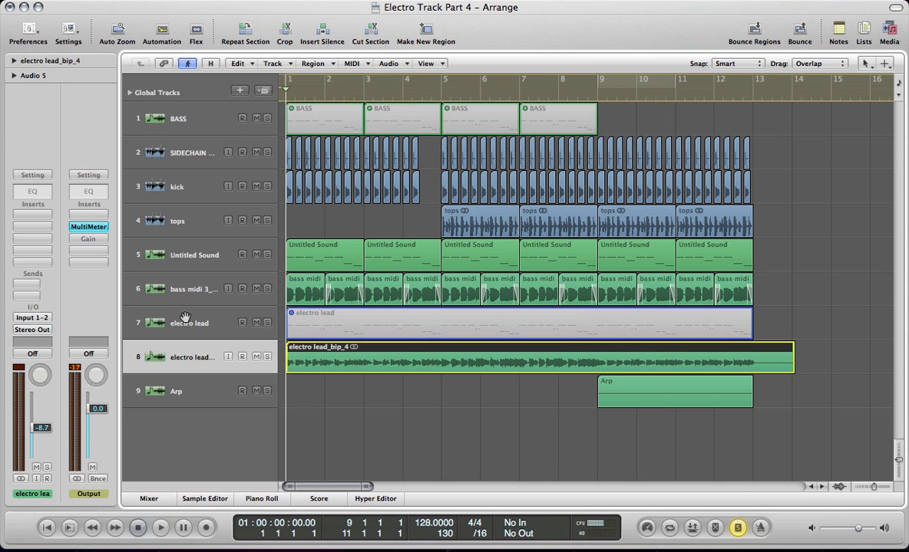
key("c")
key("c")
Transfer the electro lead's Channel EQ from the Inst 3 channel to the bounced Audio 5 channel and have it active there.
key("x")
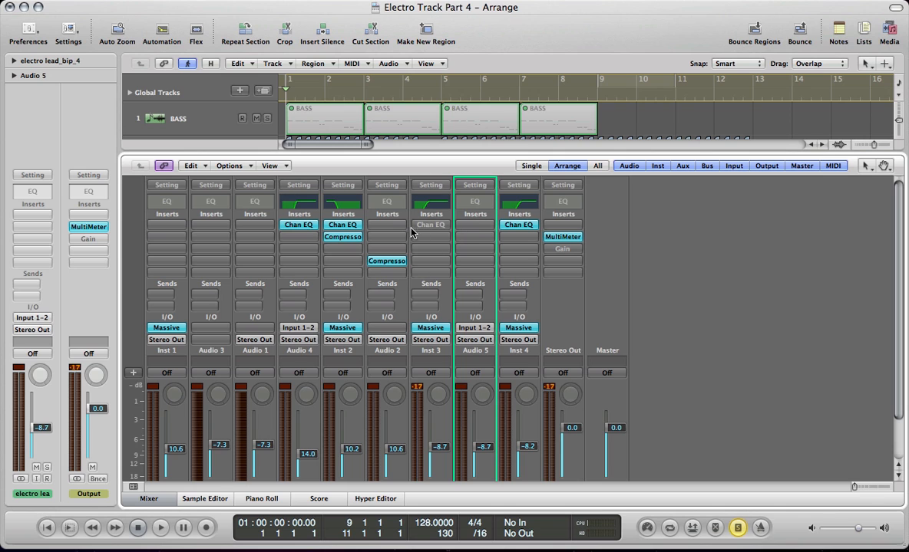
left_click_drag(435, 226, 473, 225)
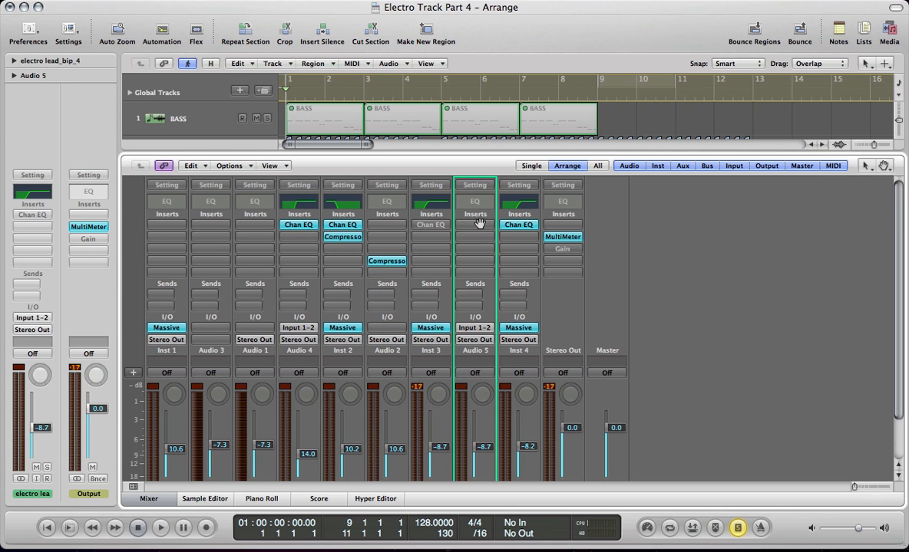
key("x")
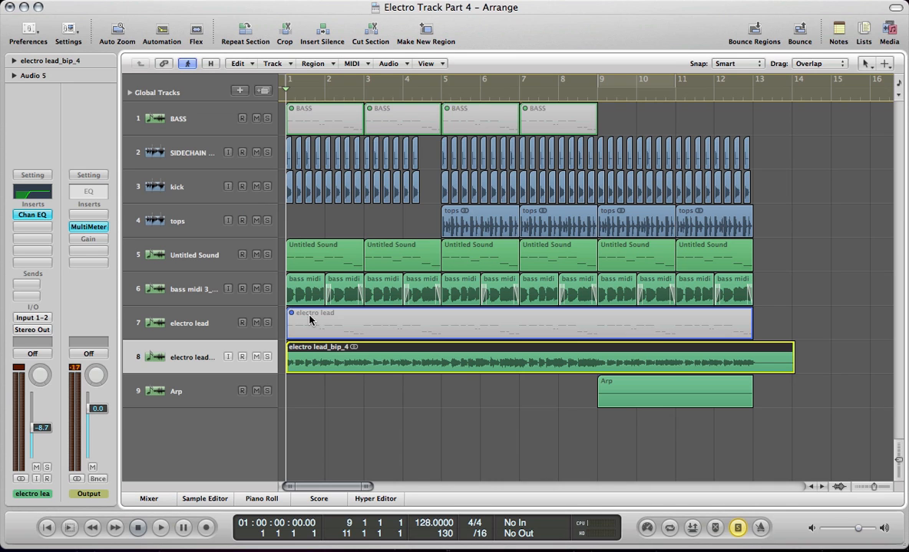
Play the bounced electro lead region from the start to hear it with the Channel EQ.
key("z")
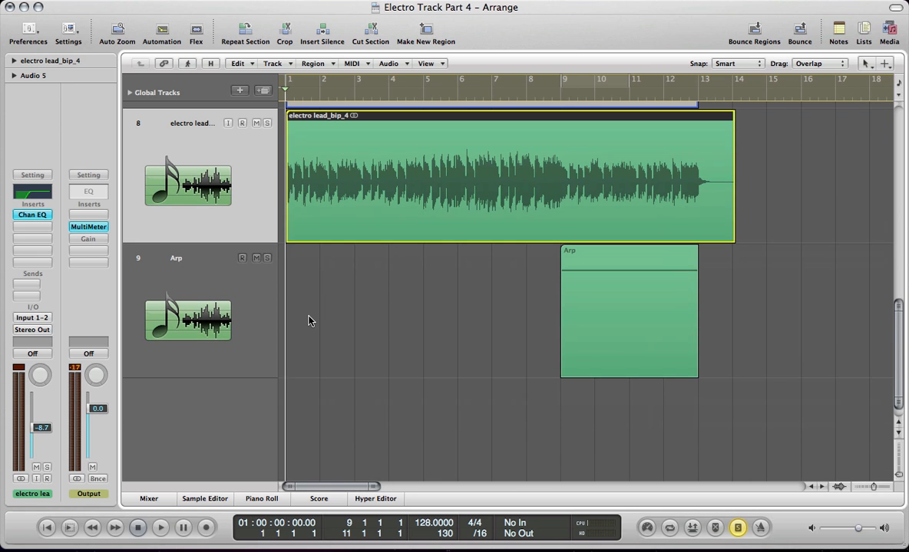
key("space")
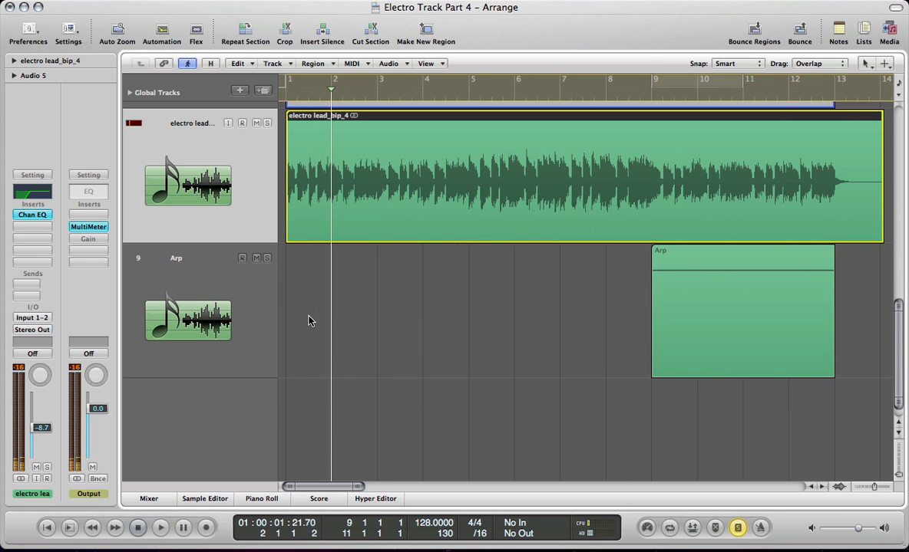
key("space")
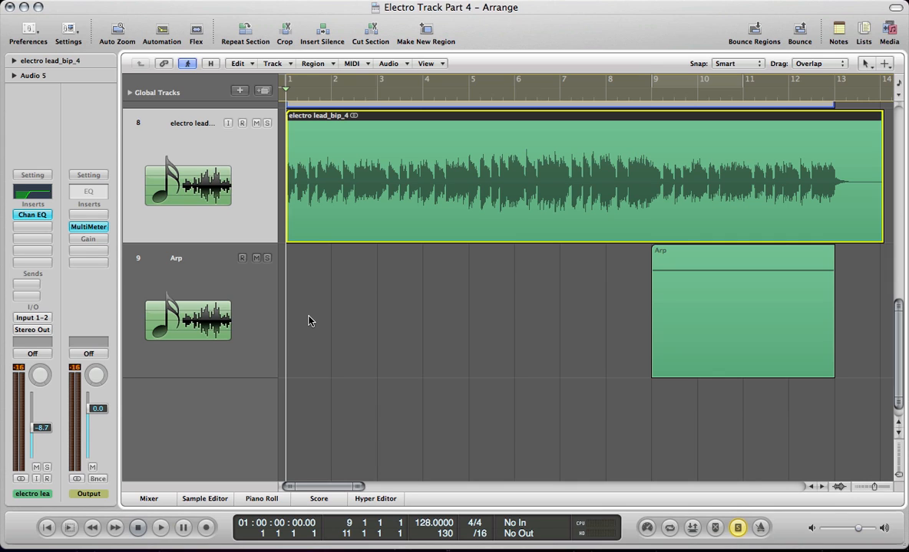
Insert a Compressor after the Channel EQ on the bounced lead track and place its window beside the MultiMeter.
left_click(32, 226)
mouse_move(40, 264)
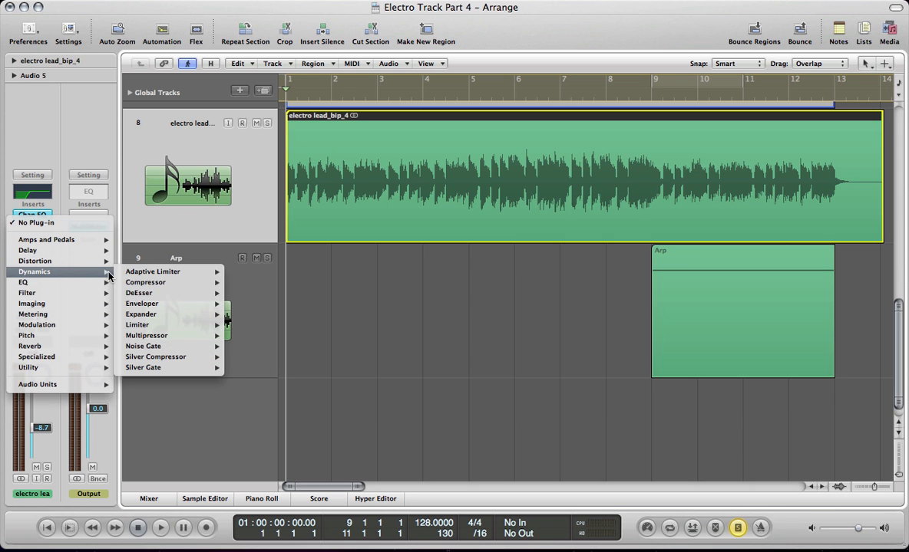
mouse_move(177, 284)
left_click(233, 284)
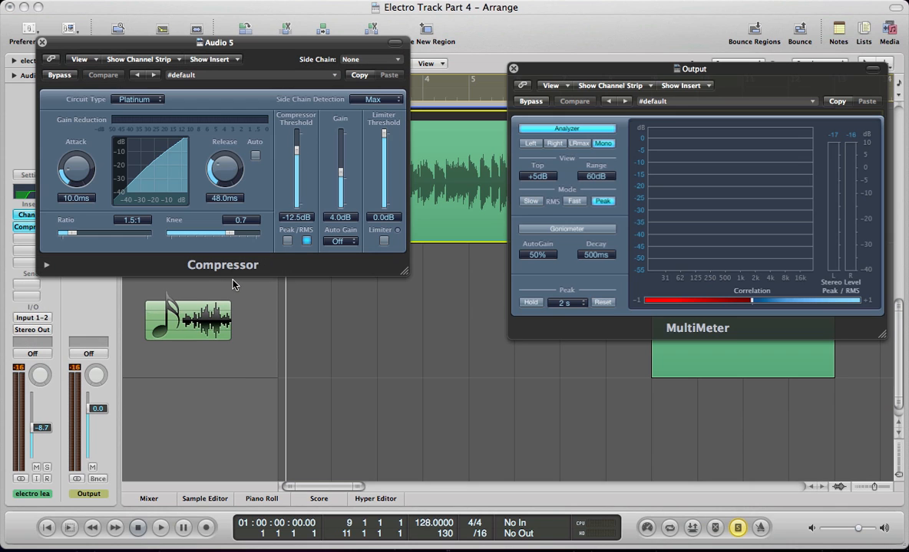
left_click_drag(160, 43, 487, 225)
key("v")
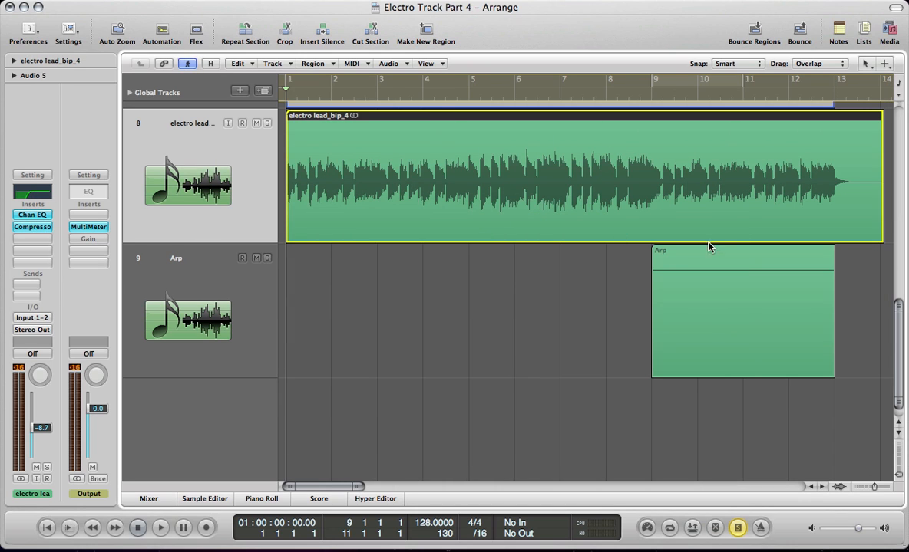
key("v")
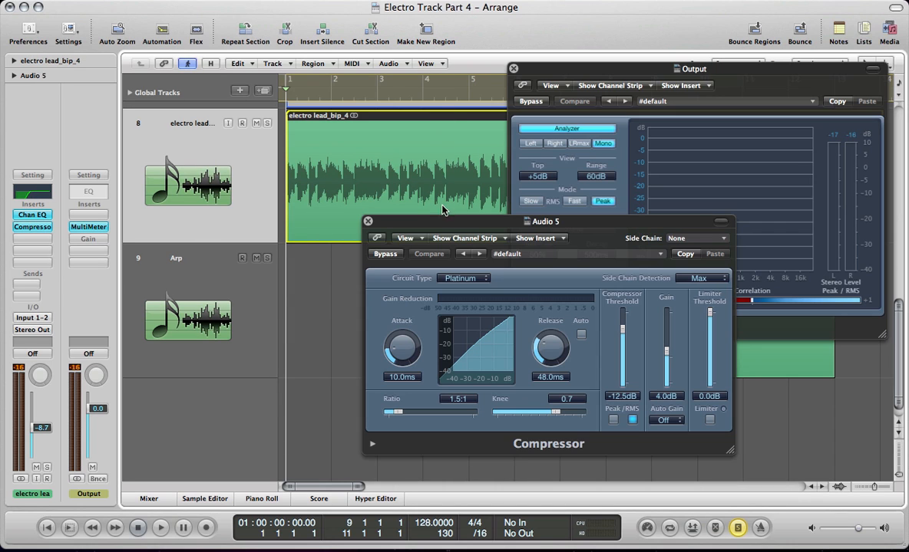
left_click_drag(330, 220, 274, 108)
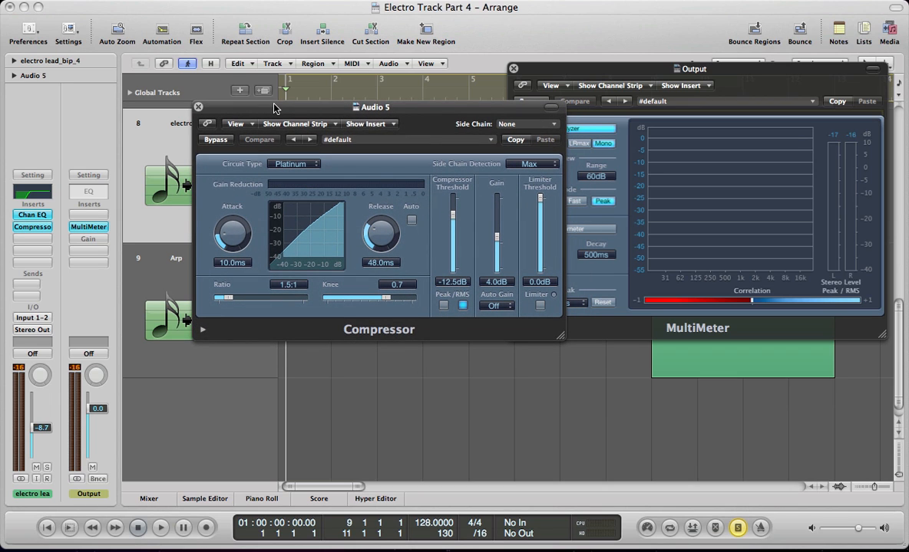
Play the opening of the bounced lead twice from the start to hear the compressor's default setting.
key("space")
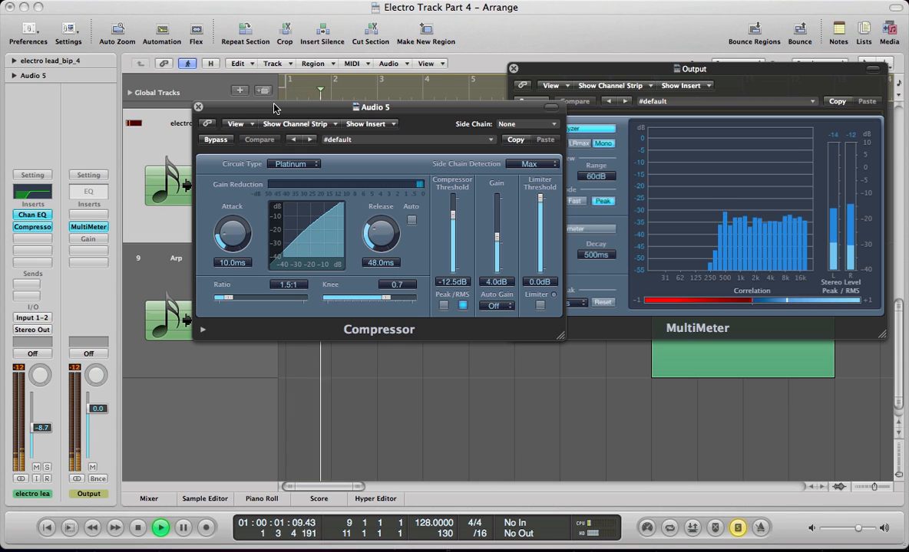
key("space")
key("Return")
key("space")
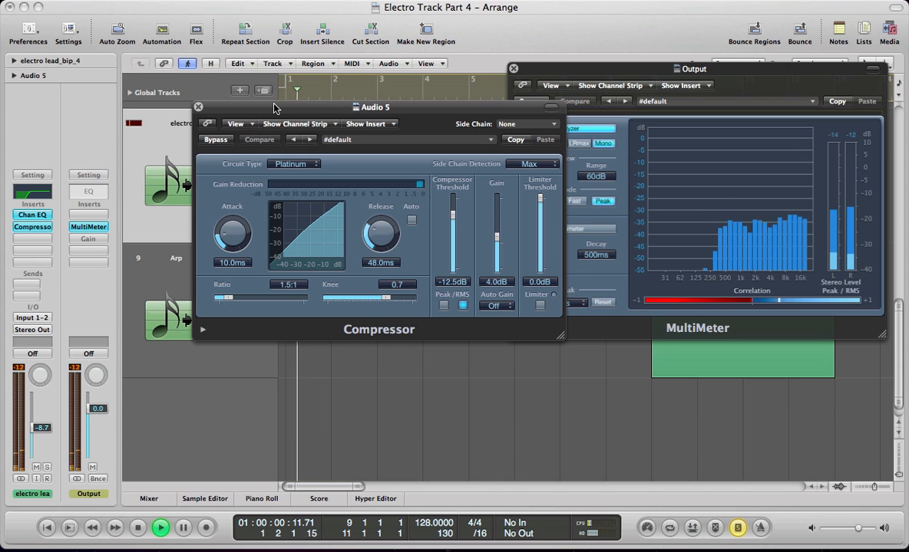
key("space")
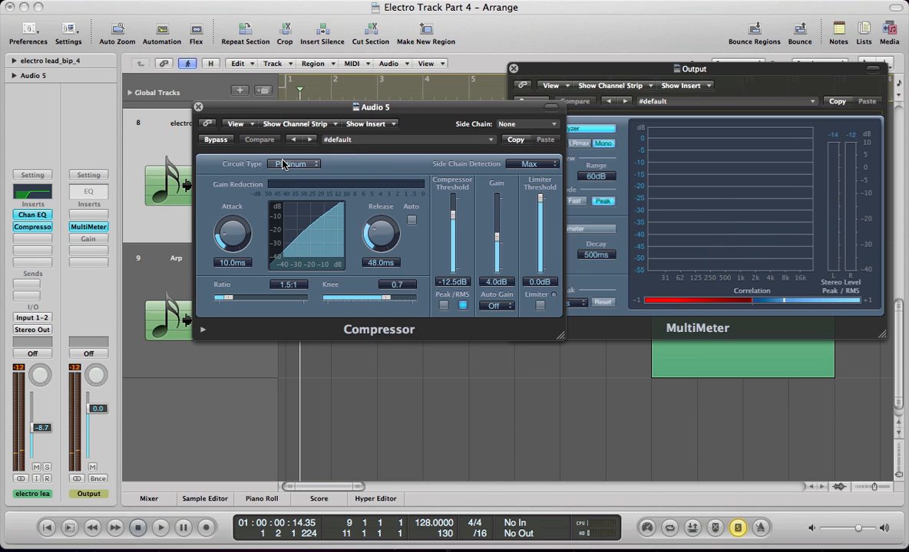
Set the compressor's attack to 65 ms and release to 190 ms during playback, then hide the plug-in windows.
left_click_drag(234, 209, 210, 181)
key("space")
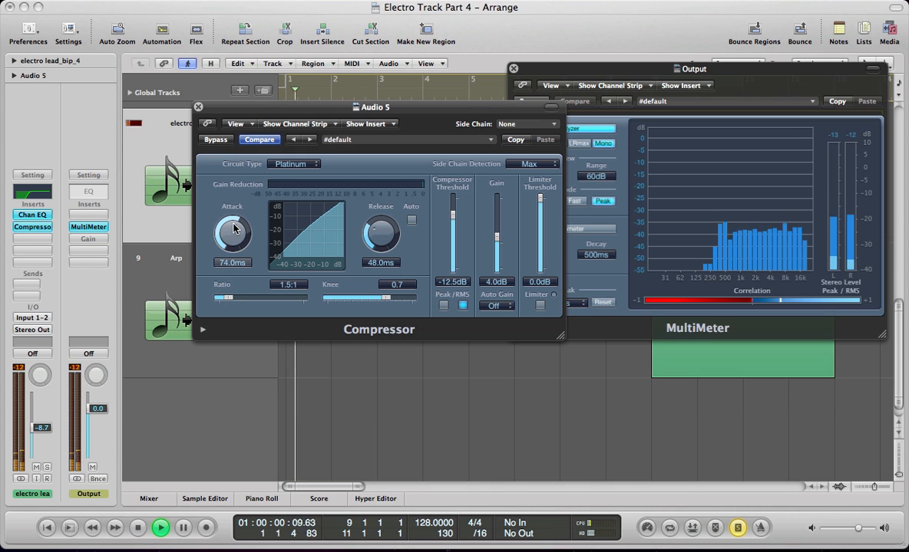
left_click_drag(234, 226, 234, 232)
left_click_drag(372, 230, 371, 218)
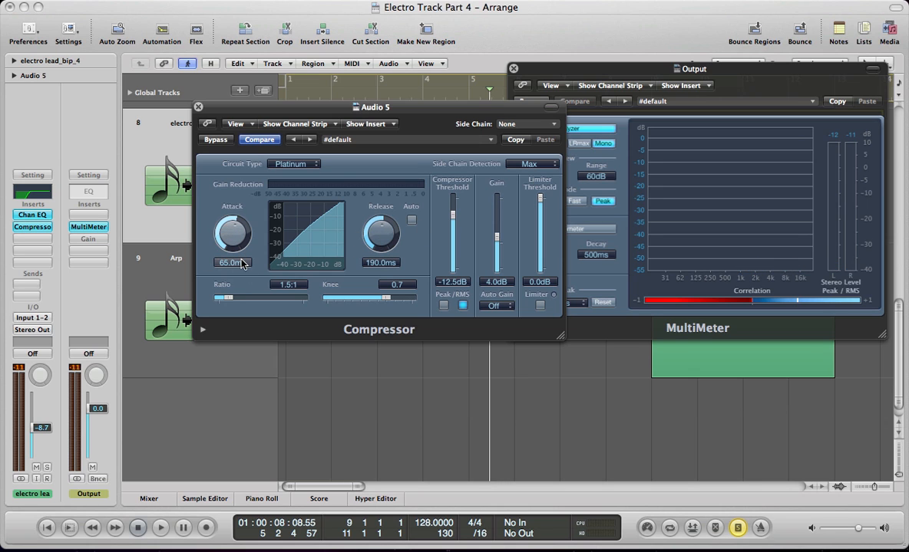
key("v")
key("ctrl+alt+Right")
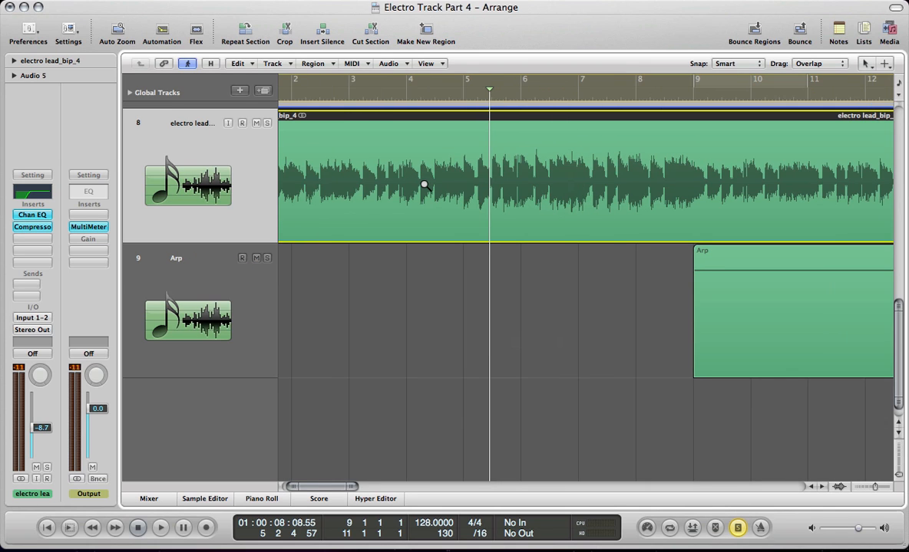
Set the compressor's ratio to 3.1:1 while playing the lead from the start, and replay the opening to hear it.
key("ctrl+alt+Left")
key("Return")
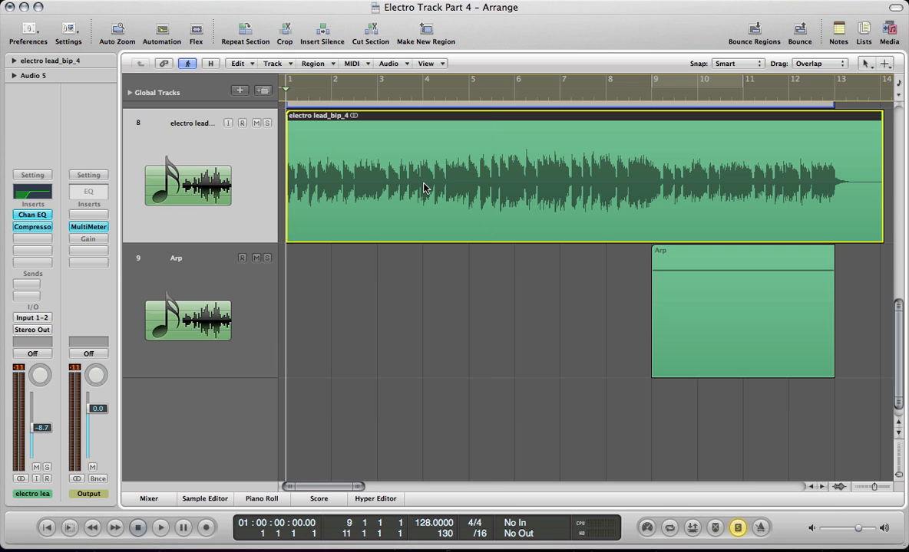
key("v")
key("space")
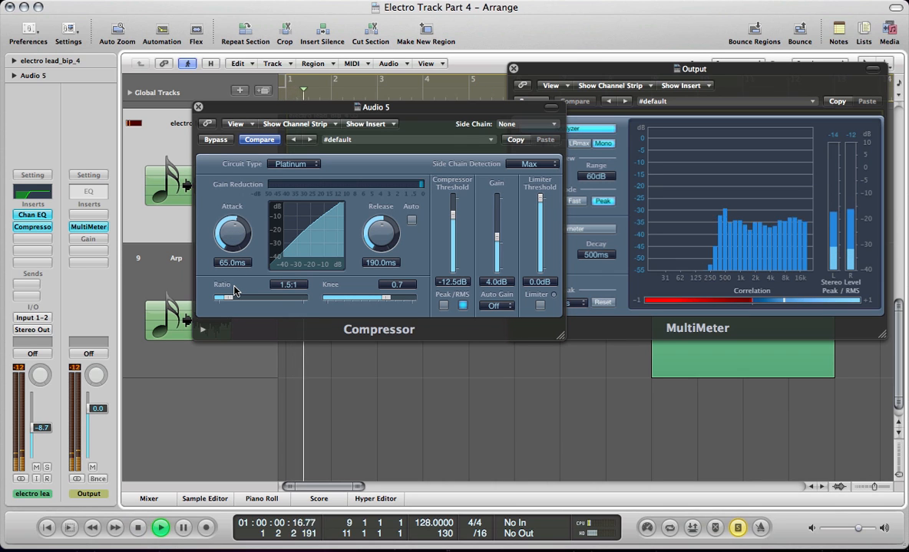
left_click_drag(230, 301, 247, 300)
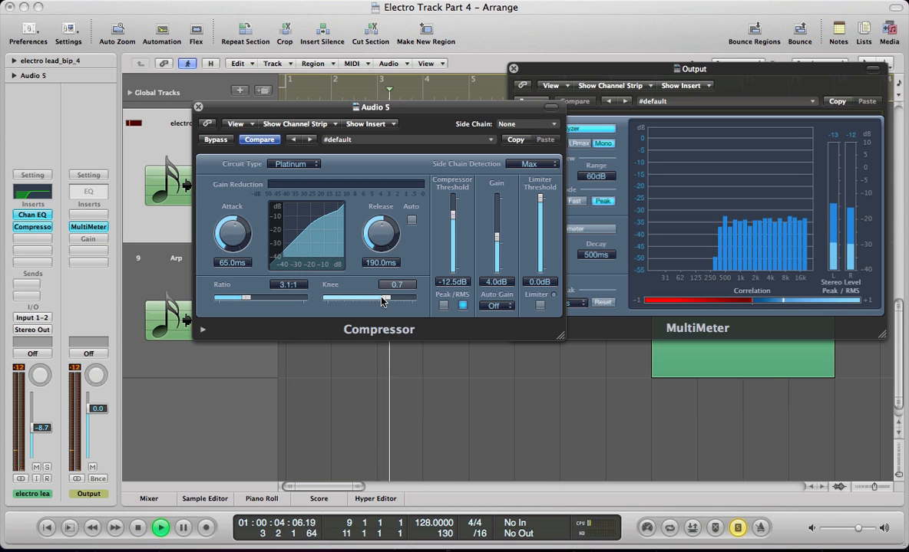
key("space")
left_click_drag(382, 301, 385, 300)
key("Return")
key("space")
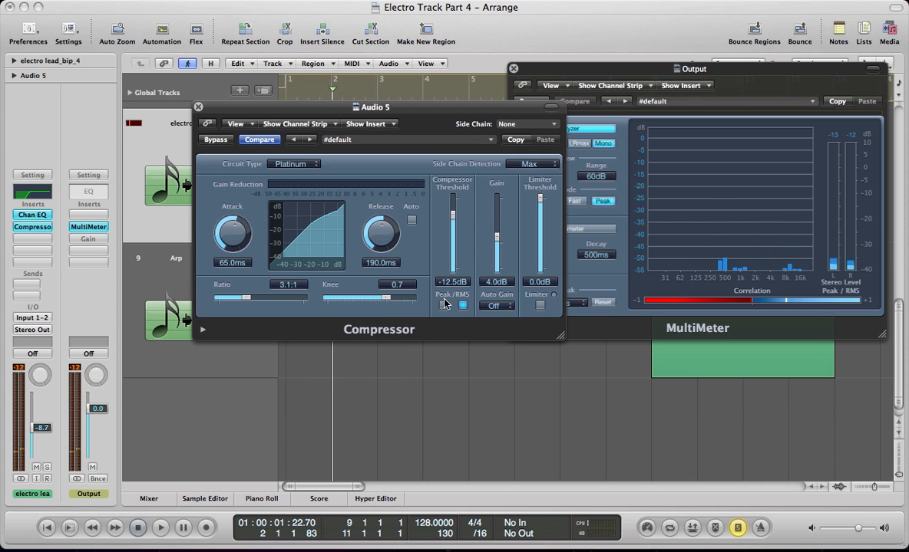
Reset the compressor's gain to 0 dB and lower its threshold to -16.0 dB during playback.
left_click(485, 286, "alt")
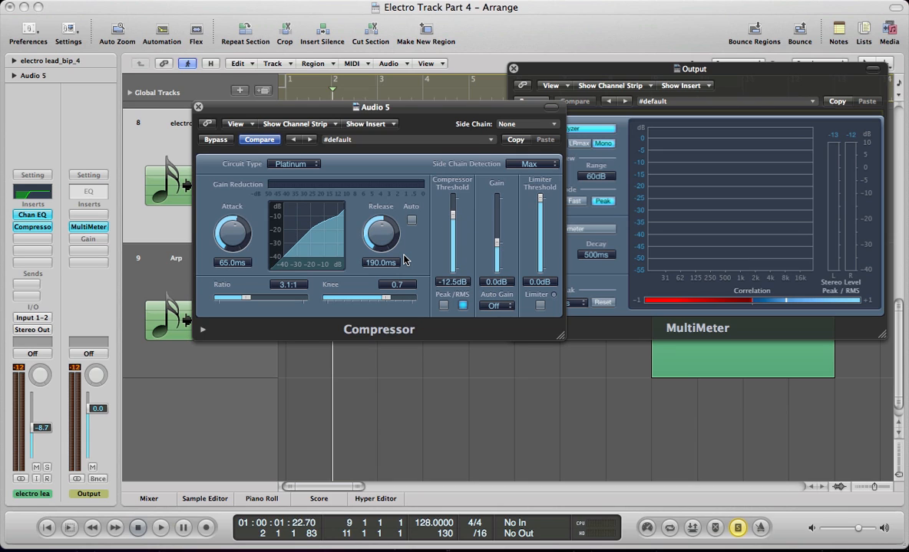
key("space")
mouse_move(453, 217)
left_mouse_down()
mouse_move(453, 236)
mouse_move(453, 227)
left_mouse_up()
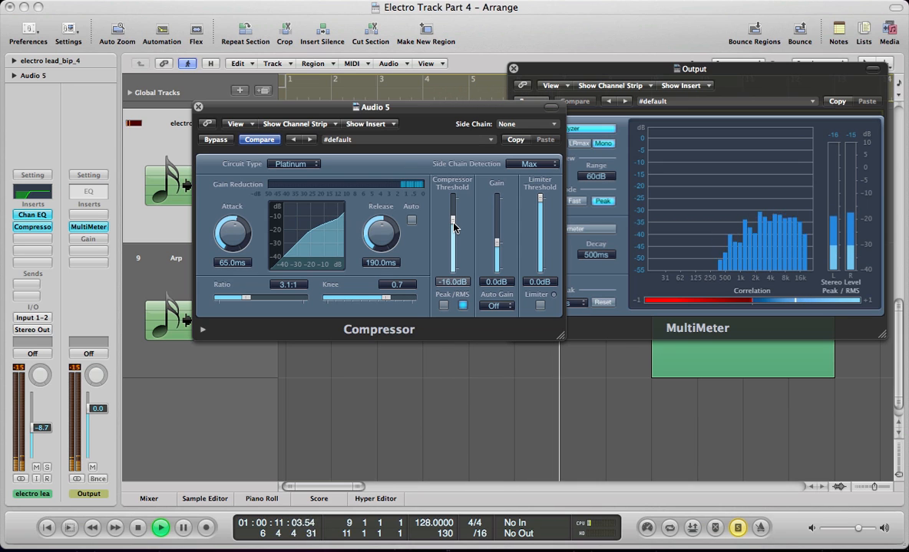
key("v")
key("v")
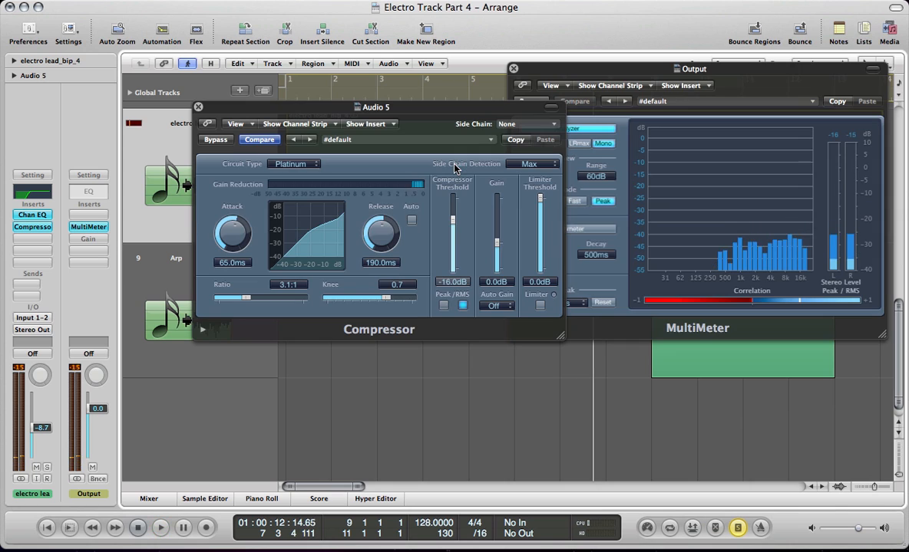
Cycle bars 5 to 9 of the bounced lead during playback, with the plug-in windows shown again.
key("v")
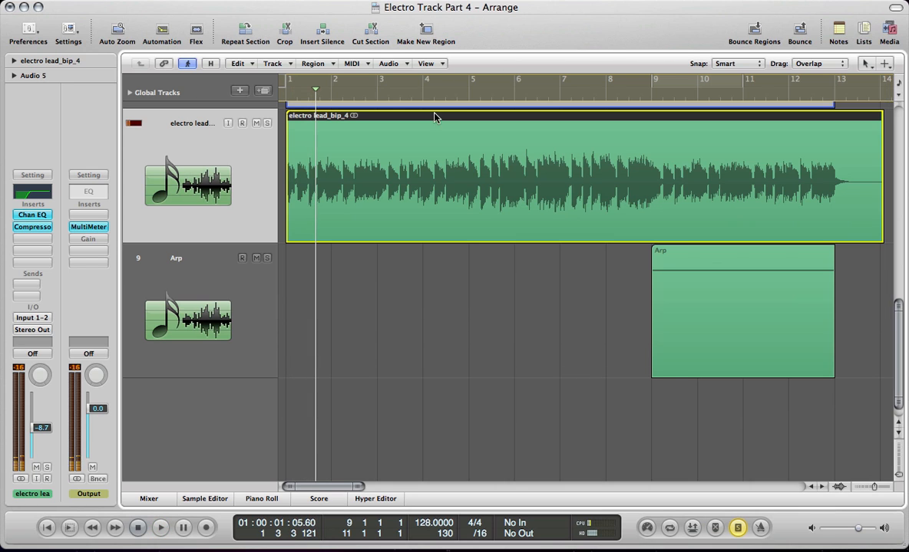
left_click_drag(516, 88, 644, 100)
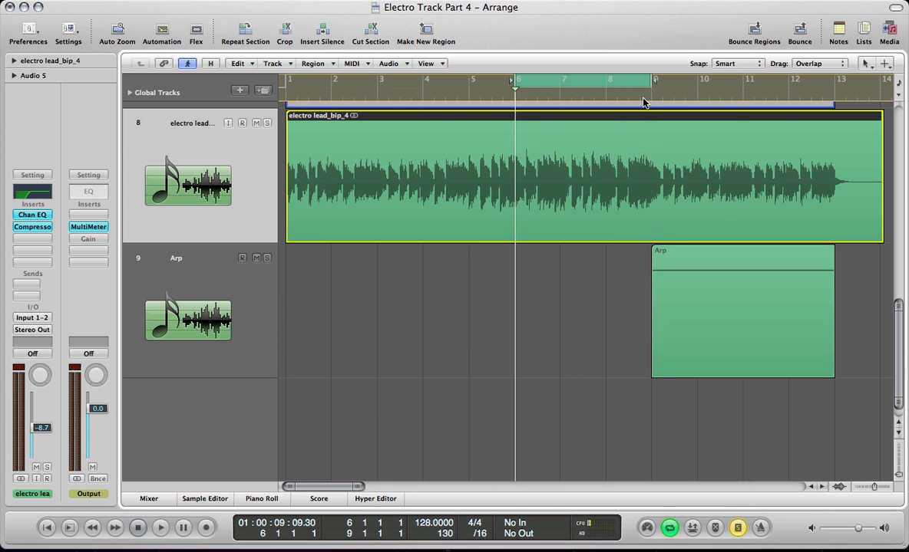
key("space")
left_click_drag(516, 81, 471, 81)
key("v")
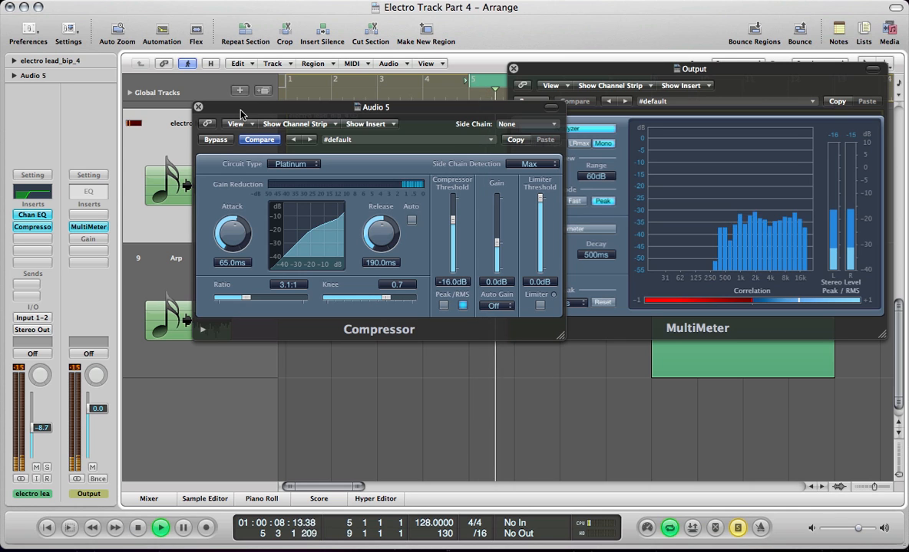
Compare the lead with the compressor bypassed and active, and set the compressor's make-up gain to 2.0 dB.
left_click(216, 141)
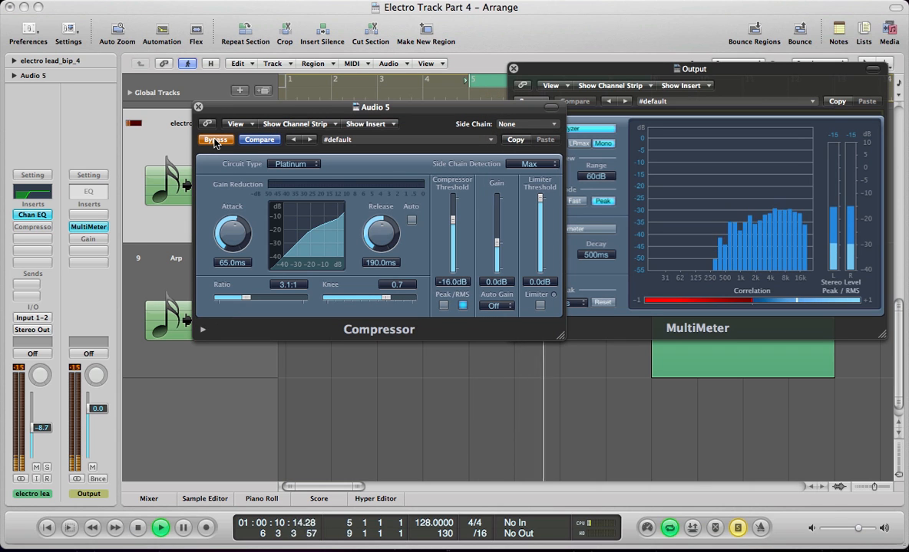
left_click(216, 140)
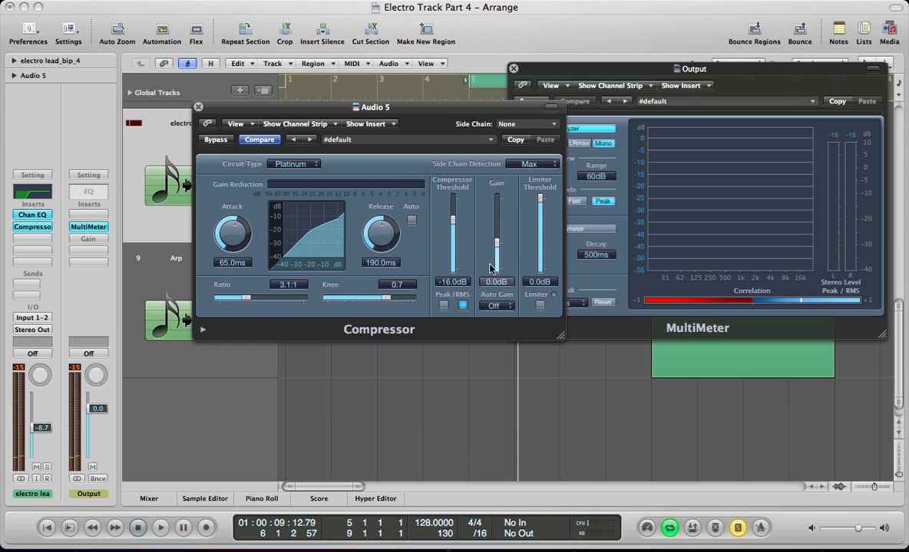
left_click_drag(496, 245, 496, 244)
key("space")
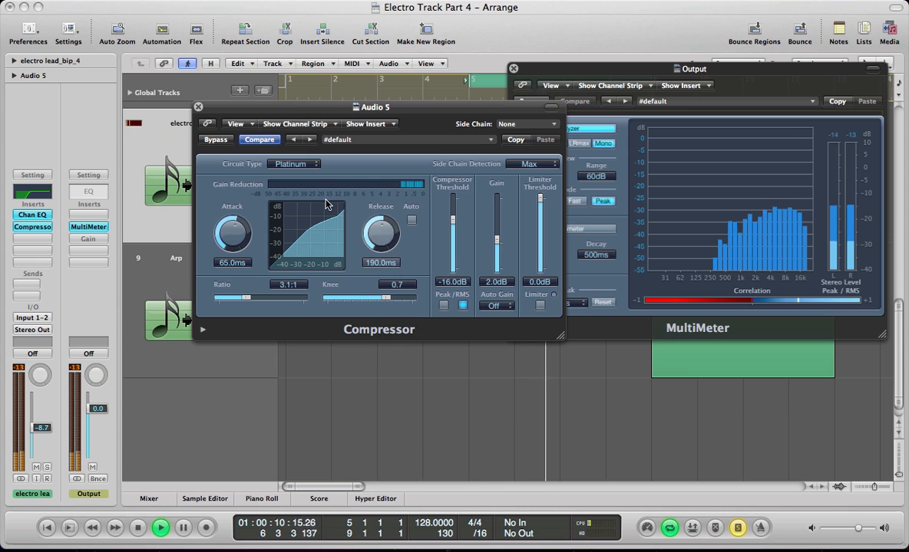
Toggle the compressor's bypass while the section loops to compare the bypassed and compressed levels.
left_click(213, 141)
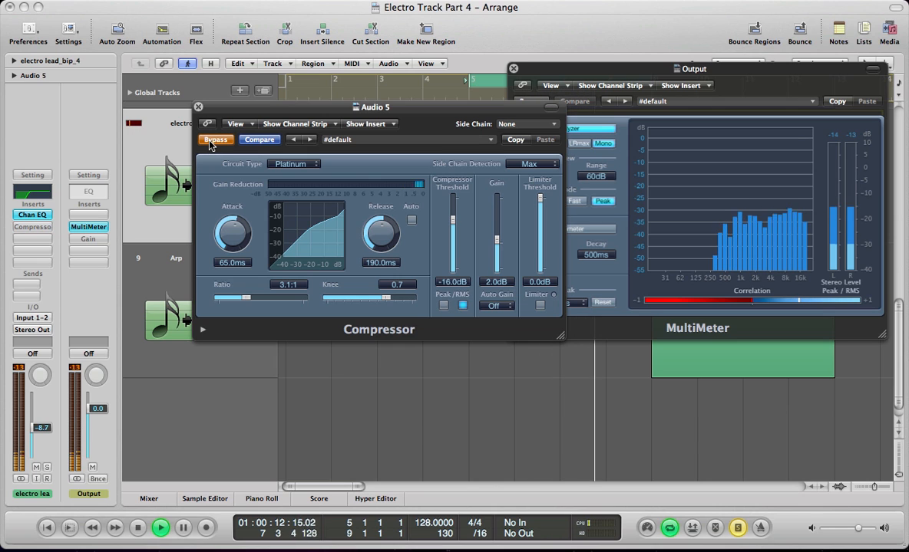
left_click(213, 141)
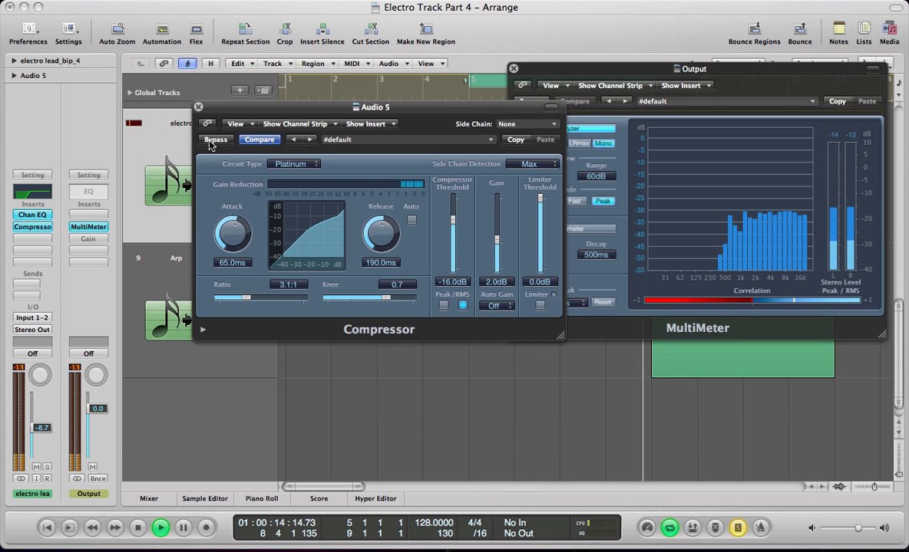
key("space")
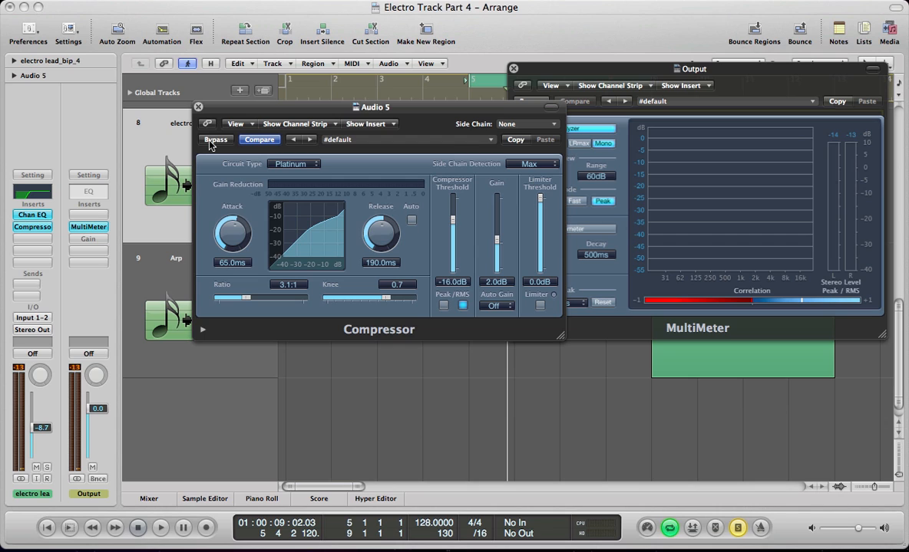
Hide the plug-in windows and play the looped section with the lead unsoloed to hear it in the full mix.
key("v")
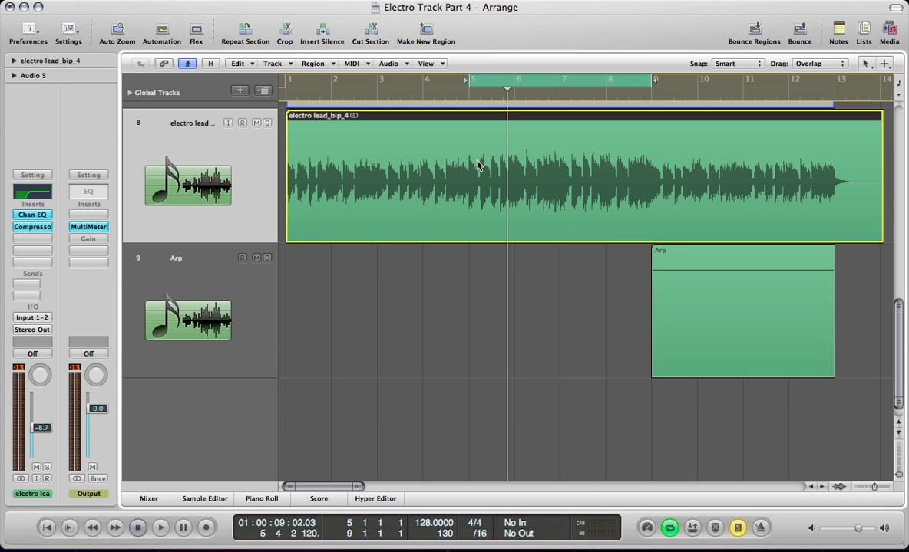
key("v")
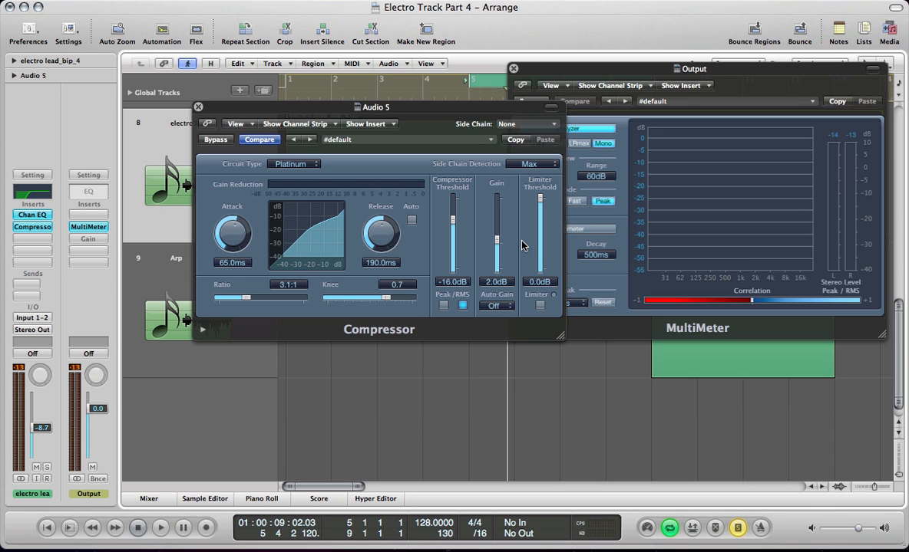
key("v")
key("space")
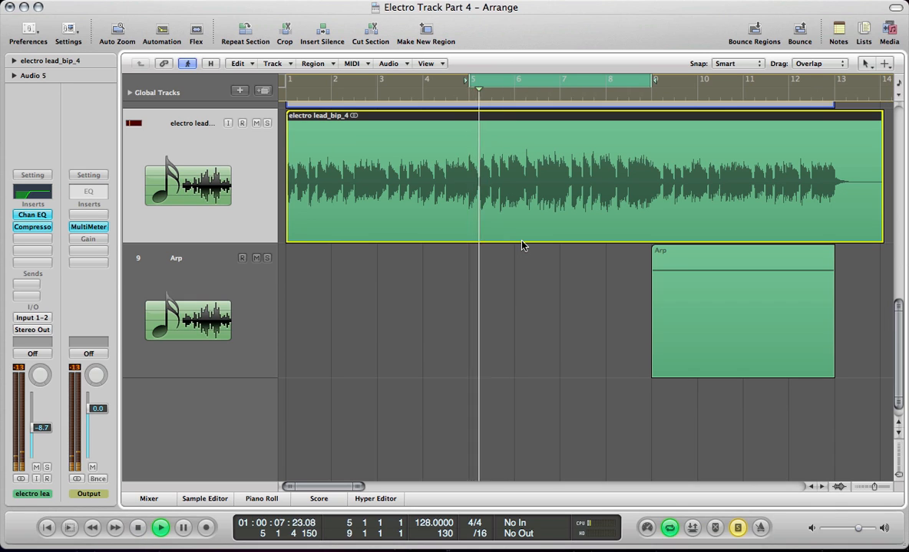
left_click(521, 245)
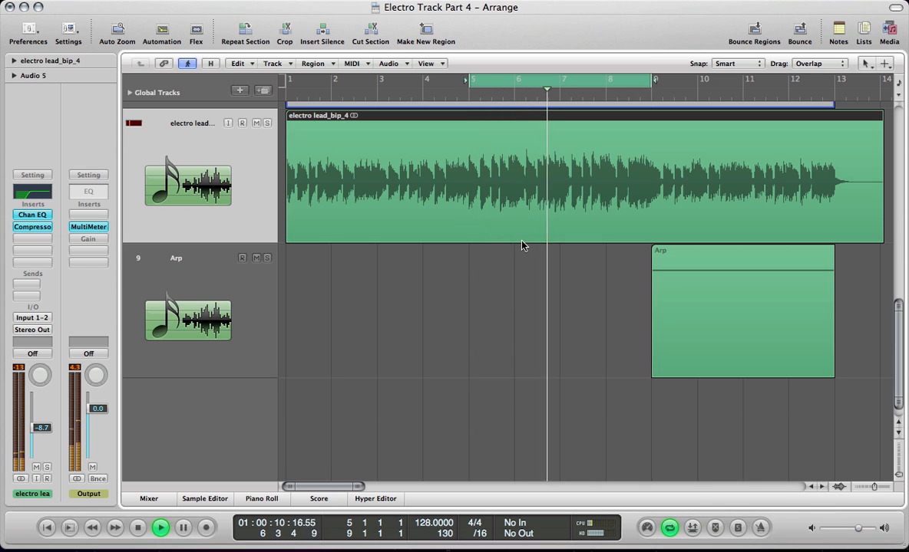
key("space")
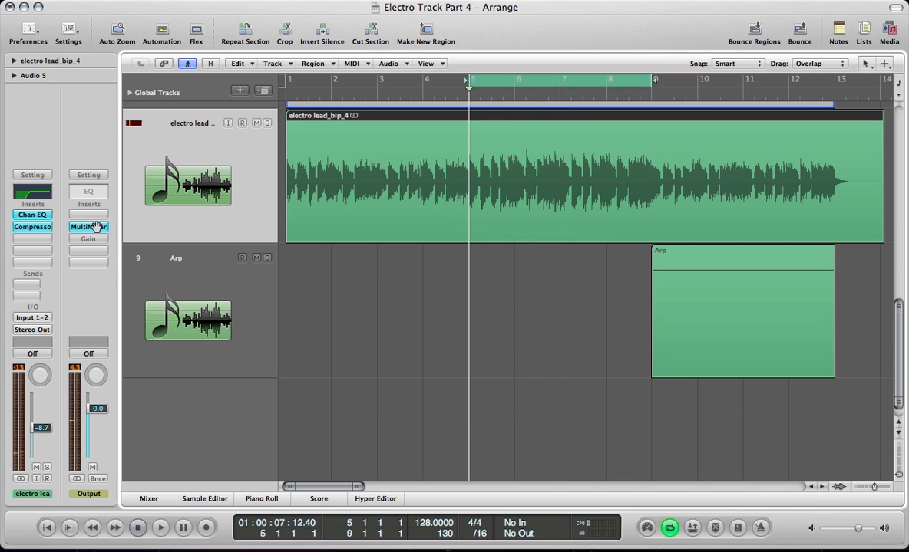
key("x")
key("x")
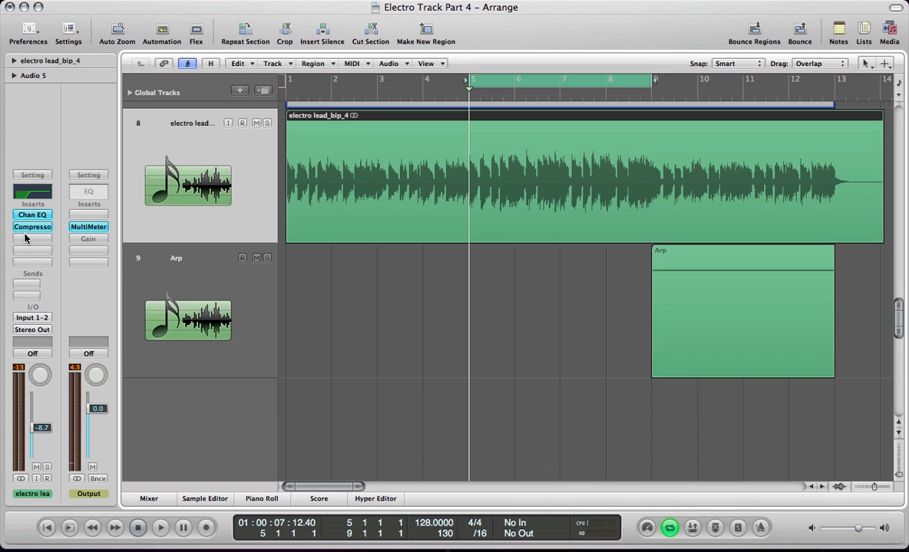
Insert a second Compressor in the lead's fourth insert slot and set its side chain to Audio 3 - SIDECHAIN TRIGGER.
left_click(31, 239)
left_click(32, 238)
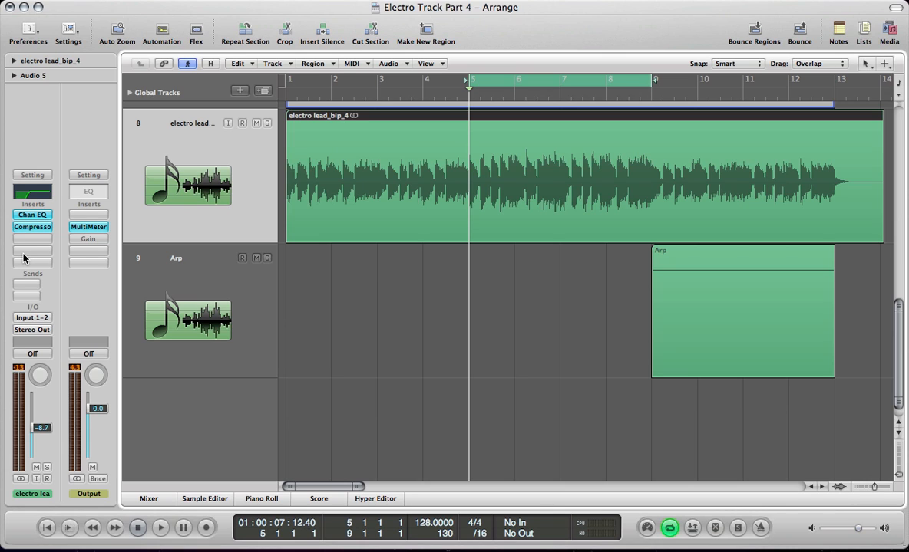
left_click(24, 259)
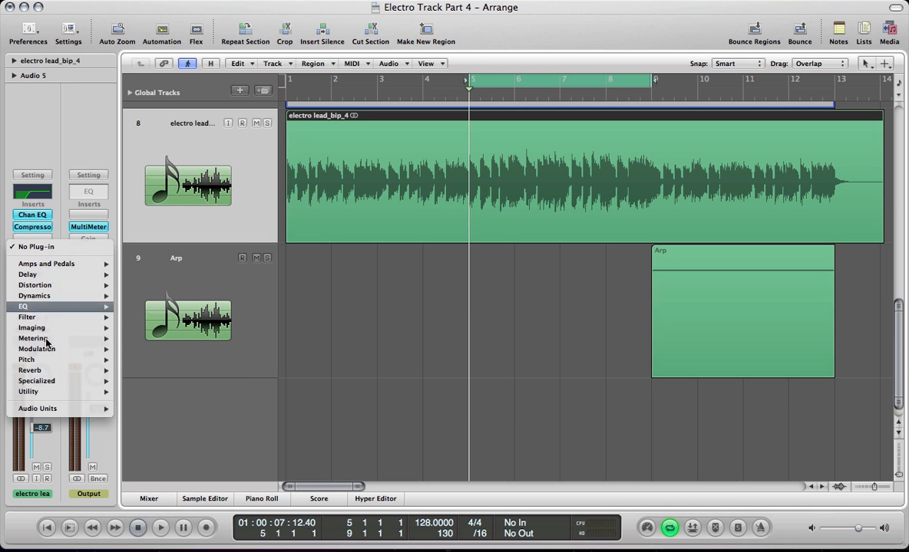
mouse_move(97, 299)
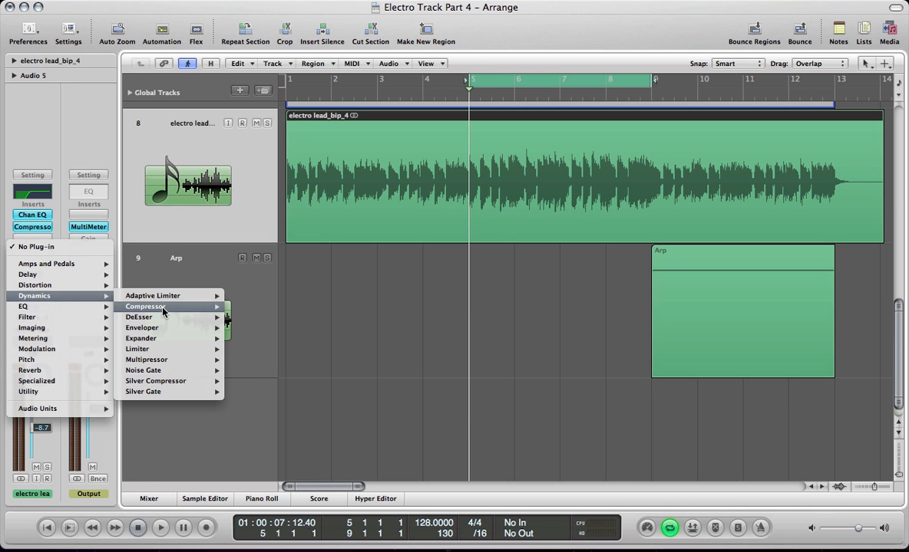
mouse_move(207, 306)
left_click(238, 307)
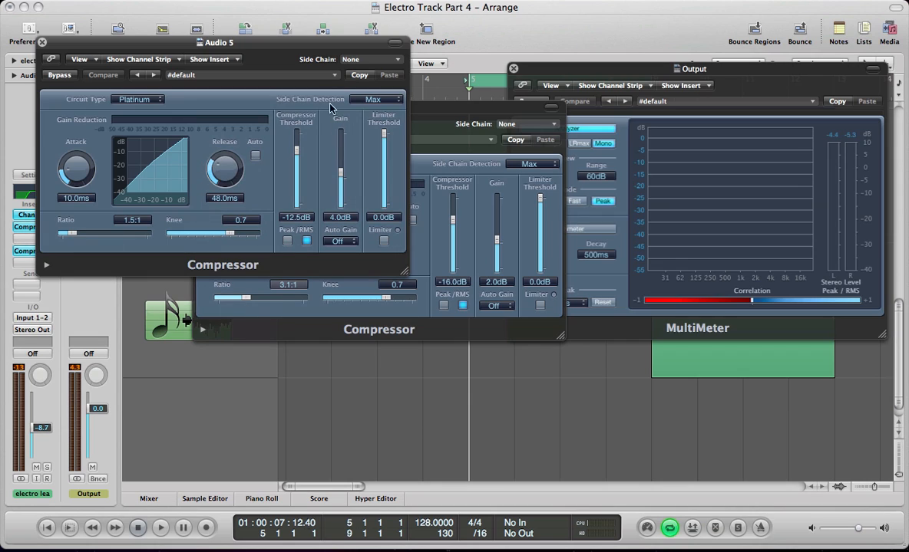
left_click(351, 61)
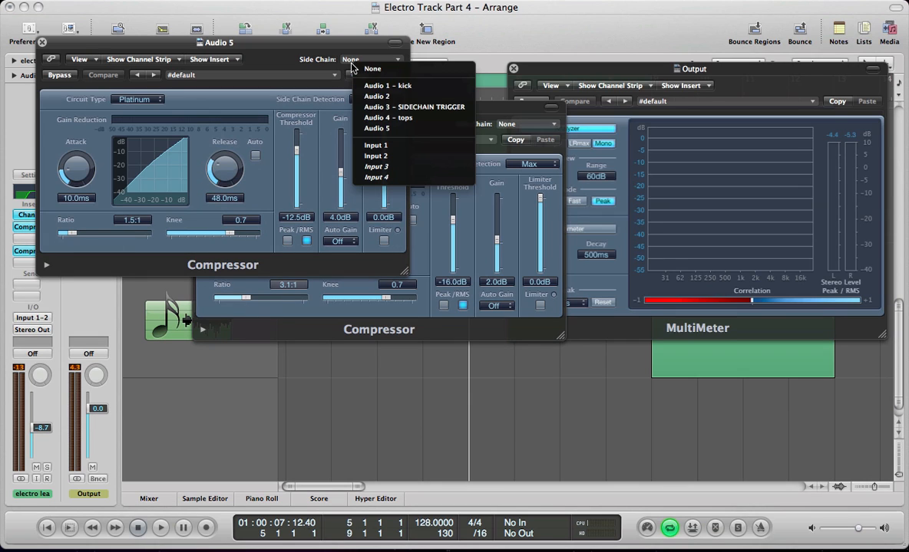
left_click(405, 107)
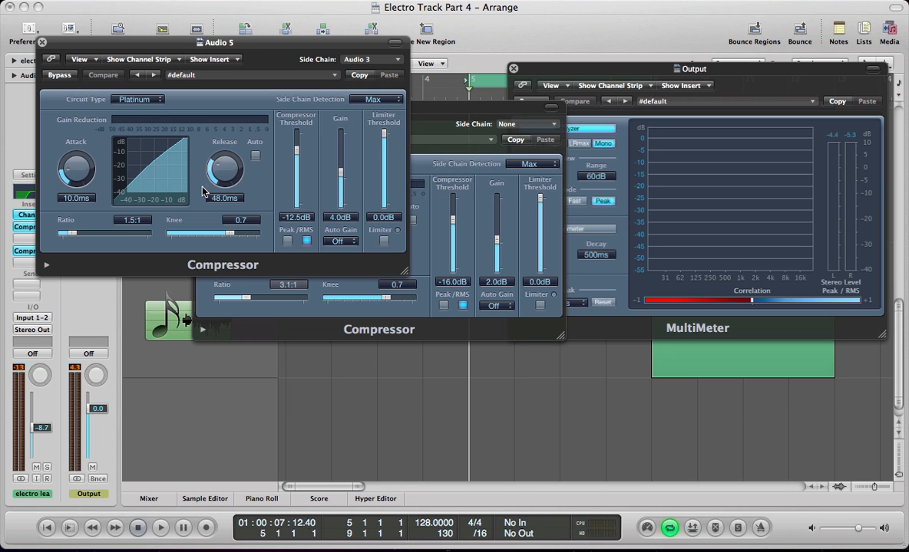
Set the second compressor's release to 7.5 ms, attack to 1.0 ms, ratio to 3.1:1 and detection to Peak, and hide the plug-in windows.
left_click_drag(209, 163, 225, 206)
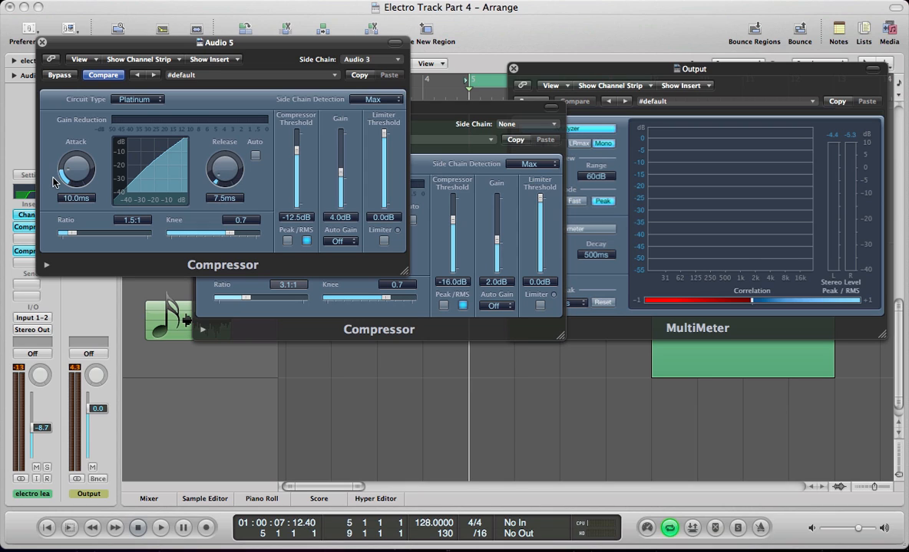
left_click_drag(74, 181, 96, 237)
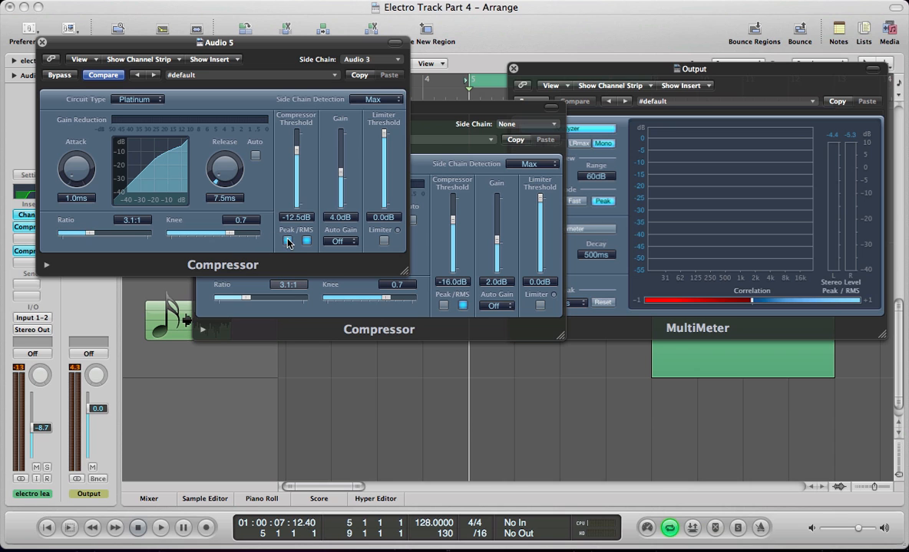
key("v")
Solo the SIDECHAIN TRIGGER, kick and bounced electro lead tracks and play the cycle with the plug-in windows shown.
scroll(586, 245, "up", 2)
scroll(585, 243, "down", 1)
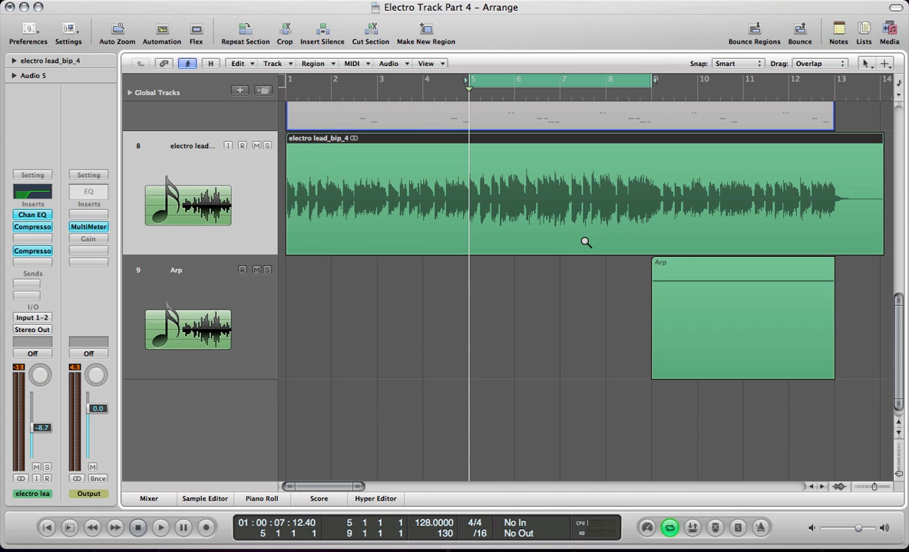
scroll(585, 242, "down", 5)
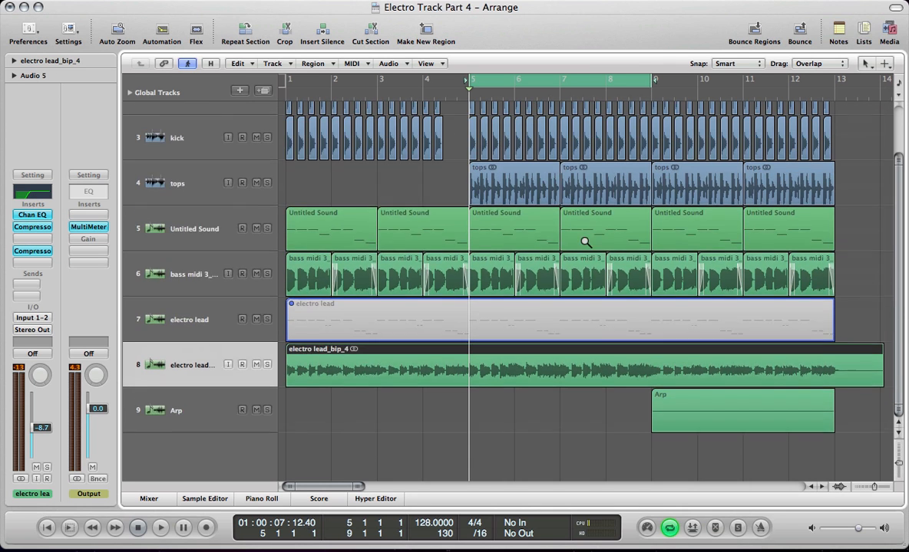
scroll(585, 243, "down", 2)
left_click(183, 150)
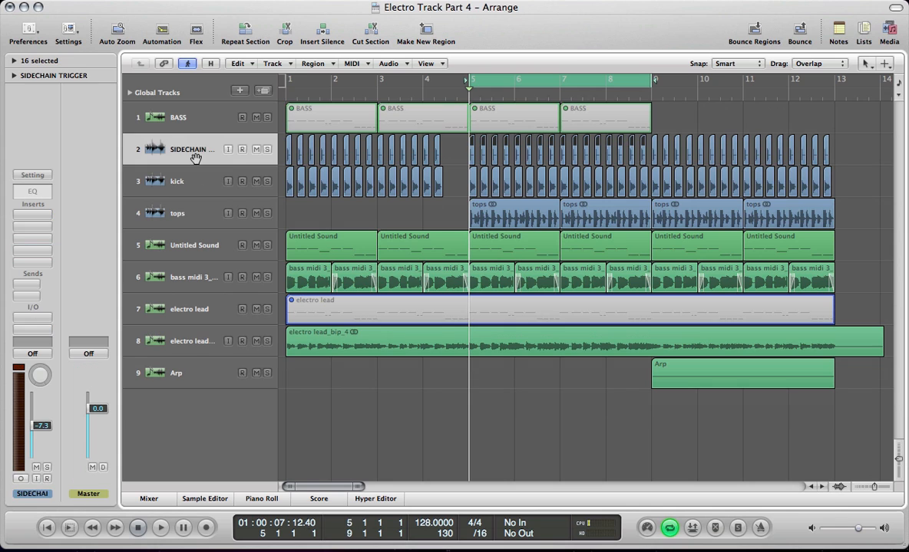
left_click(192, 181)
left_click(175, 342, "shift")
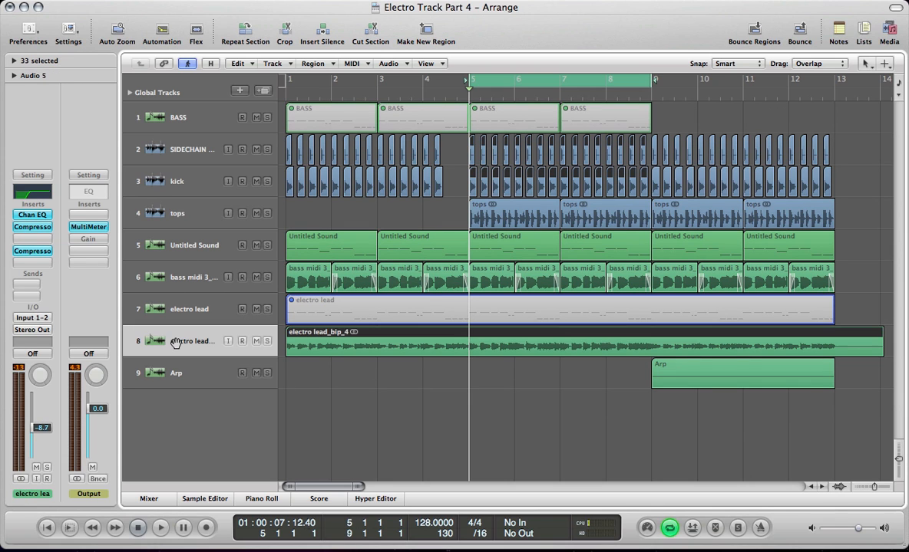
key("ctrl+s")
key("space")
key("v")
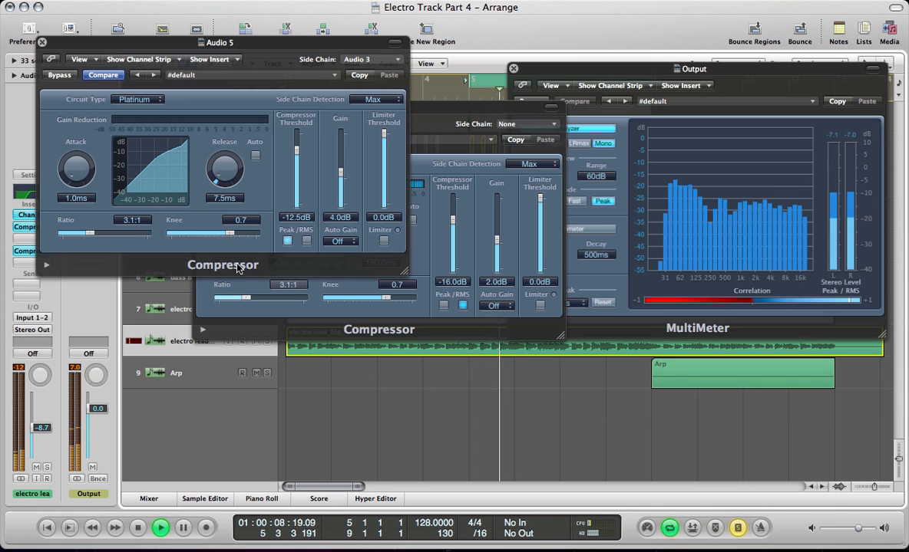
Compare the lead with the sidechain compressor bypassed and active, reset the compressor's gain to 0.0 dB and audition the result.
left_click(59, 75)
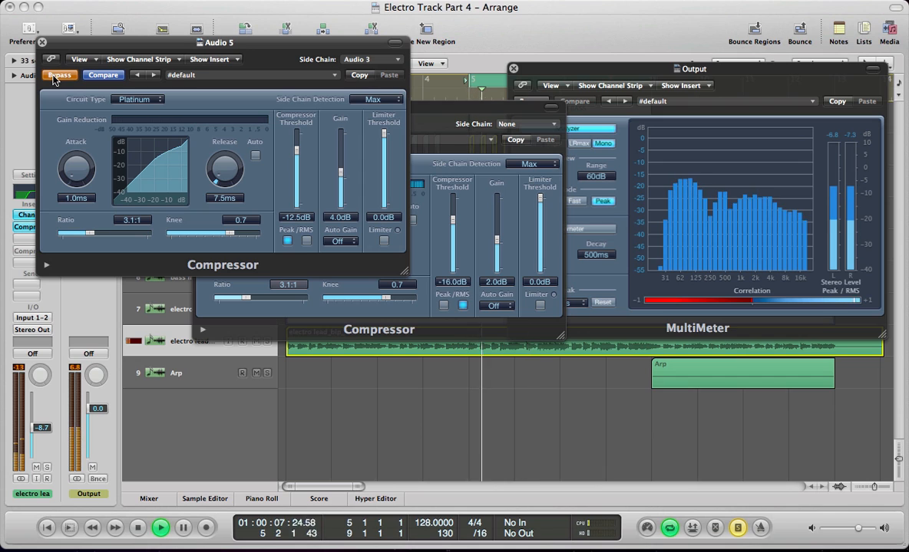
left_click(55, 76)
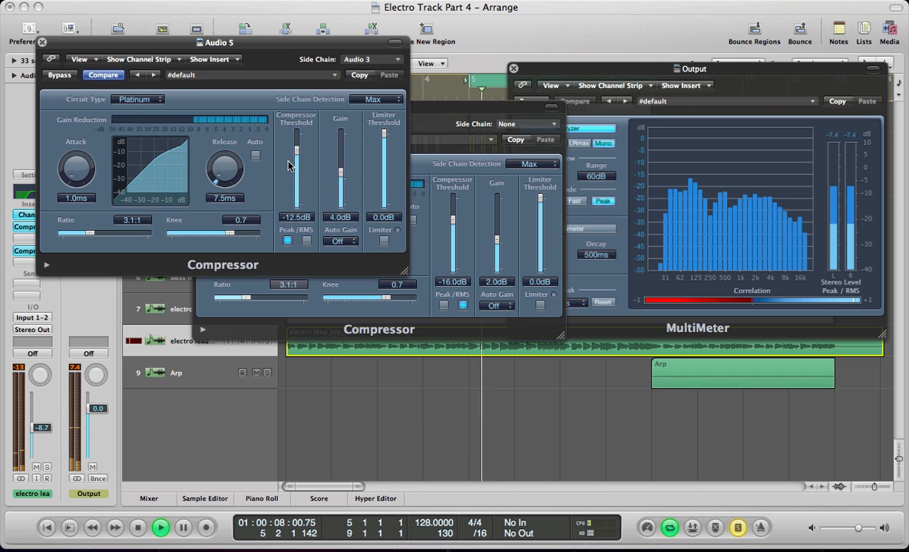
left_click(333, 218, "alt")
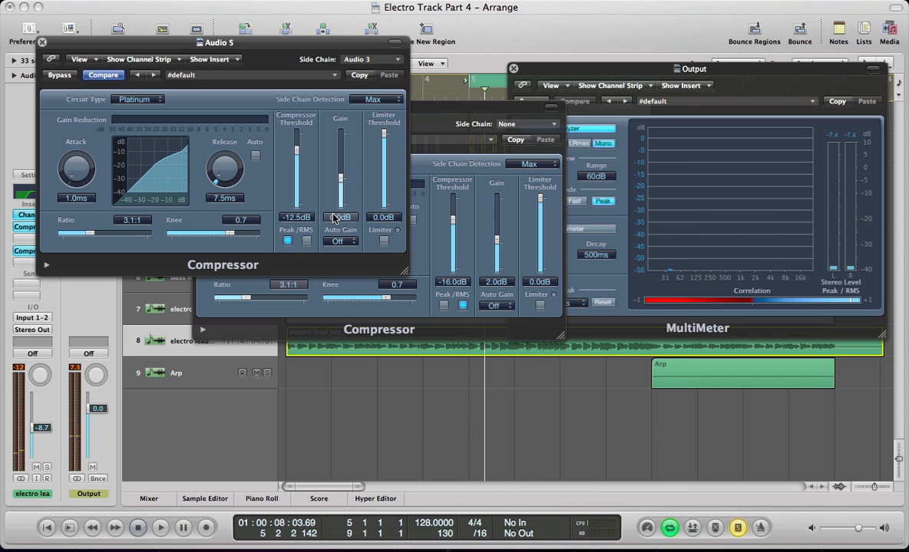
key("space")
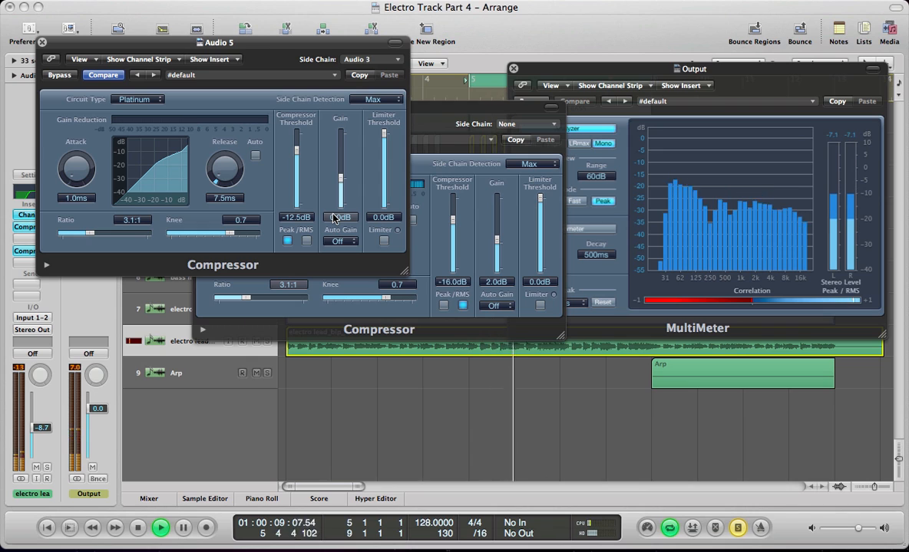
key("space")
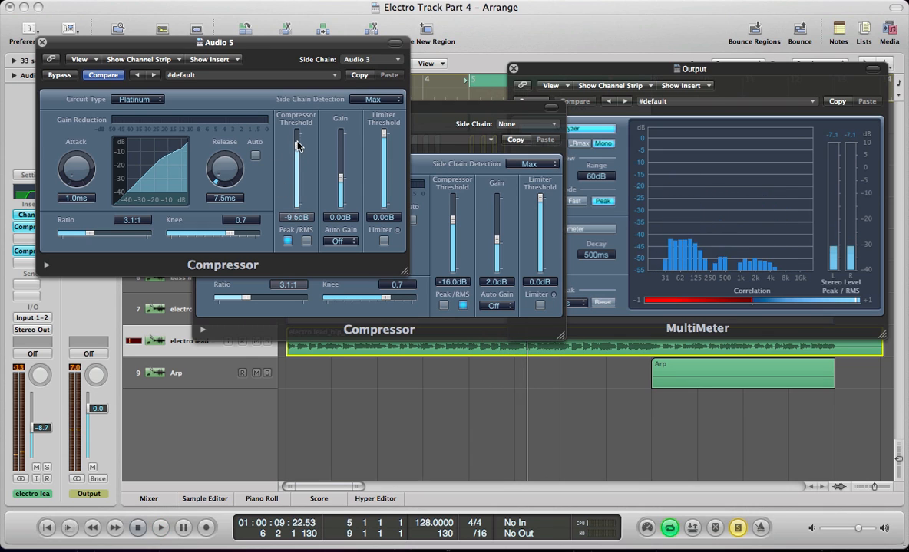
Raise the sidechain compressor's threshold to -3.0 dB, comparing the sound bypassed and active during playback.
left_click_drag(296, 151, 297, 136)
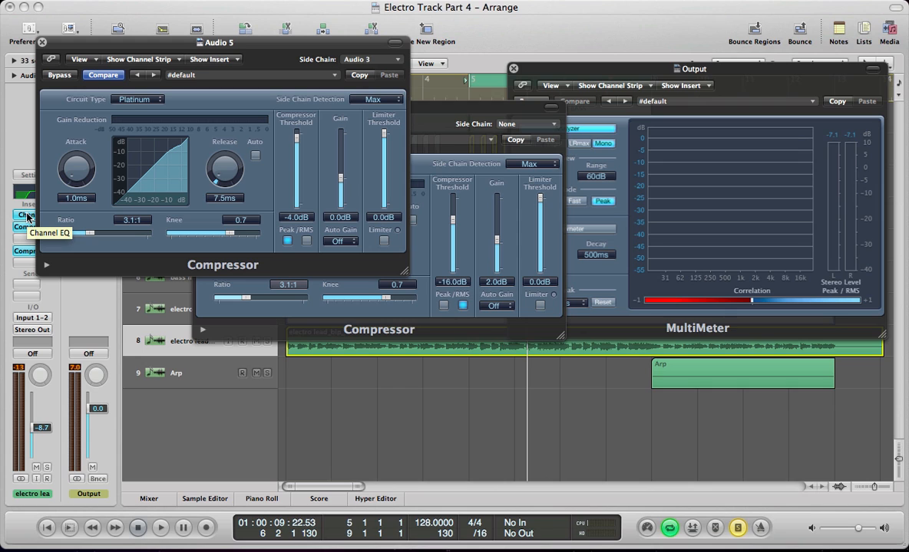
key("space")
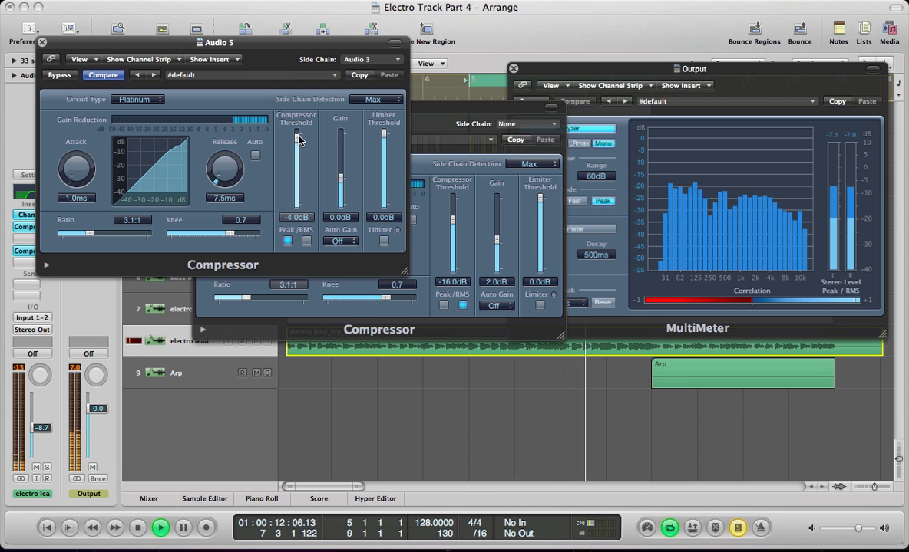
left_click_drag(300, 140, 299, 141)
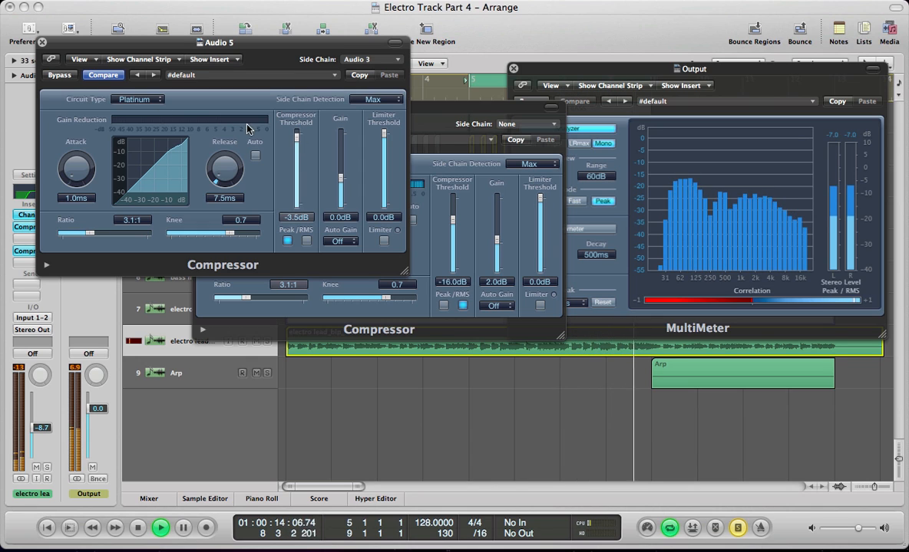
left_click(60, 76)
left_click(60, 75)
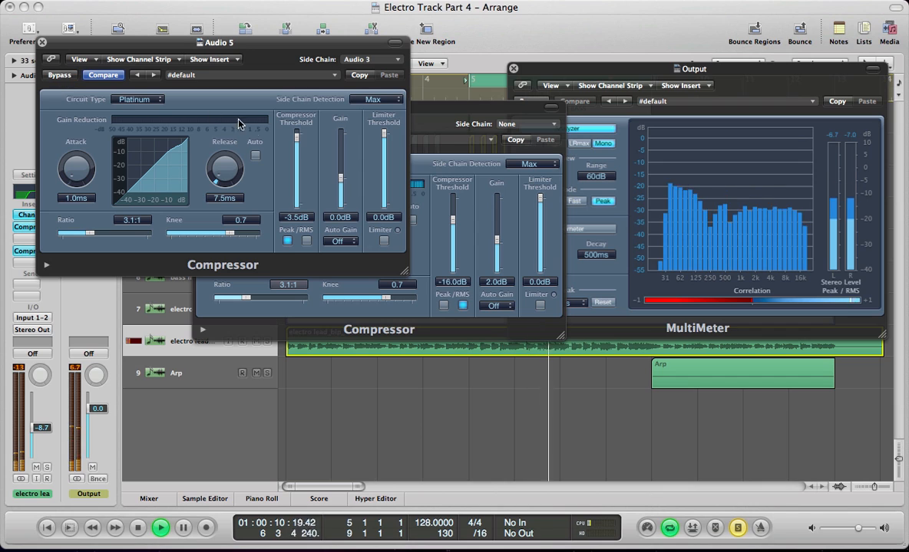
left_click_drag(297, 139, 297, 142)
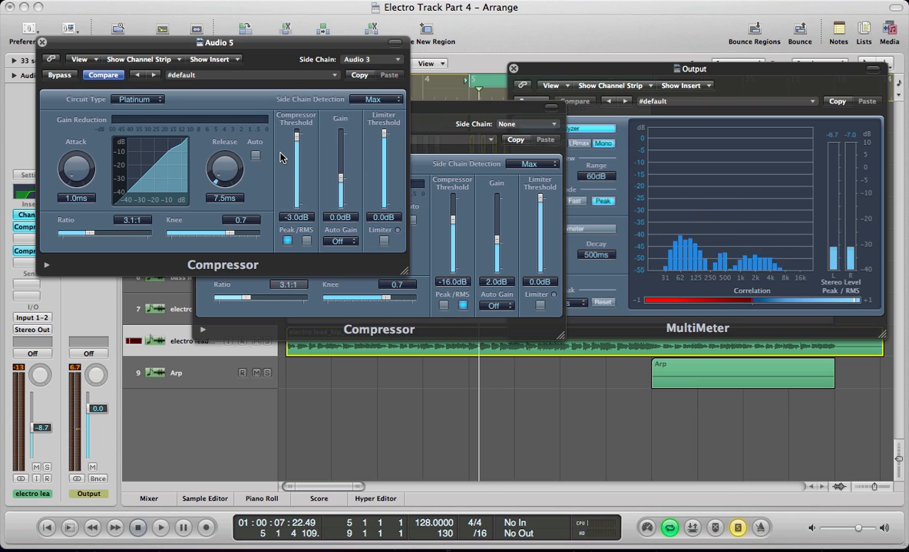
Hide the plug-in windows and play the cycle unsoloed to hear the sidechained lead in the full mix.
key("v")
key("space")
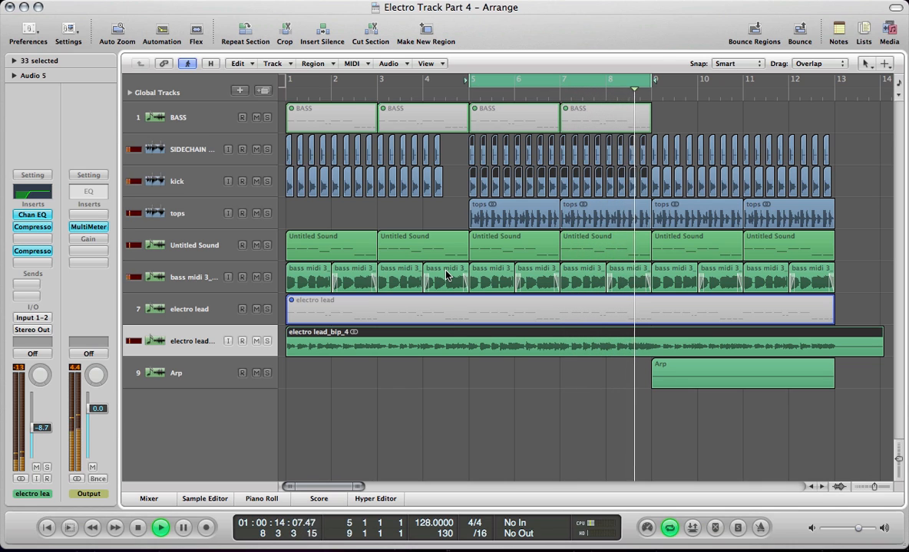
key("XF86AudioLowerVolume")
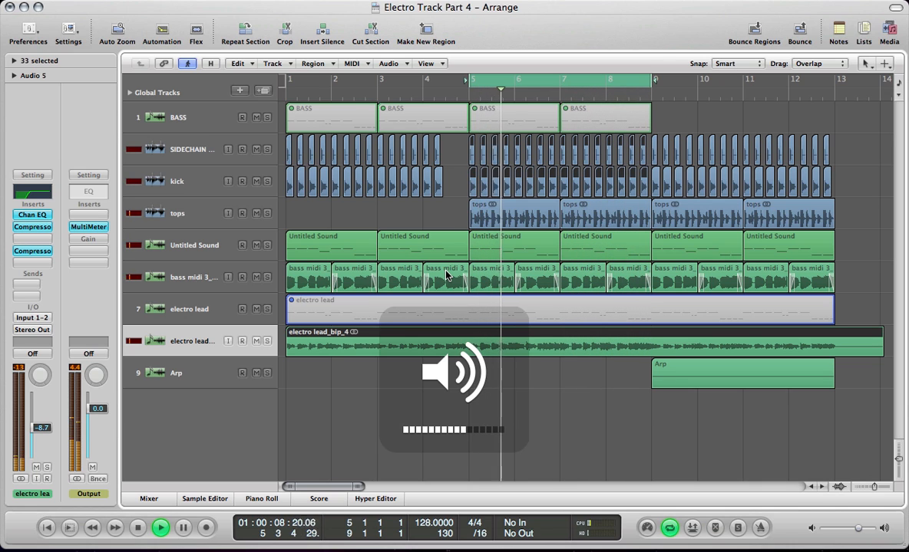
key("XF86AudioRaiseVolume")
key("space")
Solo the bass midi track, review its sidechain compressor settings, and close both sidechain compressor windows.
left_click(206, 280)
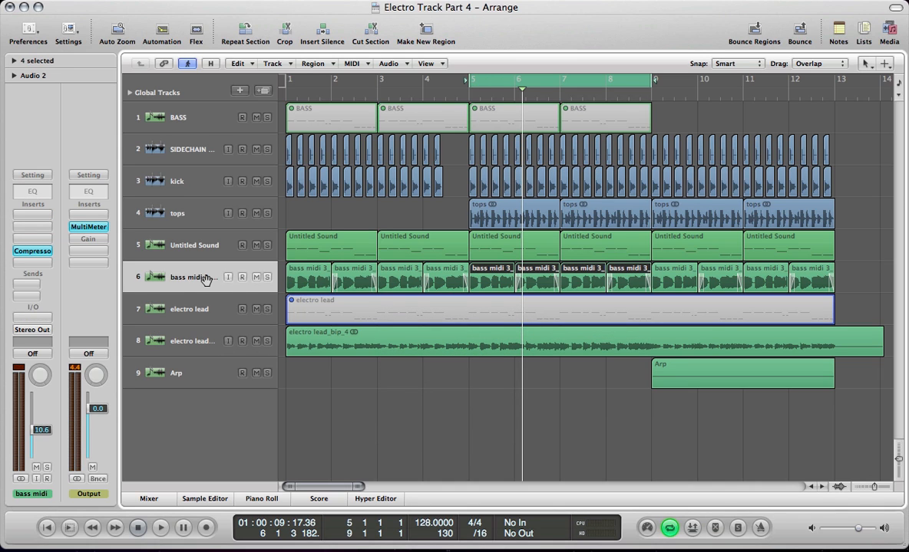
key("space")
key("ctrl+s")
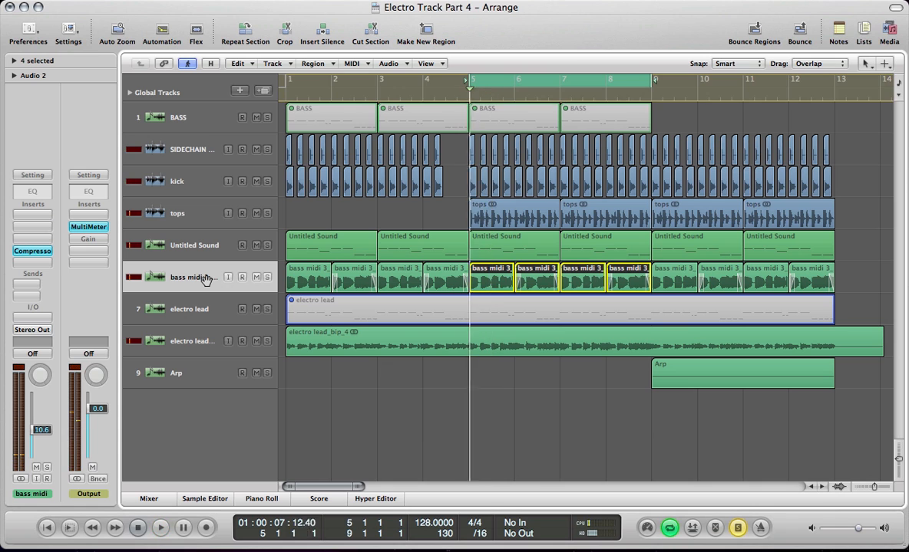
left_click(23, 251)
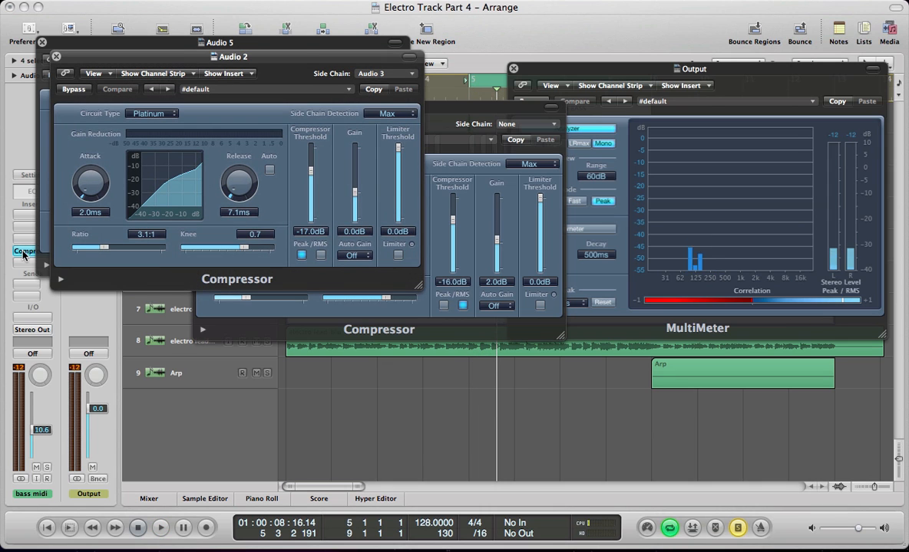
left_click(56, 56)
left_click(43, 43)
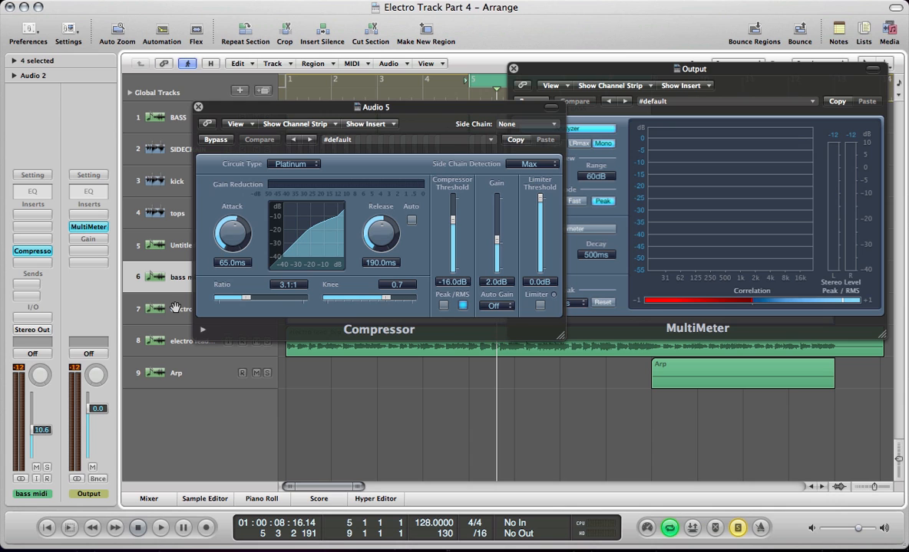
key("v")
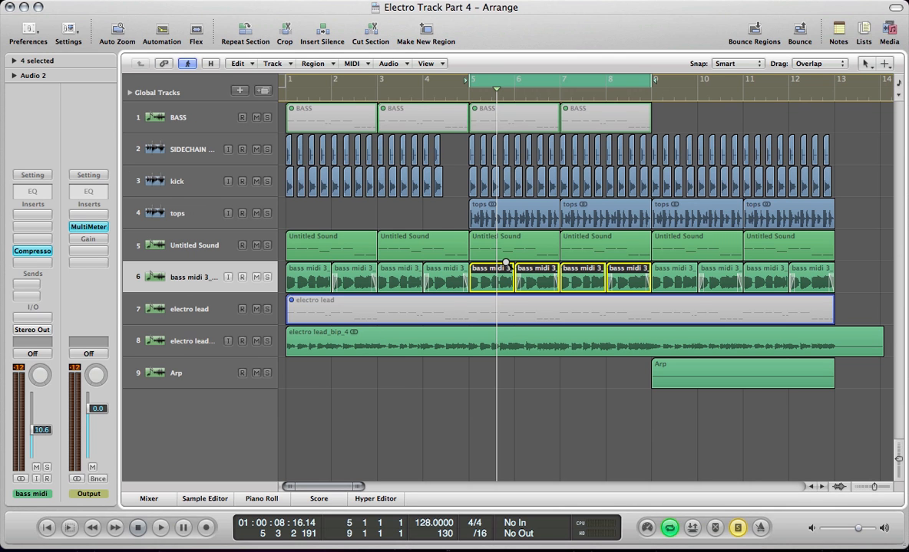
Enlarge the tracks around the looped bass midi regions to examine their waveforms, and play the soloed bass.
key("ctrl+alt+Right")
key("ctrl+alt+Right")
key("ctrl+alt+Down")
key("ctrl+alt+Down")
key("ctrl+alt+Down")
key("ctrl+alt+Down")
key("ctrl+alt+Down")
key("ctrl+alt+Down")
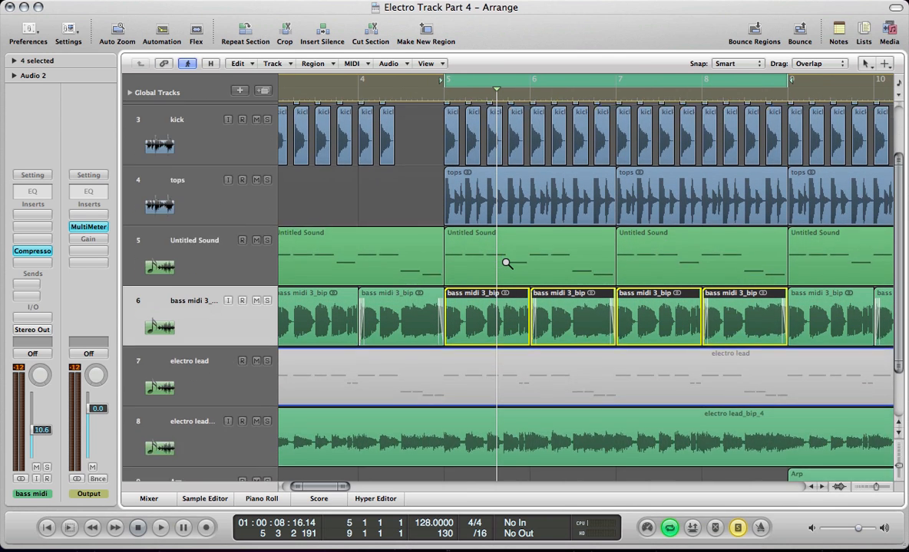
key("ctrl+alt+Down")
key("ctrl+alt+Down")
key("ctrl+alt+Down")
key("ctrl+alt+Down")
key("ctrl+alt+Down")
key("ctrl+alt+Up")
key("ctrl+alt+Up")
key("ctrl+alt+Up")
key("ctrl+alt+Up")
key("ctrl+alt+Left")
key("ctrl+alt+Left")
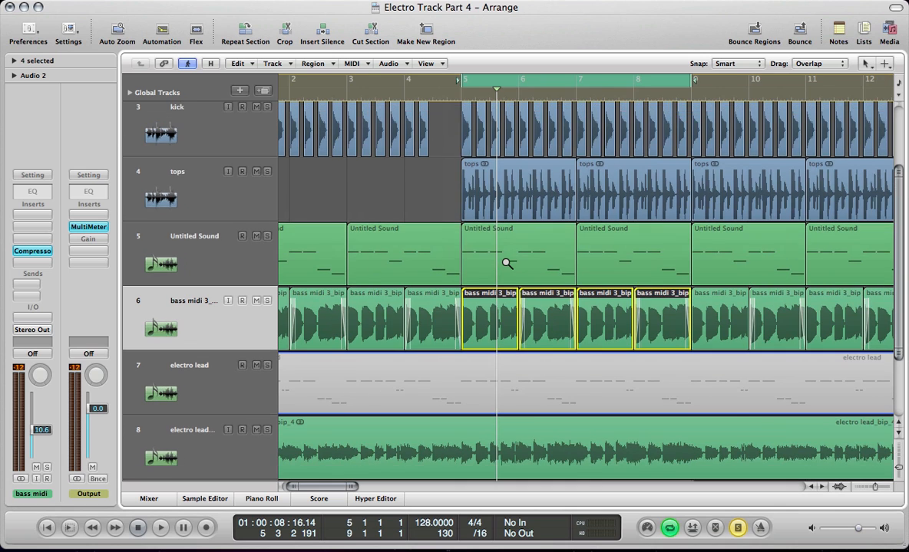
key("space")
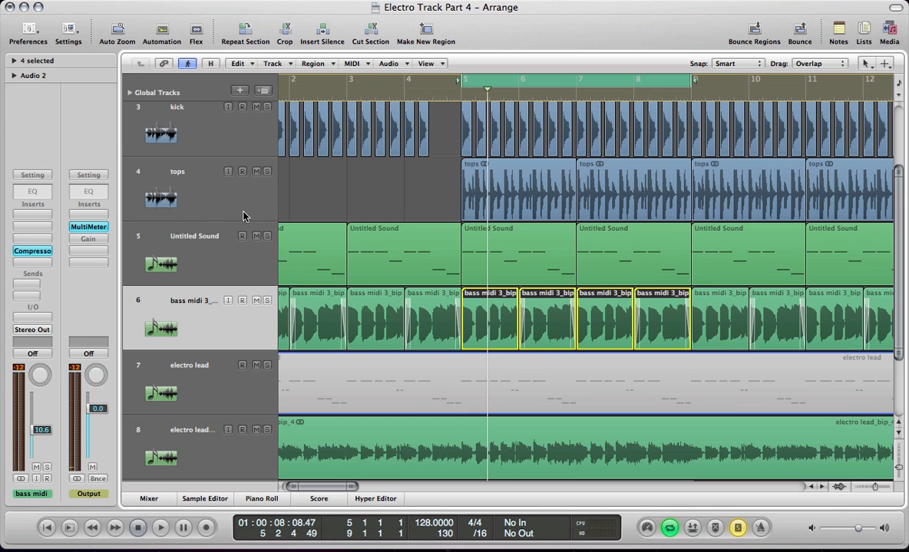
key("space")
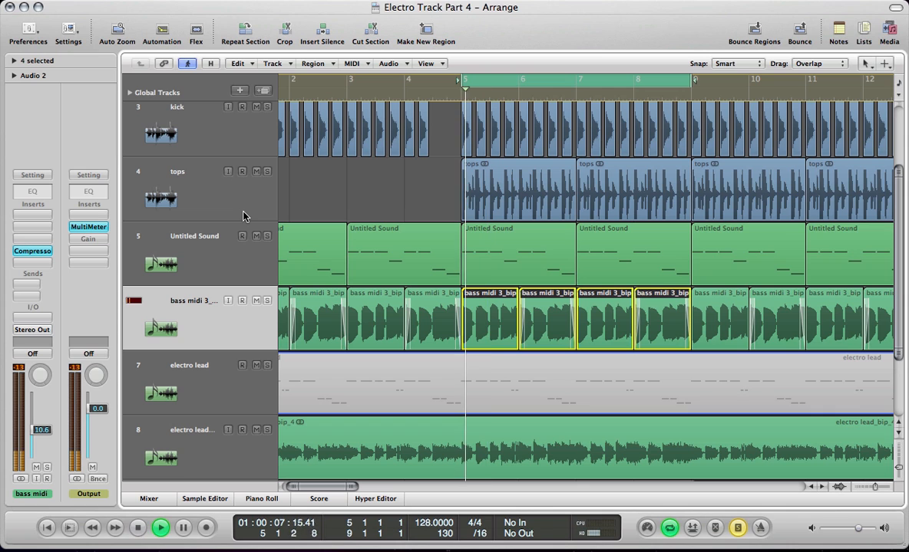
key("space")
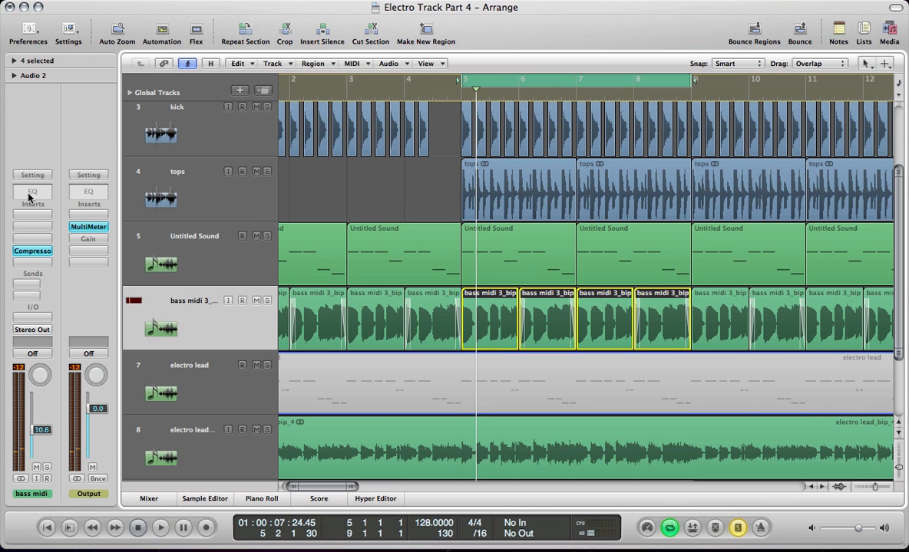
Insert a Channel EQ on the bass midi track and briefly play the soloed bass.
left_click(28, 192)
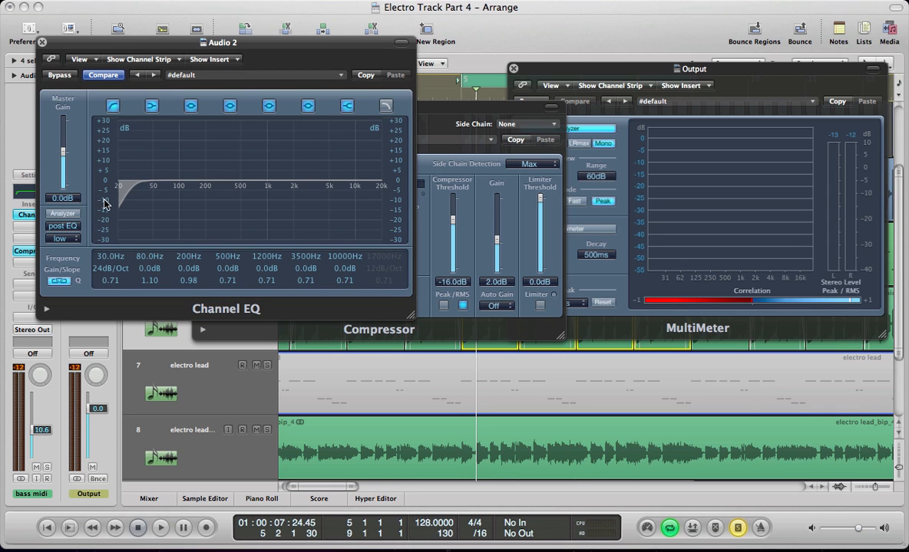
key("space")
key("space")
Switch the solo to the kick track and play it to examine its frequency spectrum in the MultiMeter.
key("v")
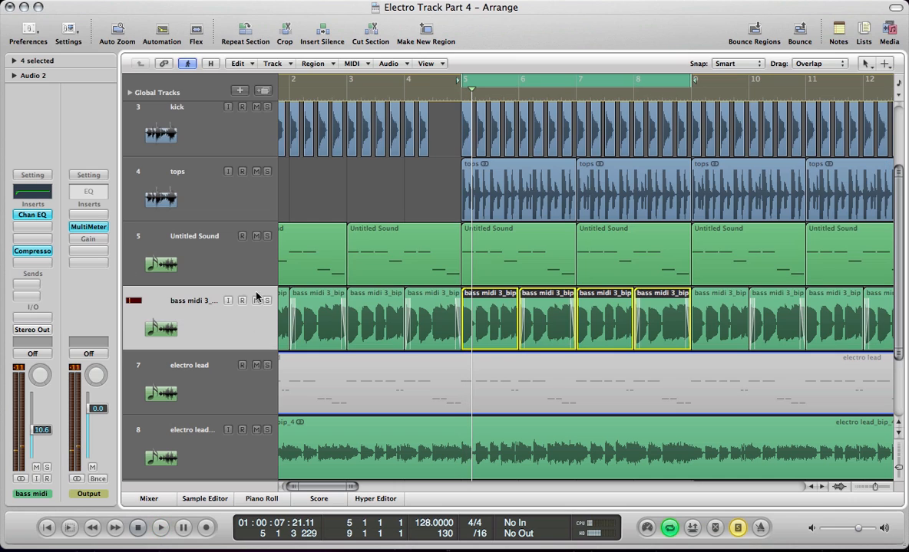
left_click(211, 138)
key("v")
key("space")
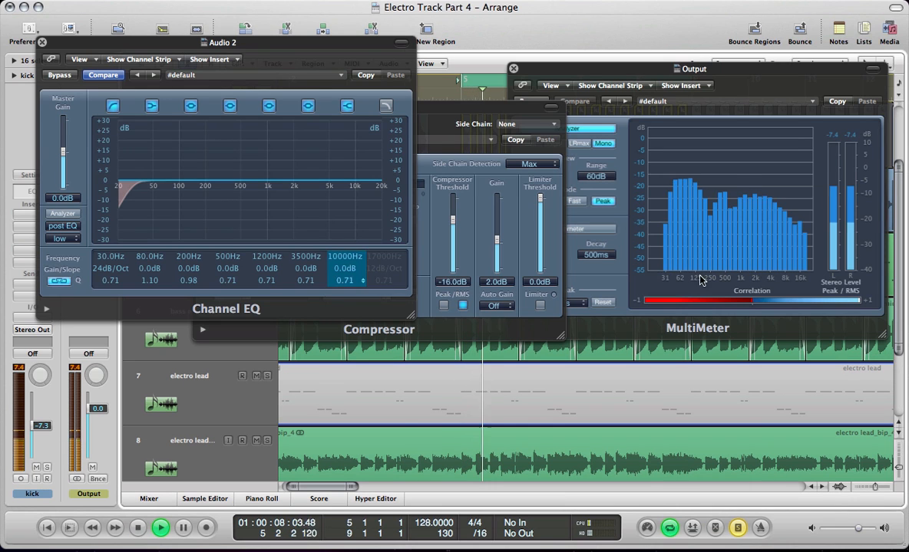
key("space")
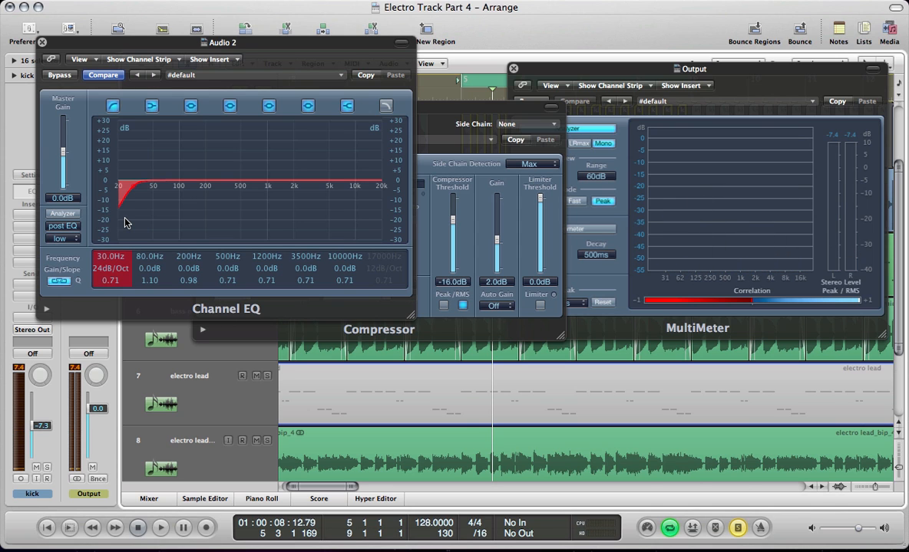
key("space")
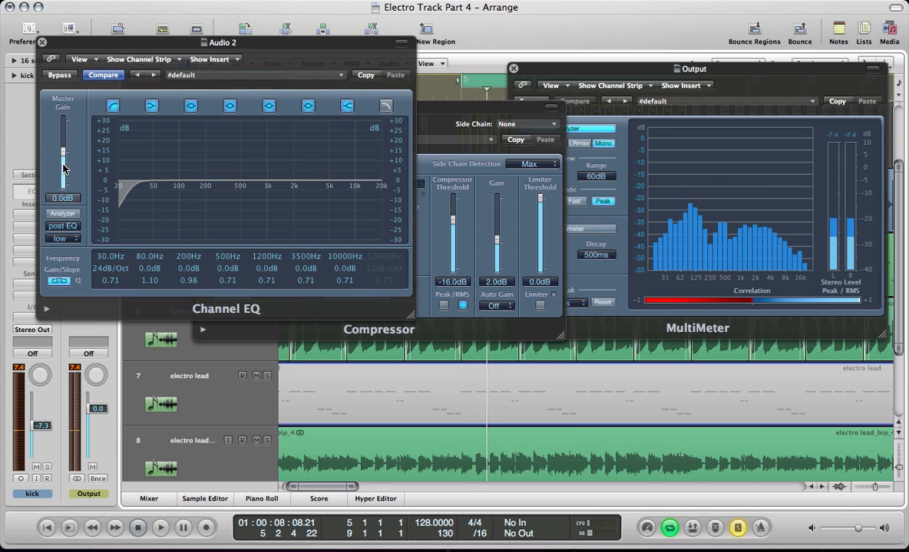
Set the low-cut frequency in the bass midi track's Channel EQ to 136 Hz and play the soloed bass to check it.
key("v")
left_click(201, 323)
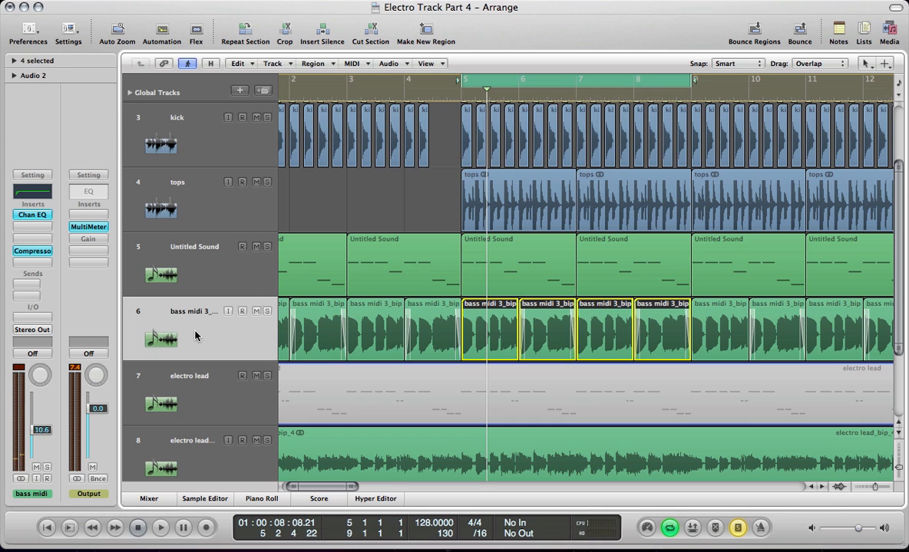
left_click(35, 215)
left_click_drag(93, 240, 98, 177)
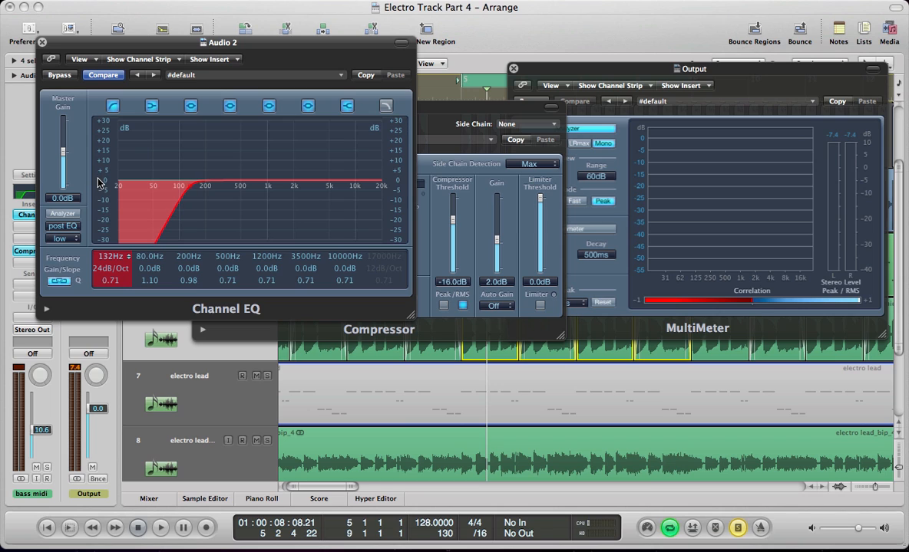
key("space")
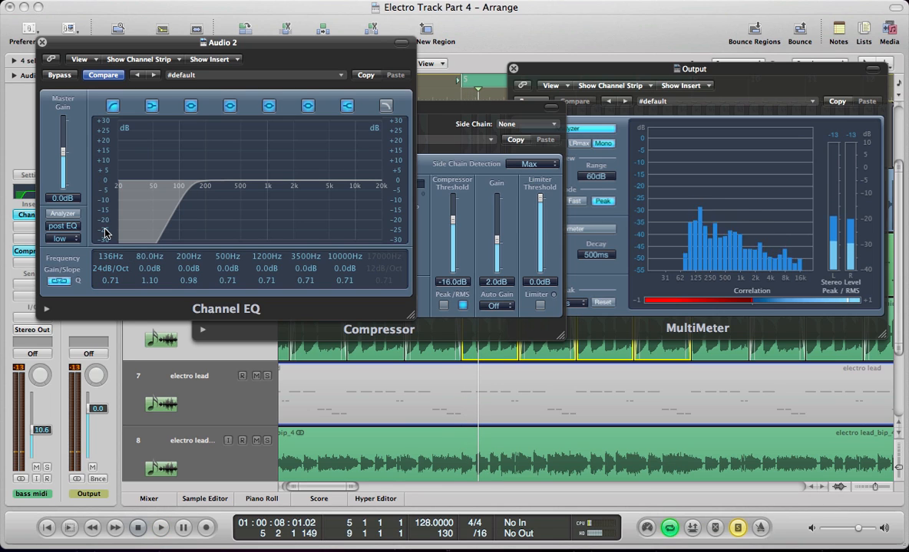
key("space")
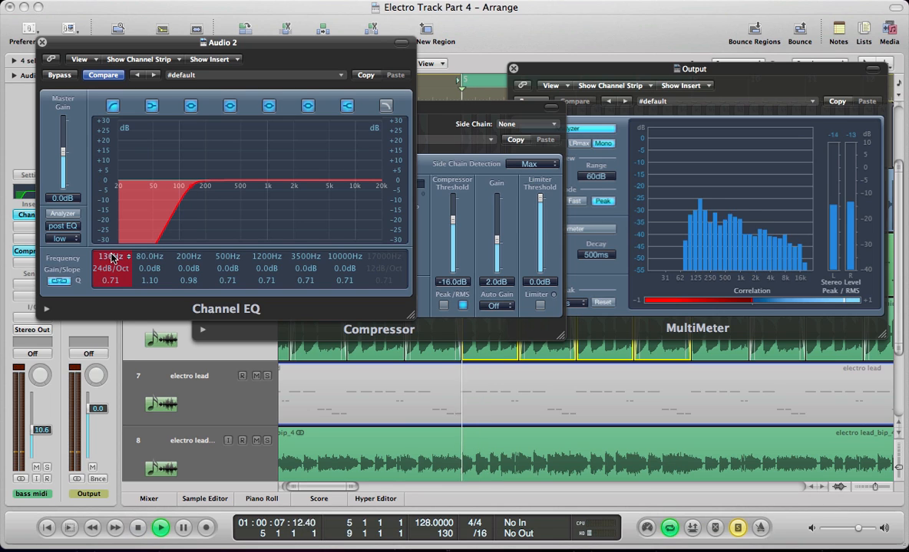
key("space")
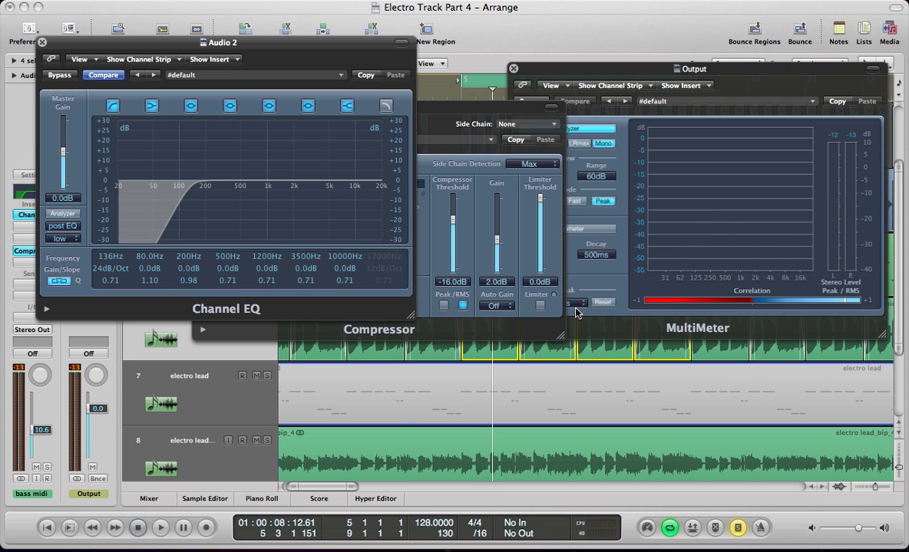
key("space")
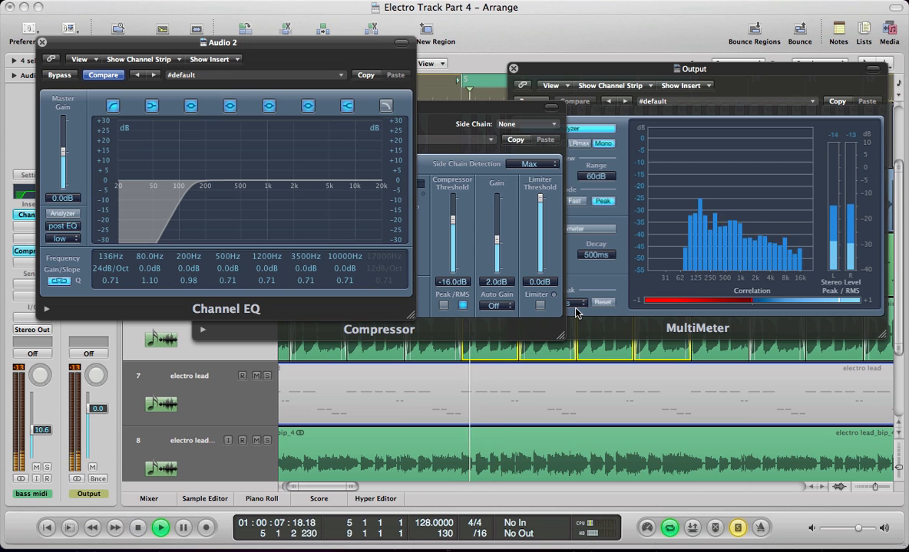
key("space")
Add the kick and SIDECHAIN TRIGGER regions to the soloed bass, shrink the track heights, and play them together.
key("v")
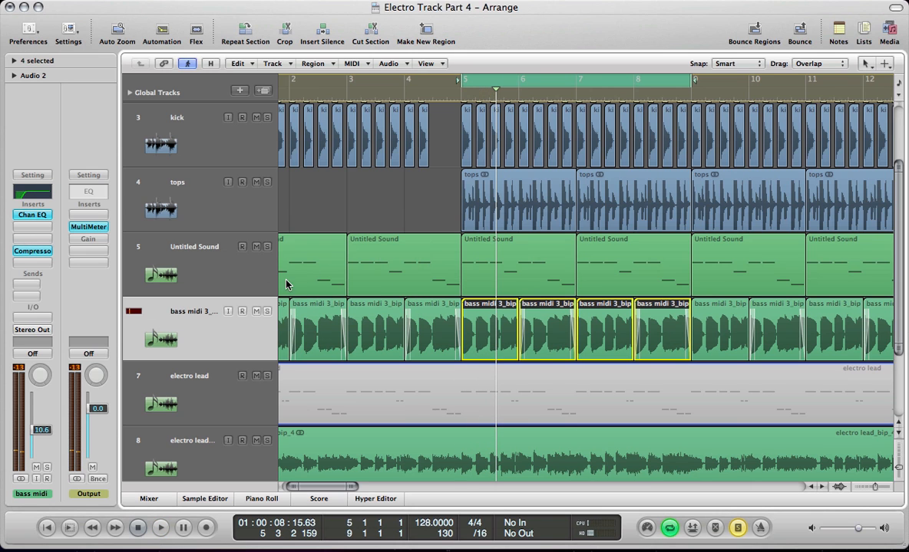
left_click(178, 148)
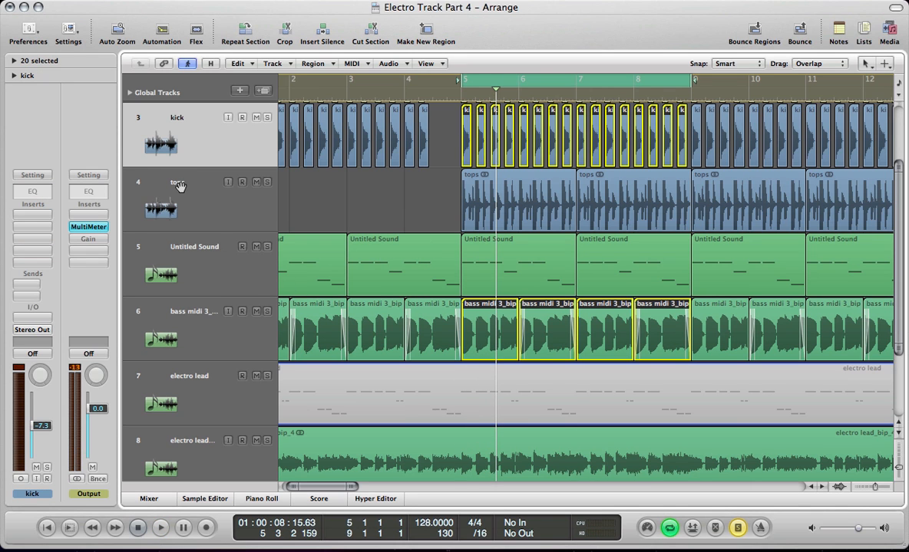
scroll(295, 261, "up", 3)
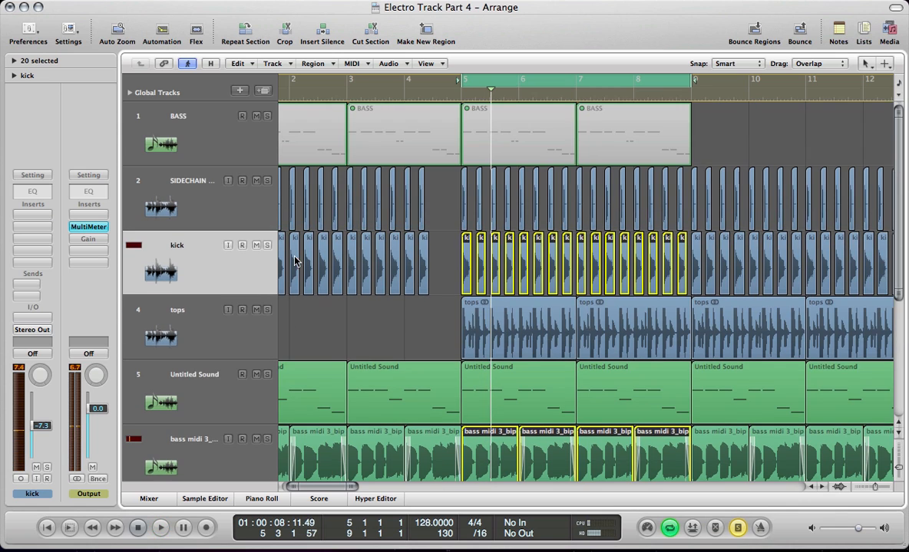
left_click(203, 206, "shift")
key("ctrl+Up")
key("ctrl+Up")
key("ctrl+Up")
key("ctrl+Up")
key("ctrl+Up")
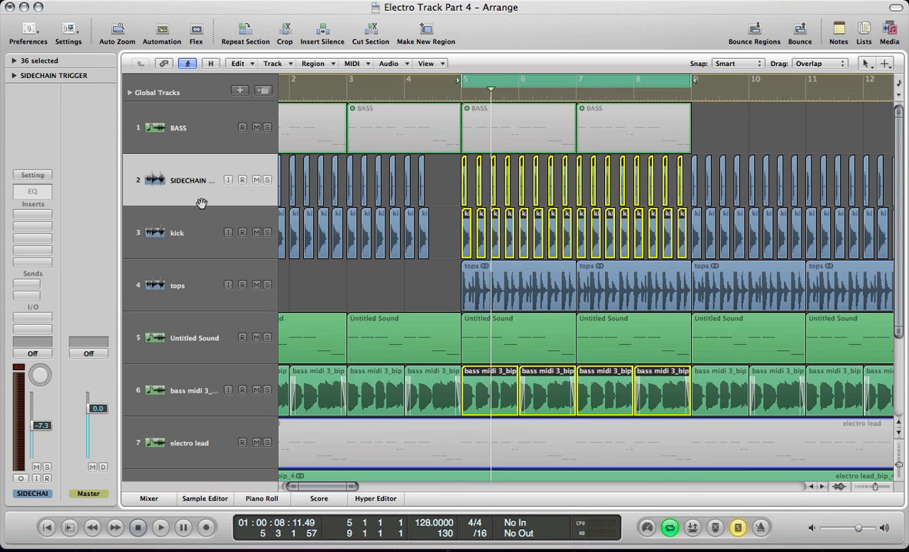
key("XF86AudioRaiseVolume")
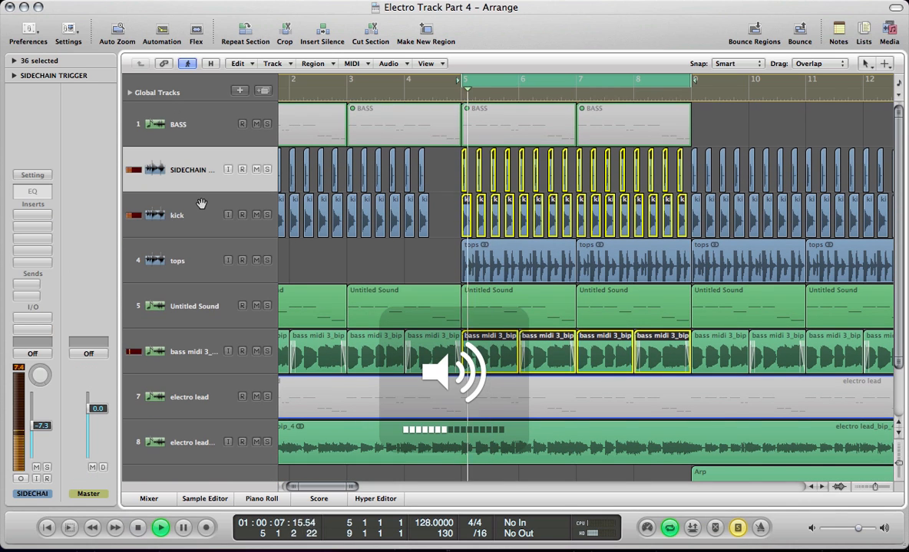
Turn off solo and briefly play the full mix.
key("s")
key("space")
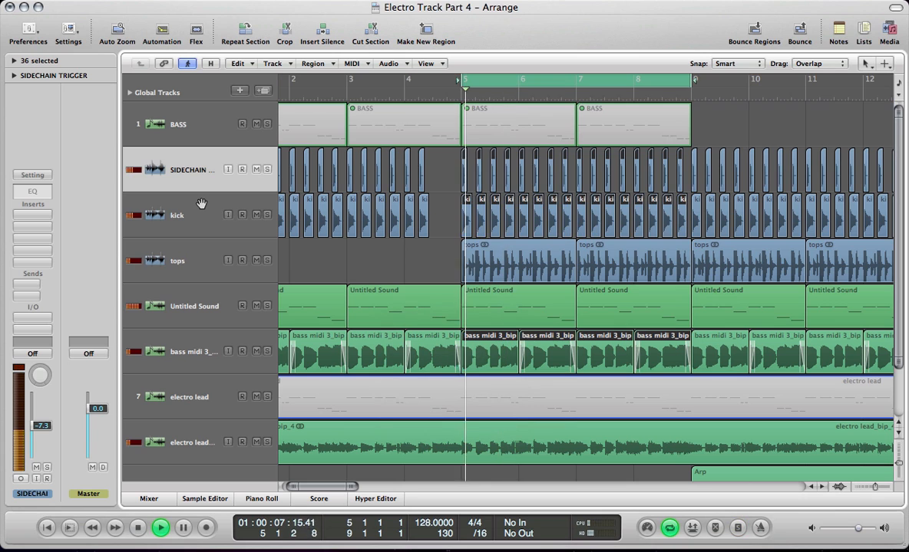
key("space")
In the bass midi track's Channel EQ, boost the fifth band by 2.0 dB at 940 Hz and play the soloed bass.
left_click(194, 352)
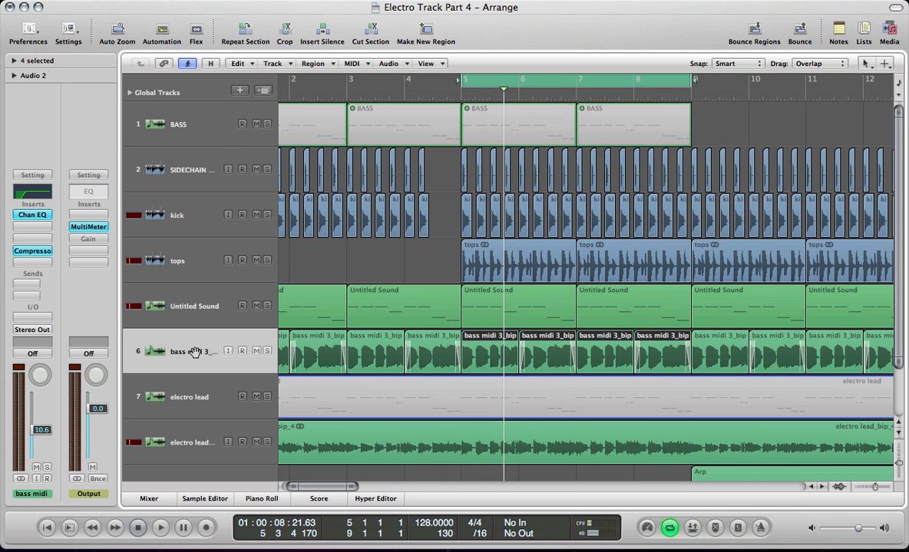
left_click(25, 216)
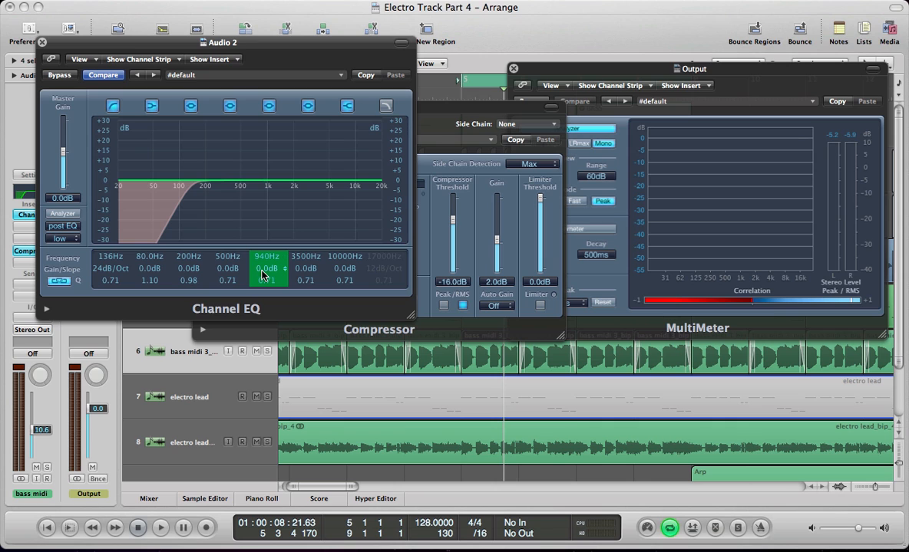
key("space")
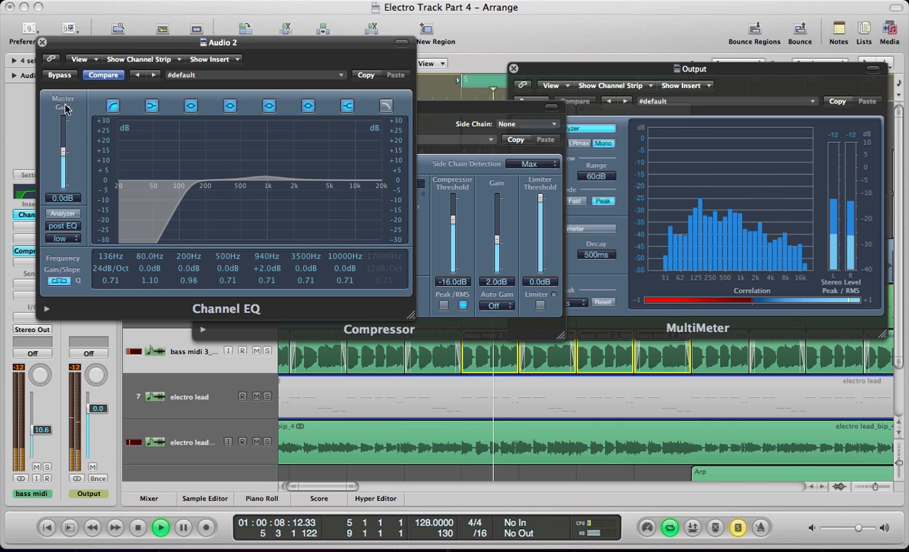
Turn on the Channel EQ's analyzer and compare the soloed bass with the EQ bypassed and active.
left_click(56, 216)
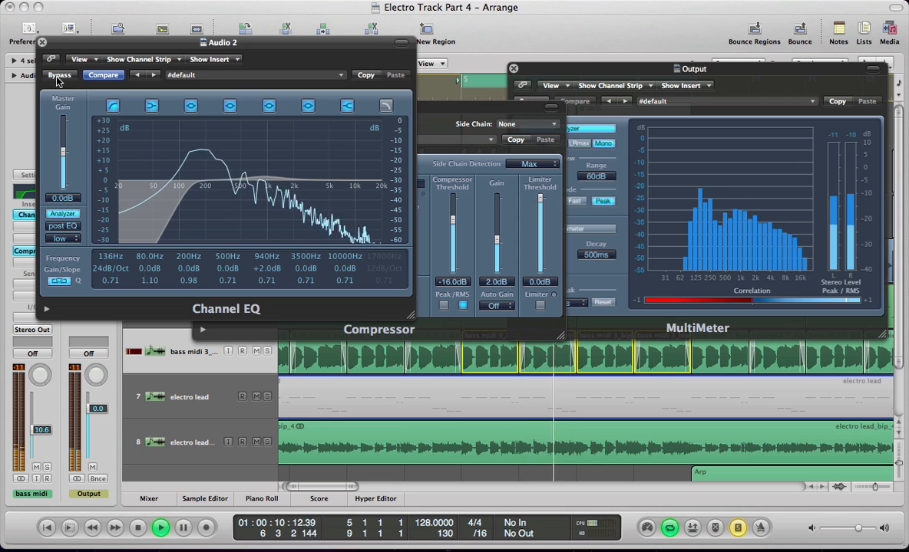
left_click(59, 75)
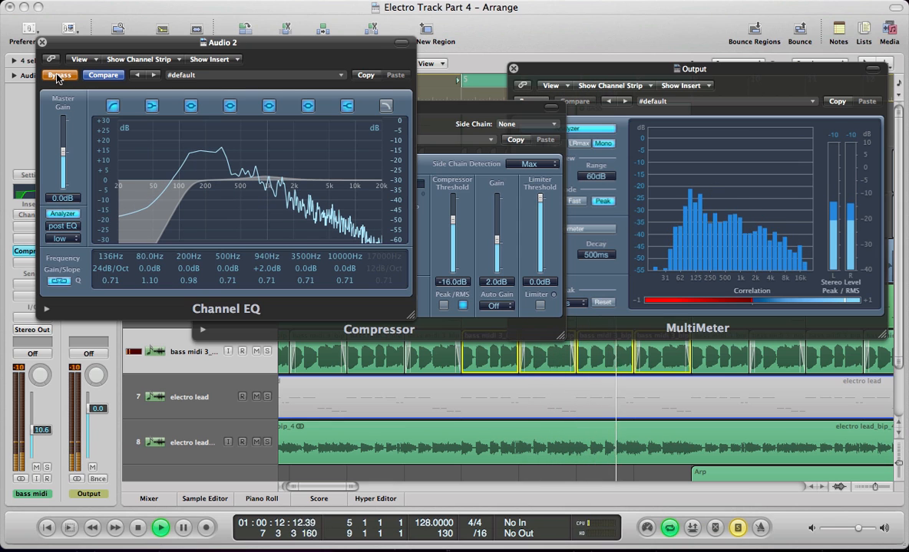
left_click(59, 75)
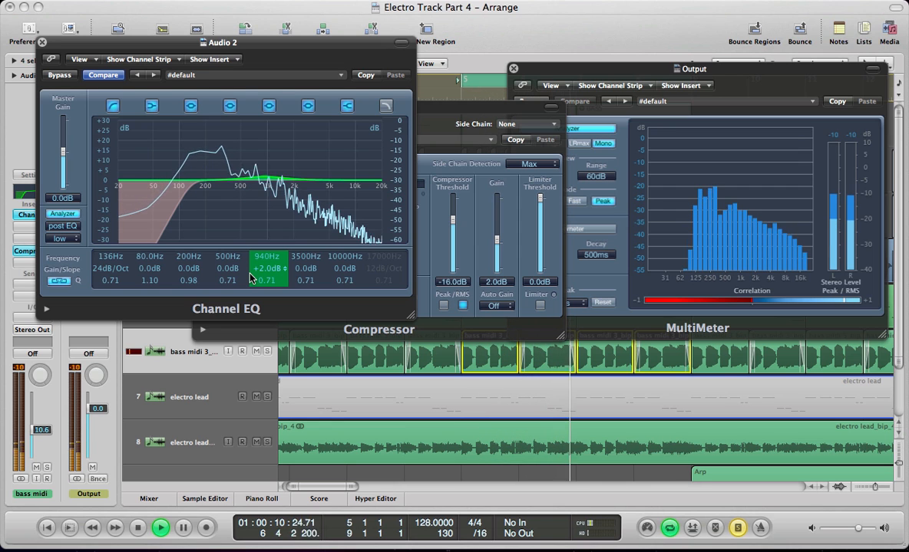
key("space")
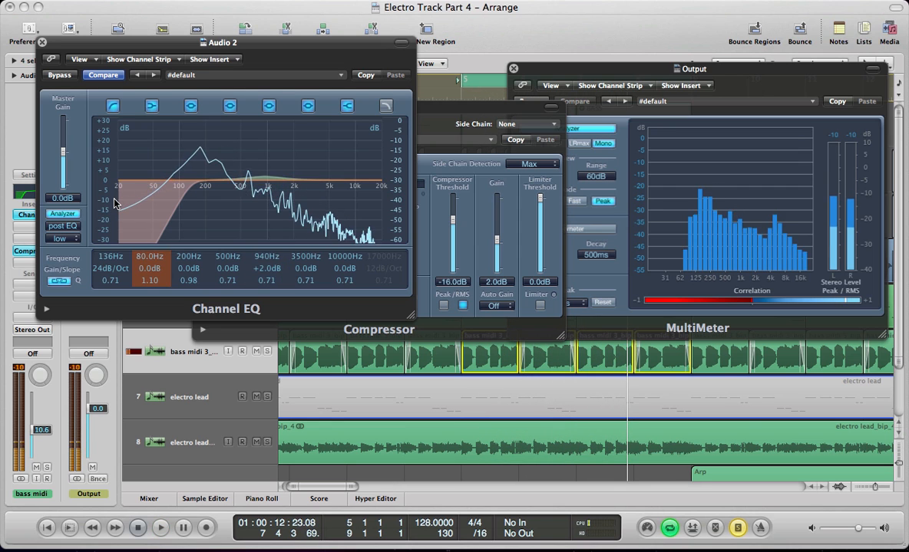
Solo the kick and SIDECHAIN TRIGGER with the bass, and compare playback with the bass Channel EQ bypassed and active.
key("v")
left_click(192, 221)
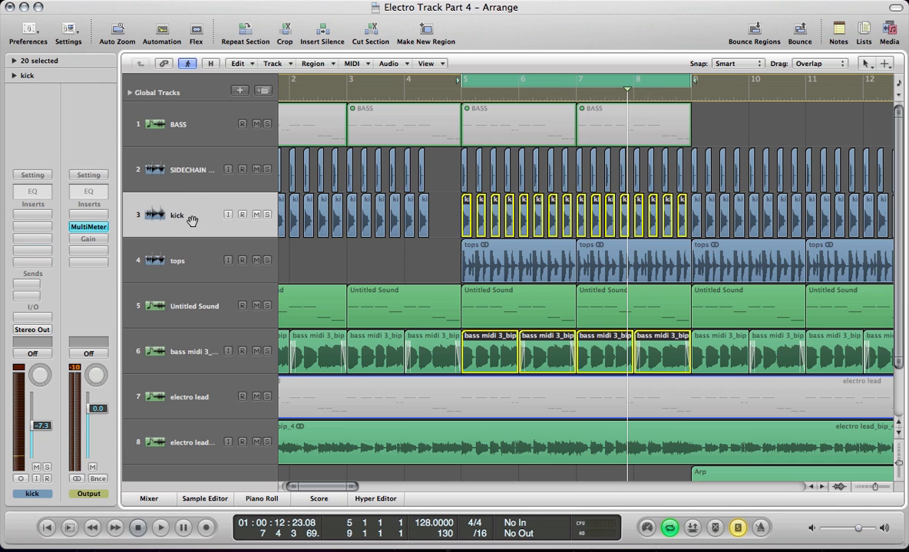
left_click(177, 172)
key("space")
key("v")
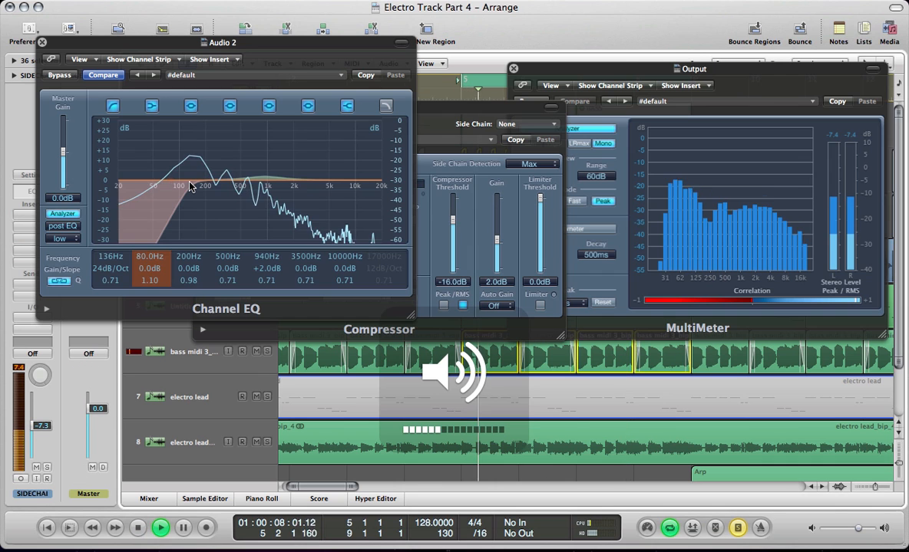
left_click(60, 76)
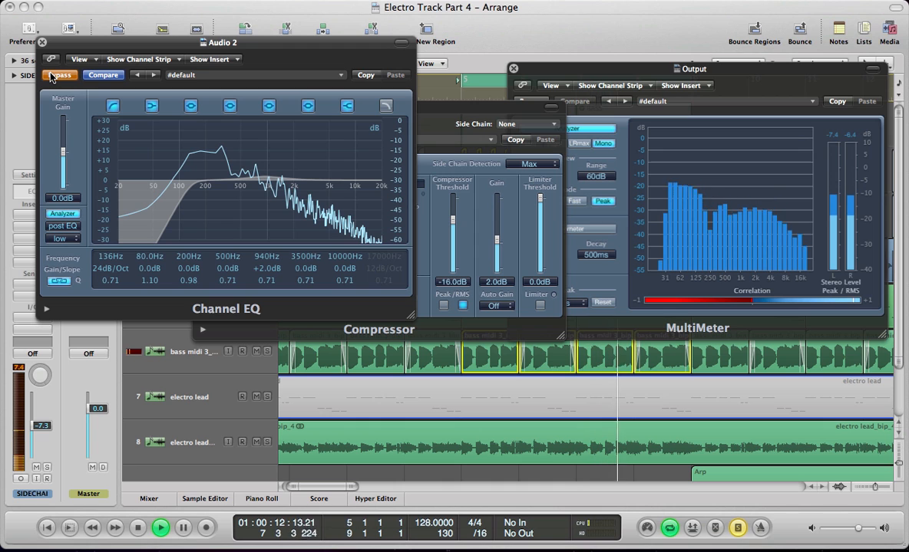
left_click(60, 75)
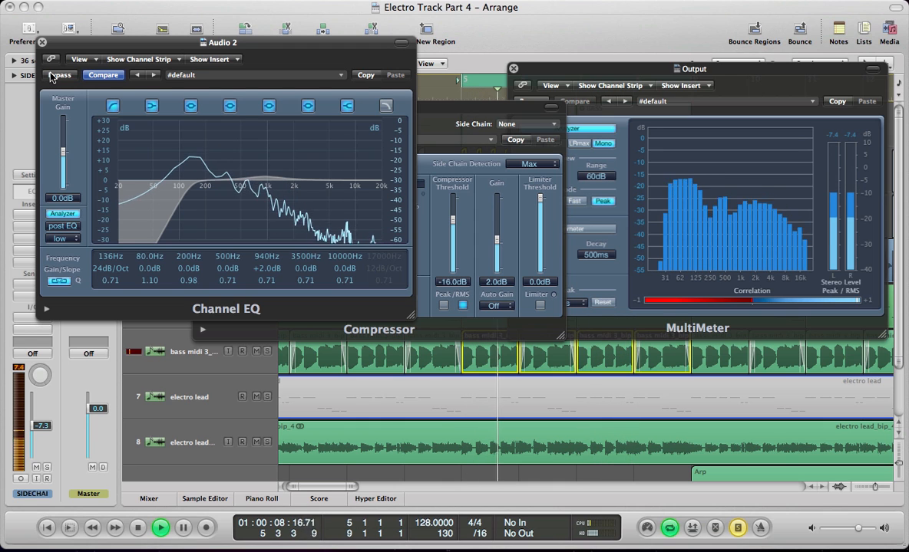
key("v")
key("space")
Add the Untitled Sound regions to the solo and play them, ending with solo turned off.
left_click(187, 323)
key("space")
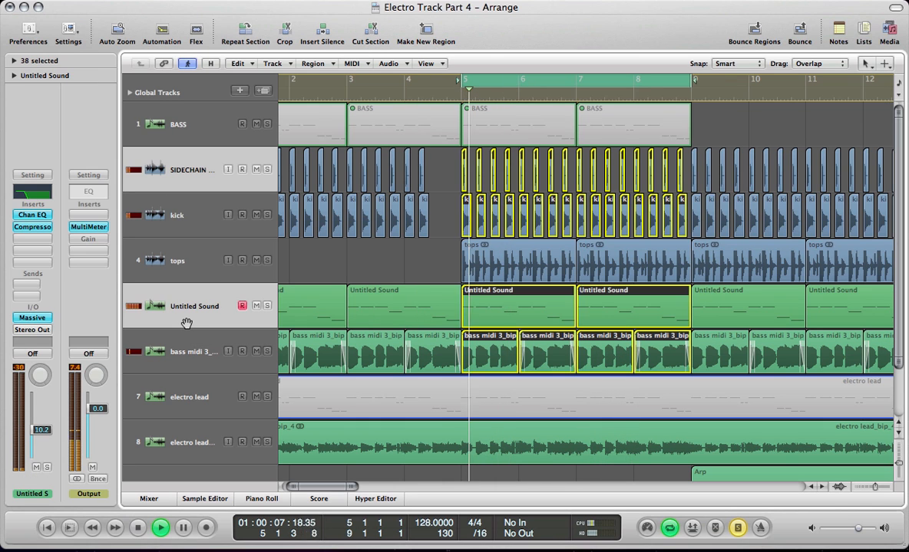
key("v")
key("v")
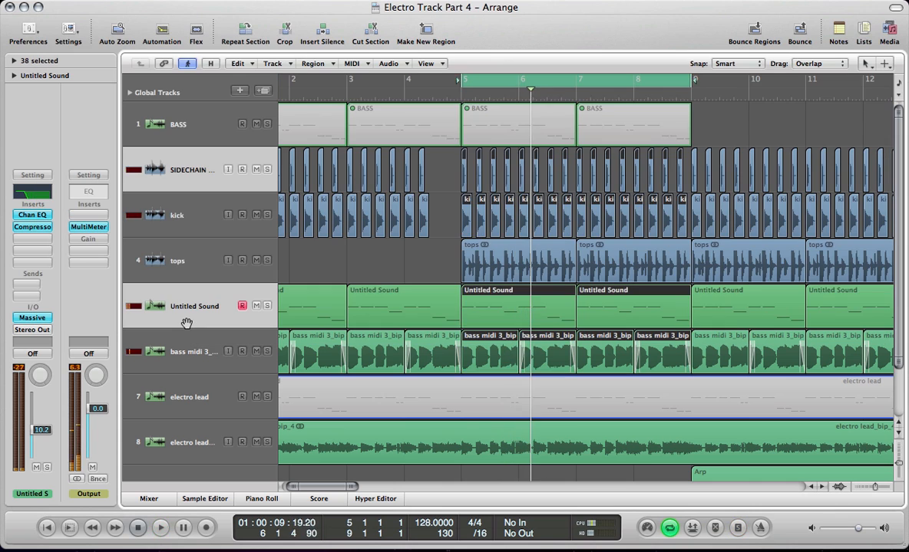
key("XF86AudioLowerVolume")
Play the full mix and compare the bass Channel EQ's 940 Hz boost switched off and on.
key("v")
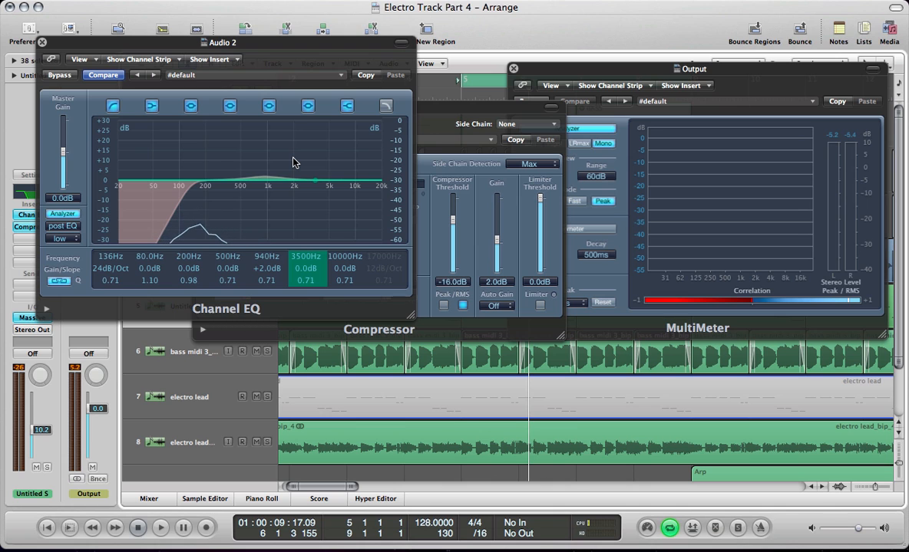
key("space")
left_click(268, 106)
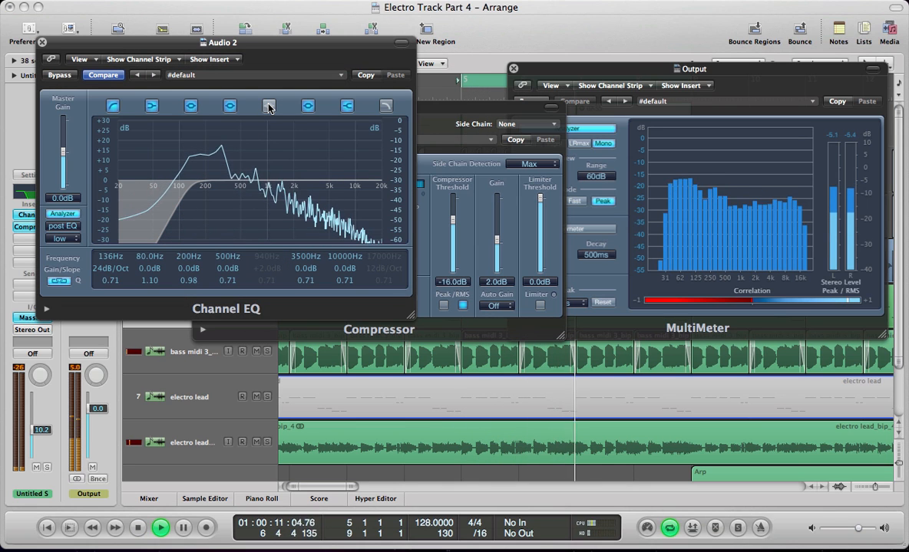
left_click(269, 106)
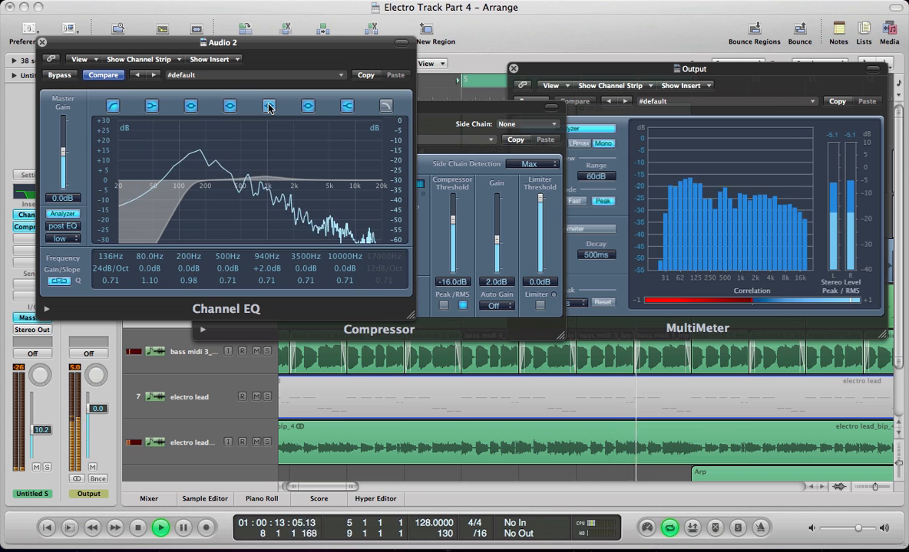
key("space")
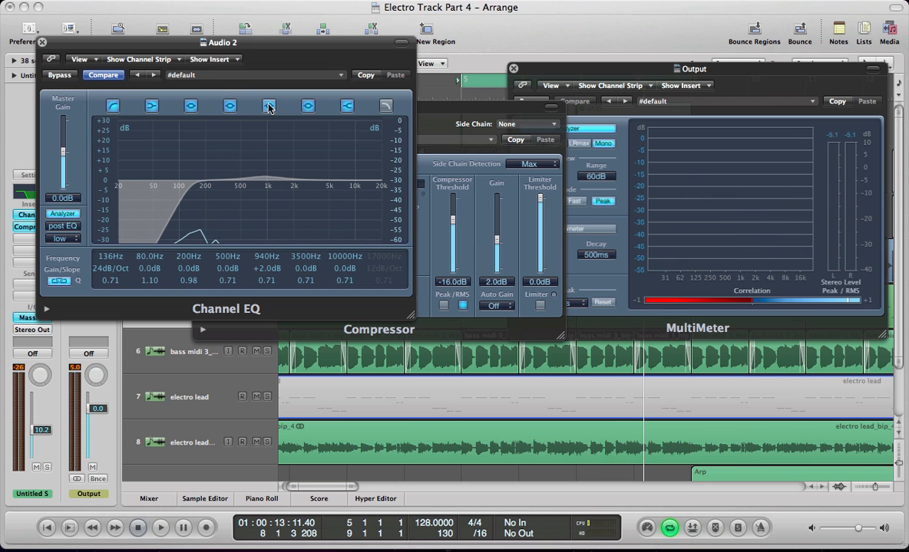
Select the bass midi track and close the open Channel EQ and Compressor windows, leaving the MultiMeter open.
key("v")
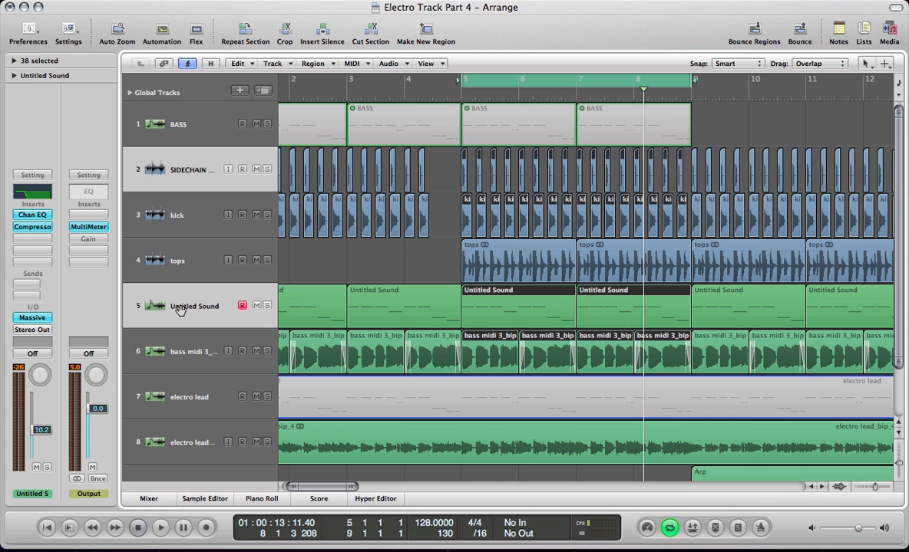
left_click(178, 308)
left_click(178, 334)
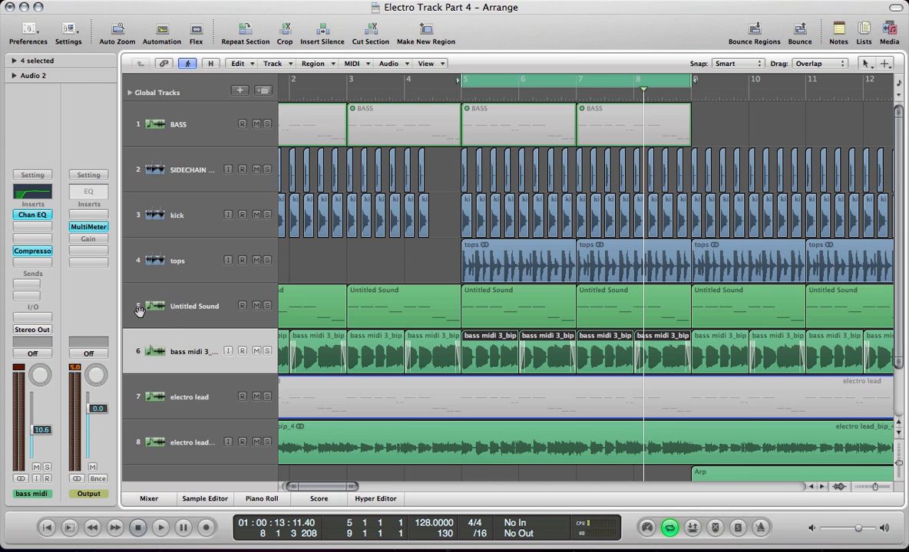
left_click(36, 256)
left_click(57, 57)
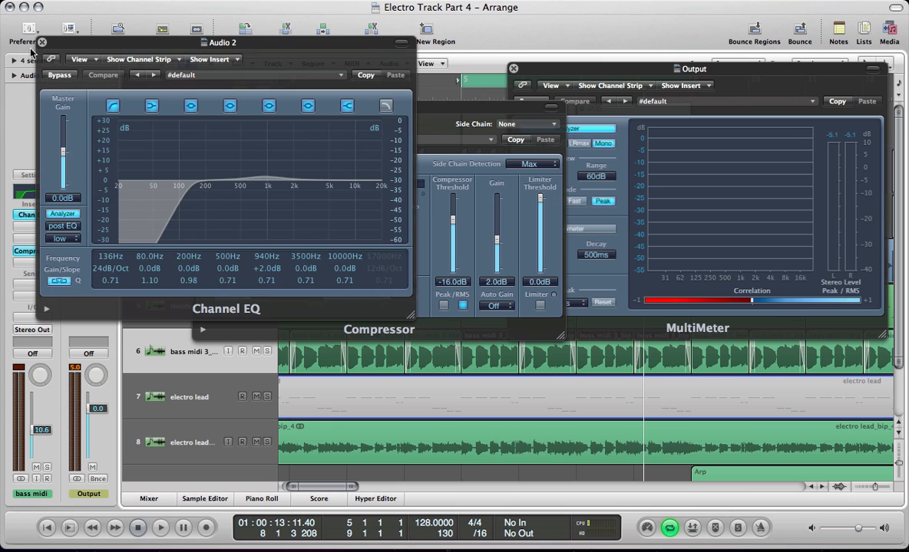
left_click(42, 42)
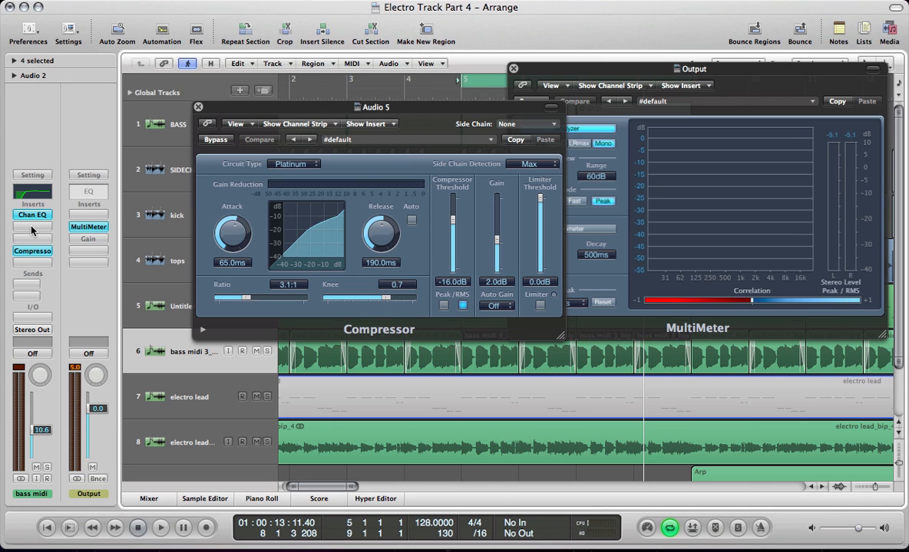
left_click(198, 108)
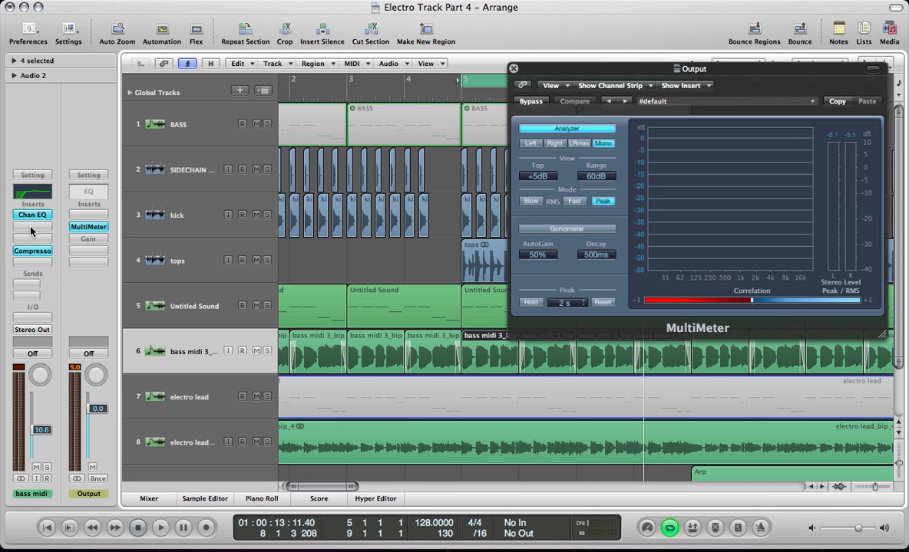
Insert a Compressor below the Channel EQ on the bass midi track and play the bass soloed.
left_click(31, 228)
mouse_move(28, 263)
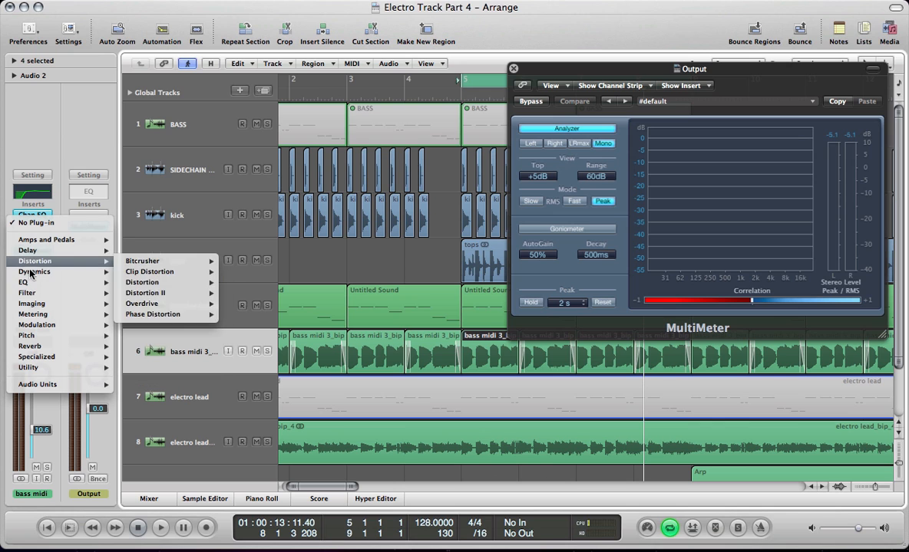
mouse_move(203, 284)
left_click(247, 284)
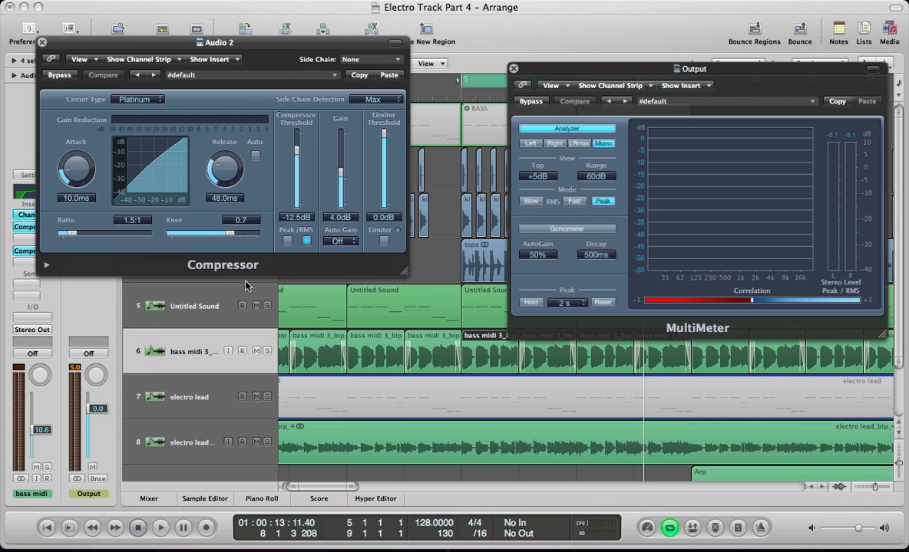
key("space")
key("ctrl+s")
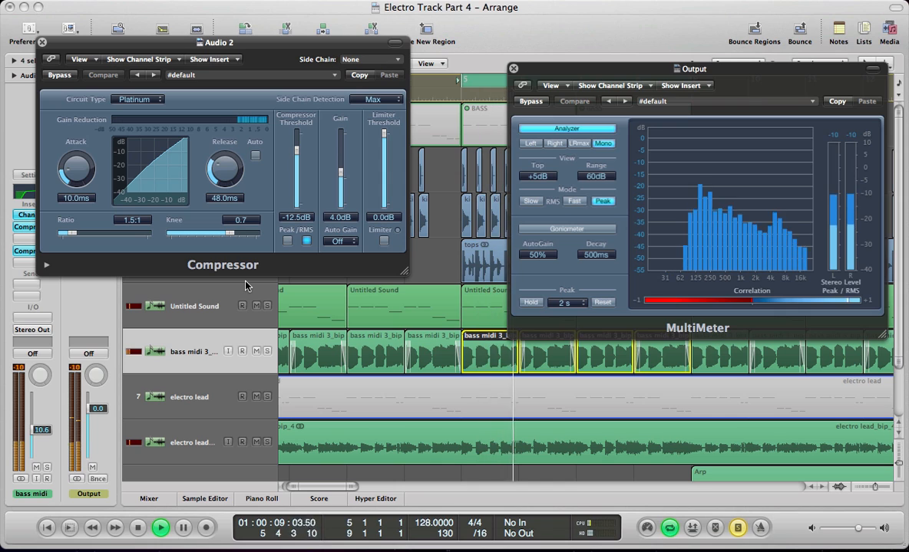
Set the new Compressor's attack to 10.5 ms and release to 19.0 ms, playing the soloed bass to check.
key("space")
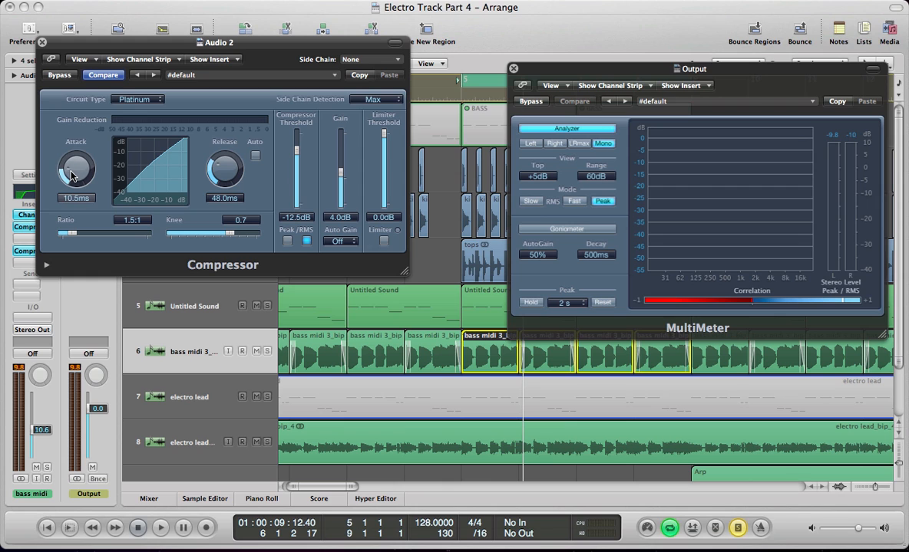
key("space")
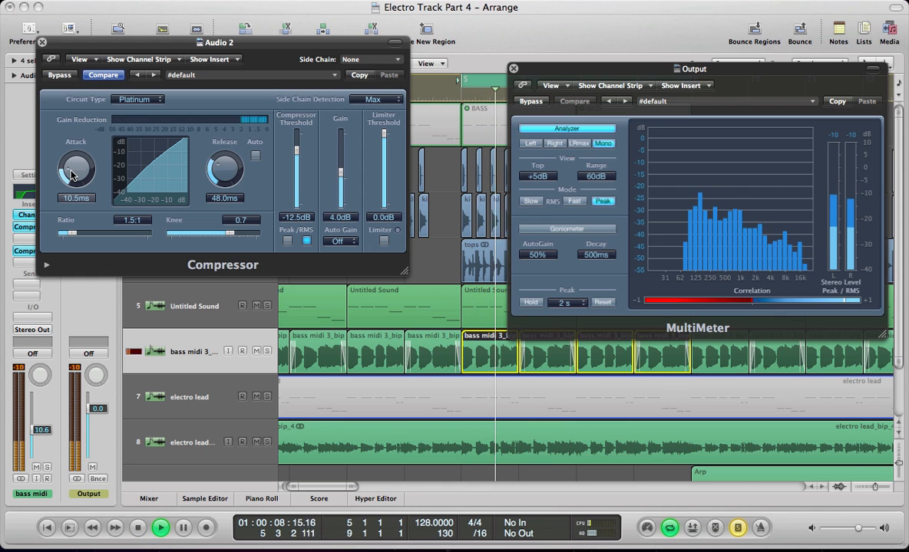
key("space")
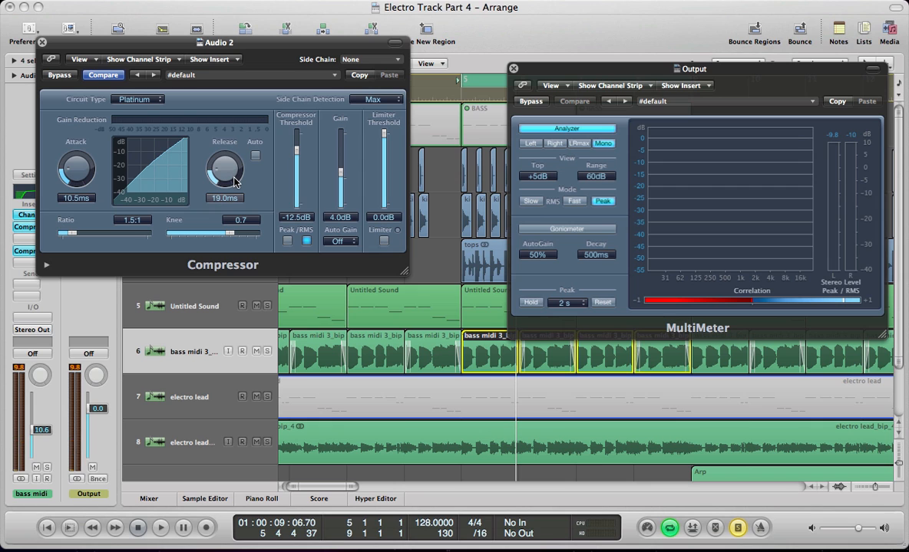
key("space")
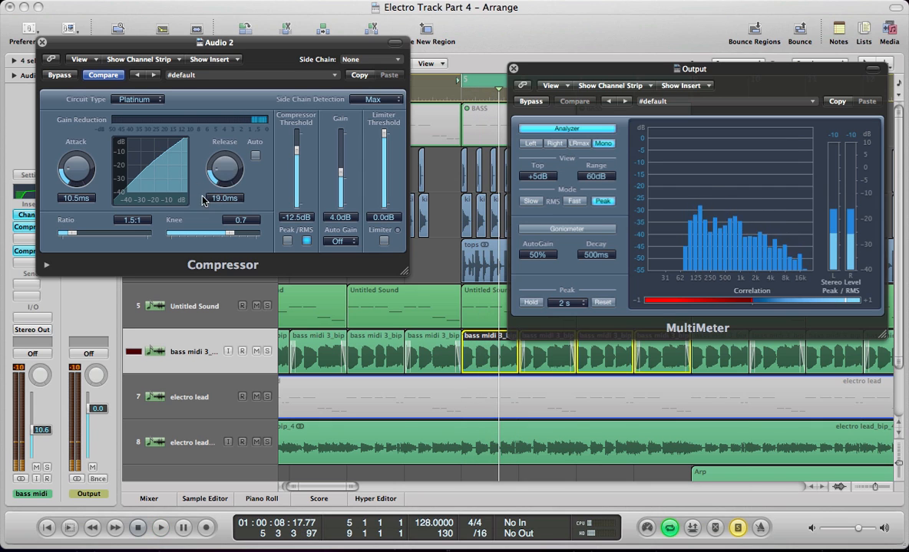
Play the soloed bass and set the new Compressor's ratio to 3.2:1, gain to 0.0 dB and threshold to -10.5 dB.
key("space")
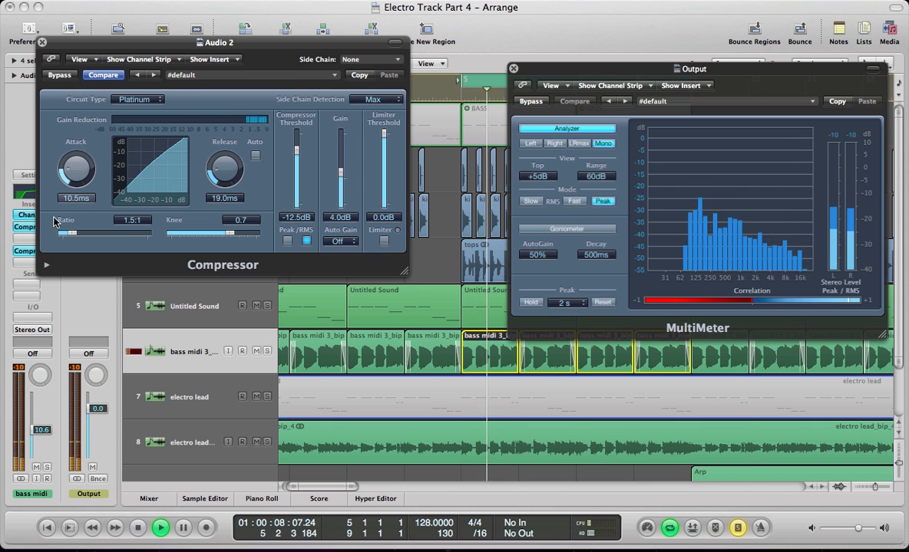
left_click_drag(69, 241, 86, 238)
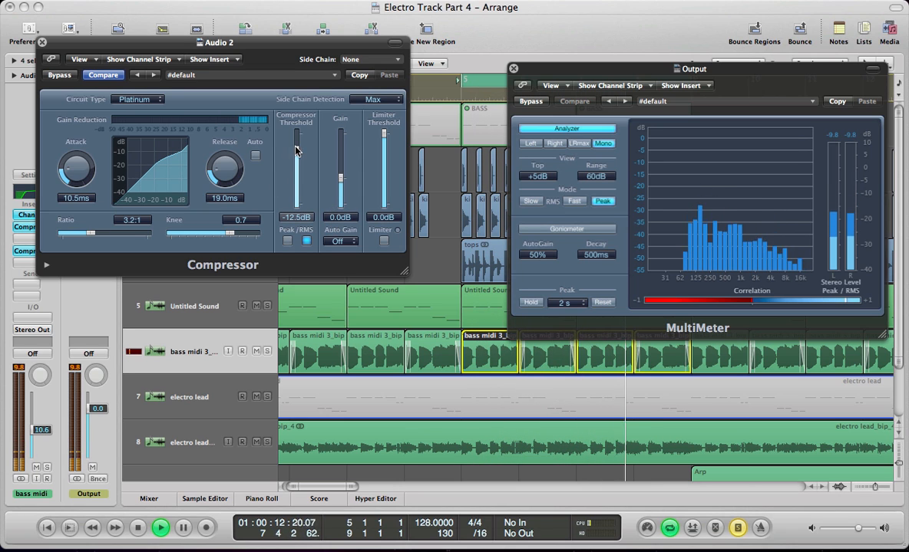
left_click_drag(298, 162, 299, 153)
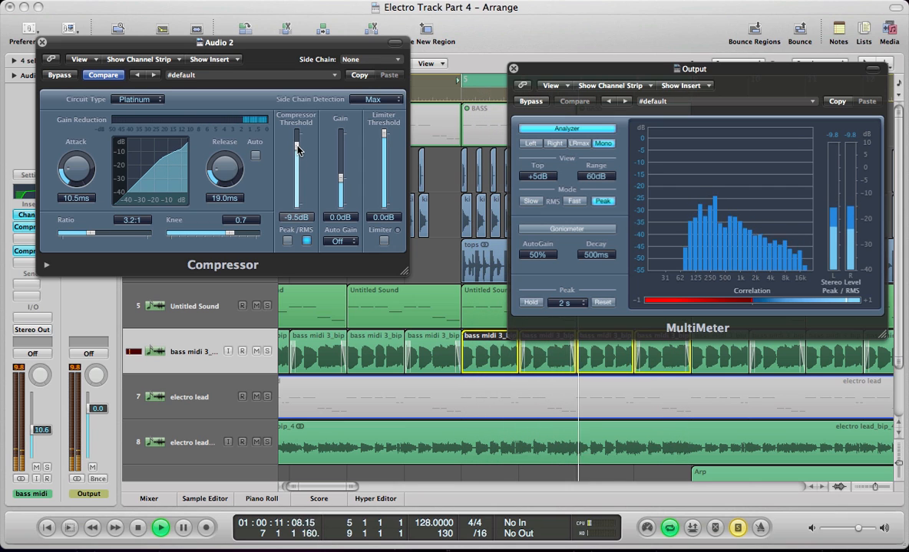
left_click_drag(298, 150, 299, 151)
left_click_drag(297, 153, 298, 150)
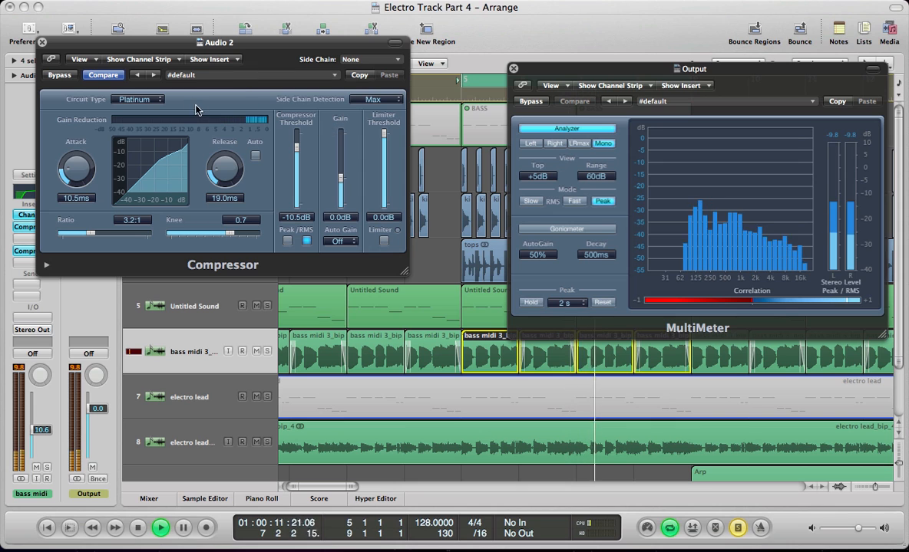
Compare the soloed bass with the Compressor bypassed and active, and stop playback.
left_click(48, 78)
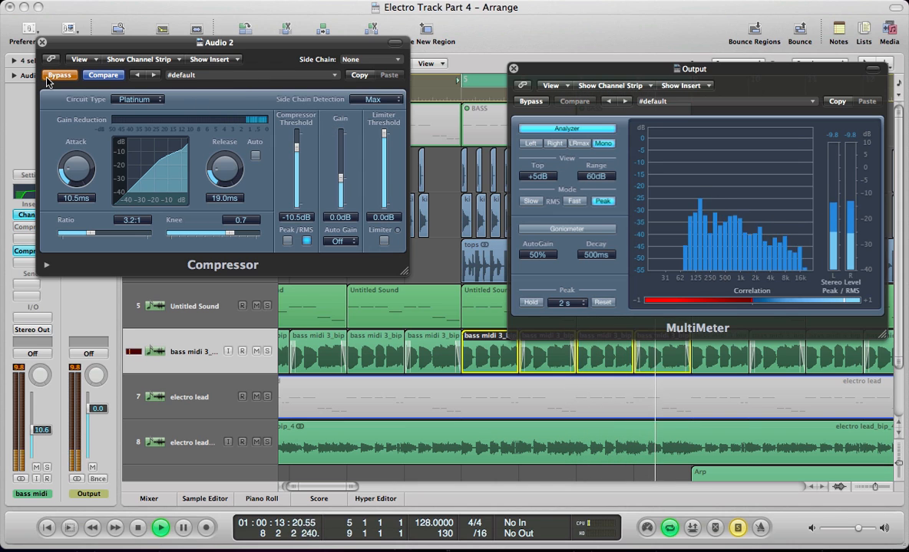
left_click(49, 78)
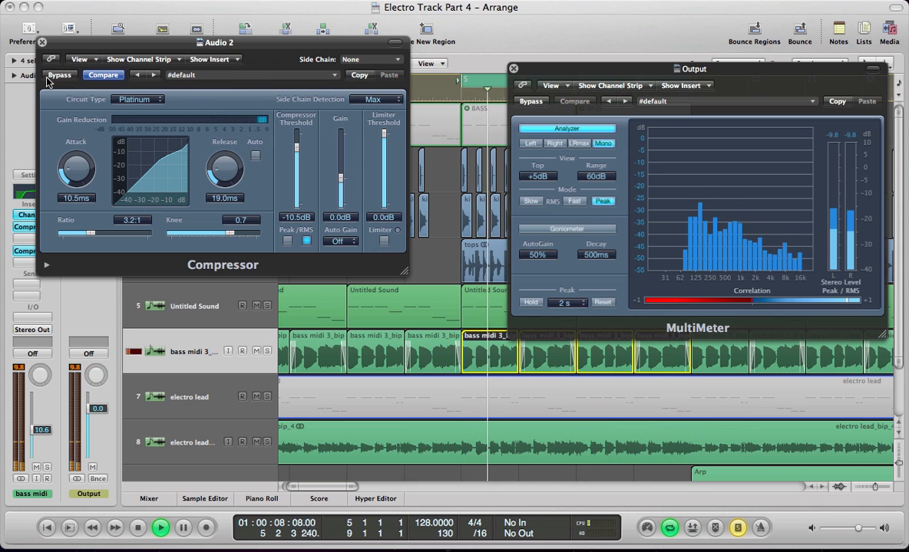
key("space")
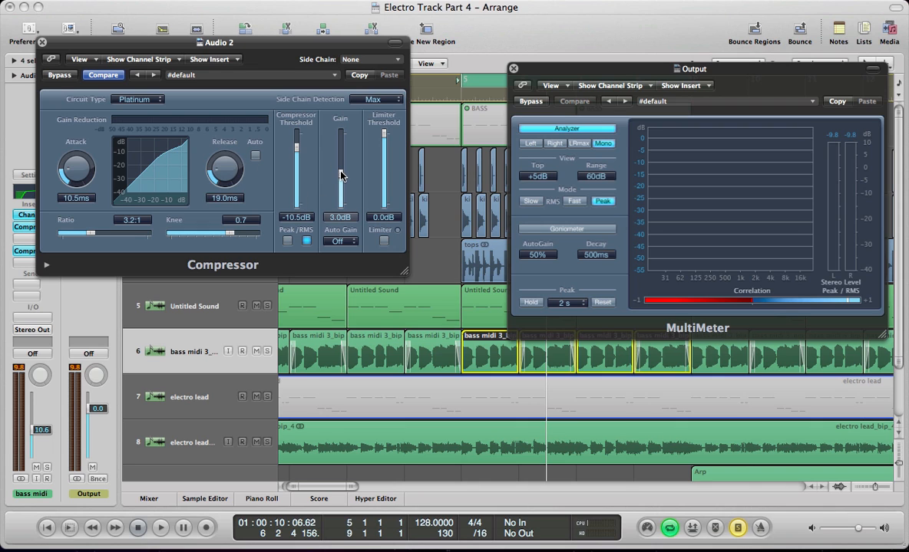
Set the Compressor's gain to 2.0 dB and compare it bypassed and active while playing the soloed bass.
left_click_drag(341, 178, 342, 176)
key("space")
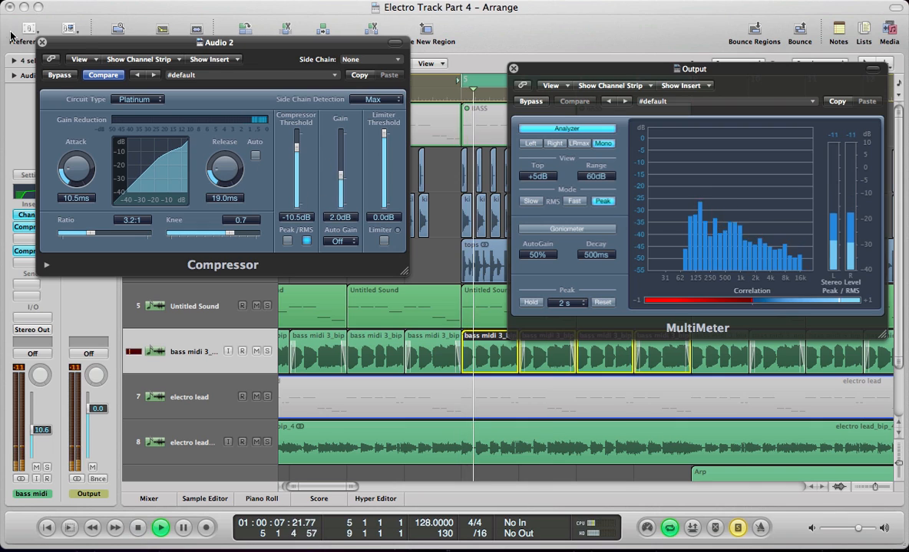
left_click(58, 76)
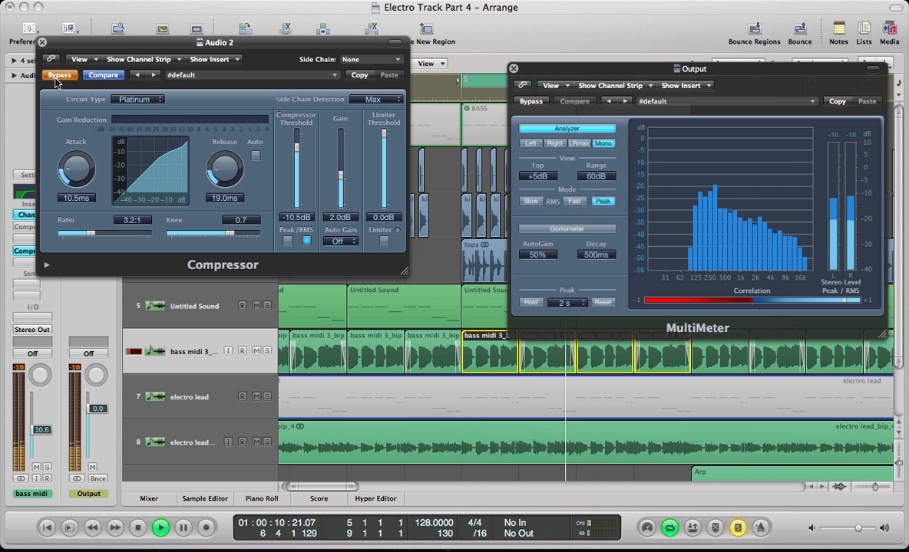
left_click(55, 79)
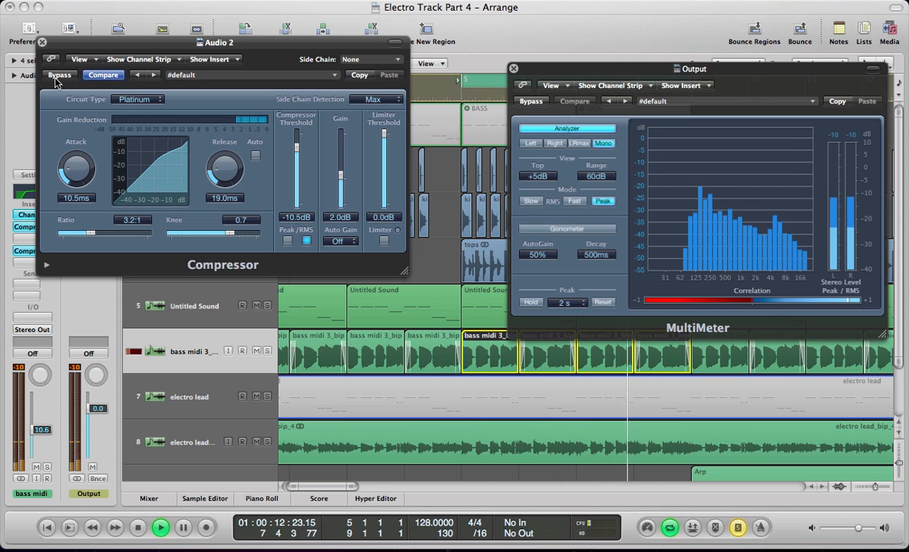
key("space")
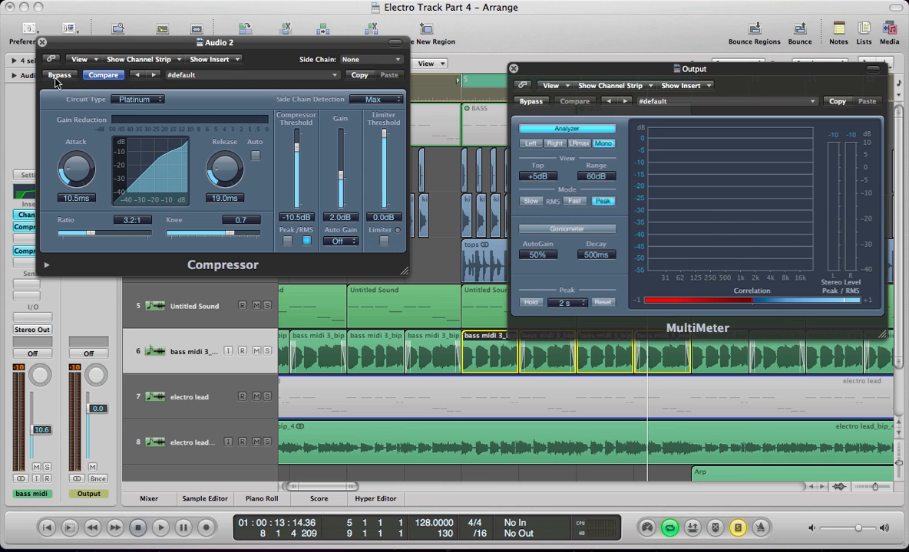
Play the full mix with the compressed bass unsoloed, close the Compressor window and stop playback.
key("space")
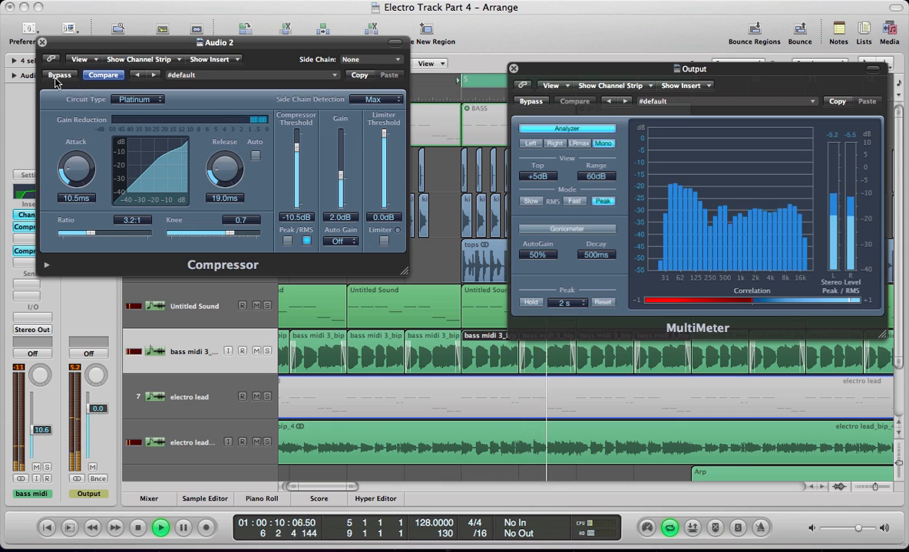
left_click(43, 42)
key("space")
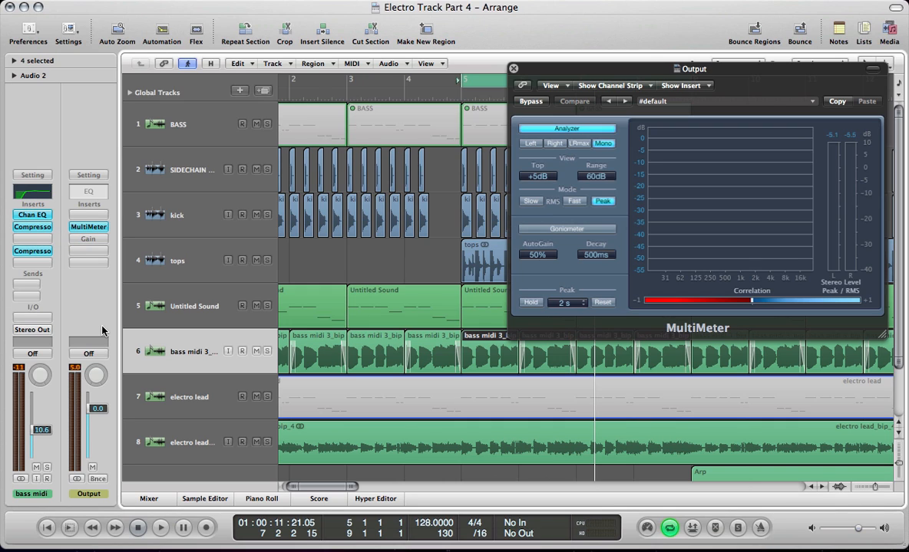
Insert the stereo FabFilter FF Saturn plug-in in the empty slot between the two Compressors on the bass midi track.
left_click(41, 240)
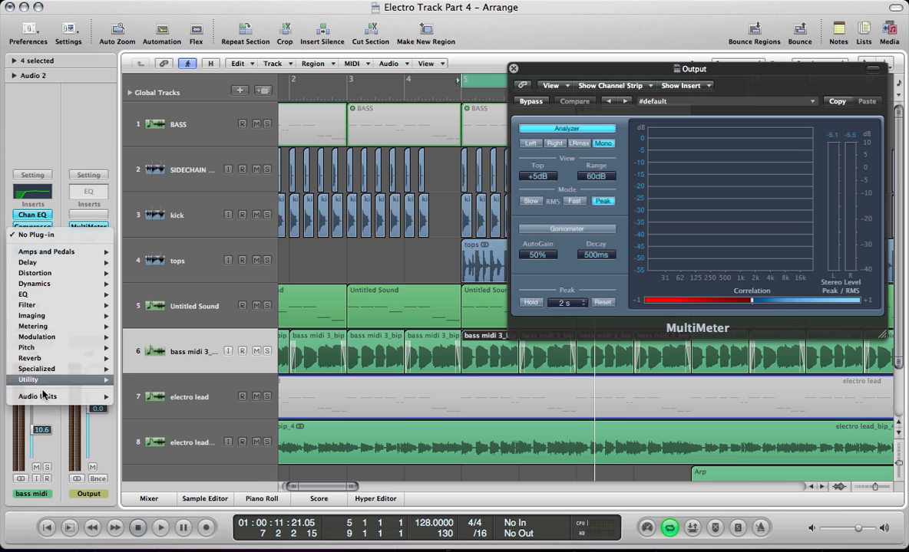
mouse_move(43, 397)
mouse_move(148, 400)
mouse_move(133, 296)
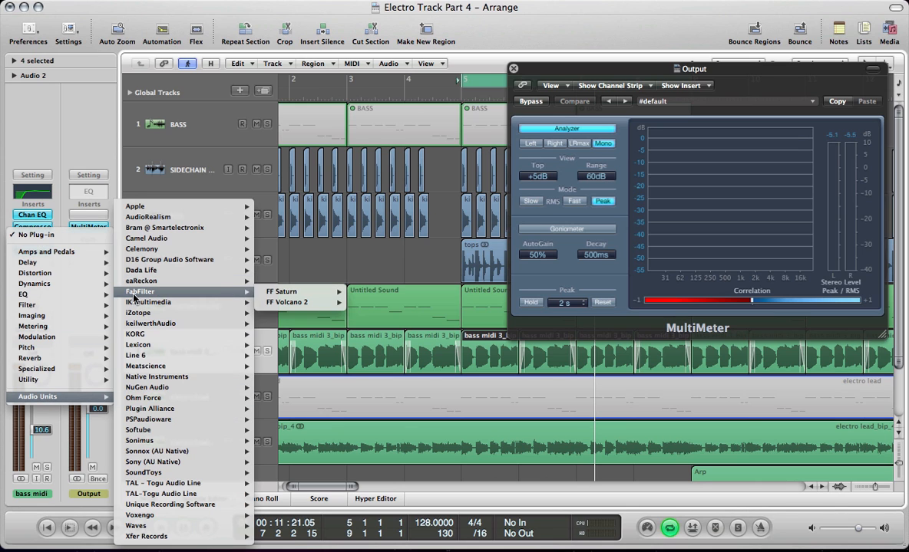
mouse_move(292, 291)
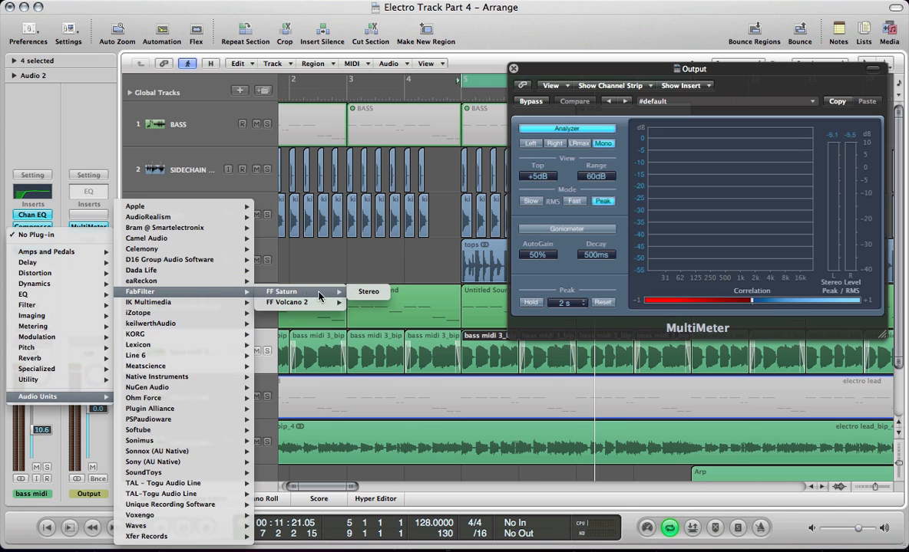
left_click(367, 292)
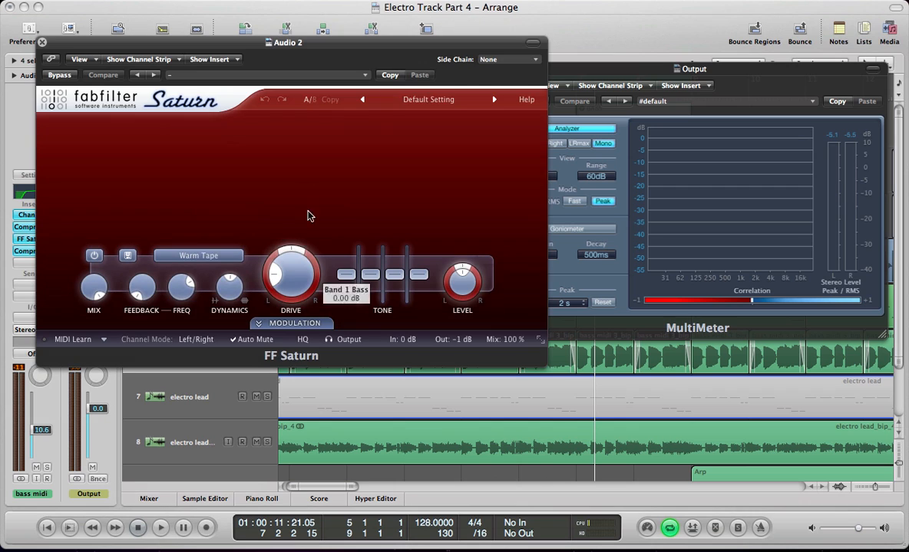
Load the Saturation preset Basic Saturator O in FF Saturn.
left_click(427, 101)
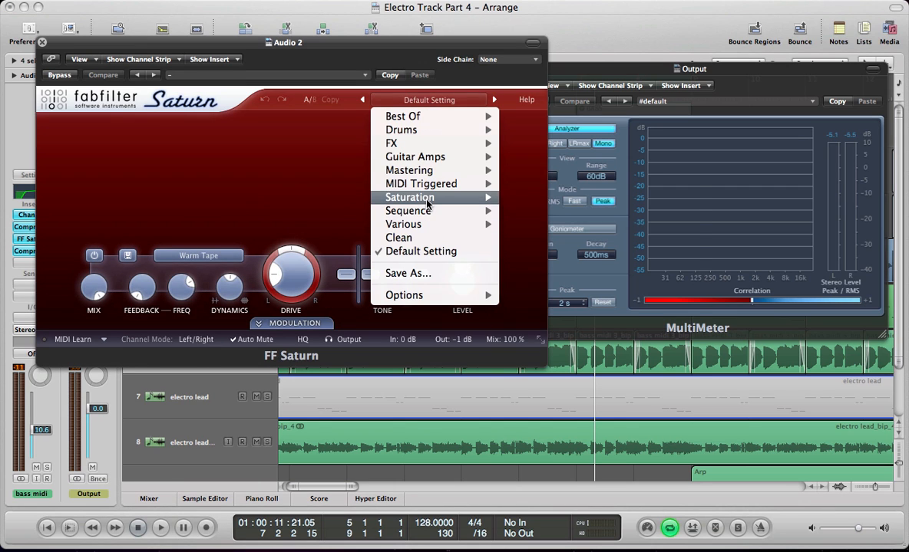
mouse_move(460, 197)
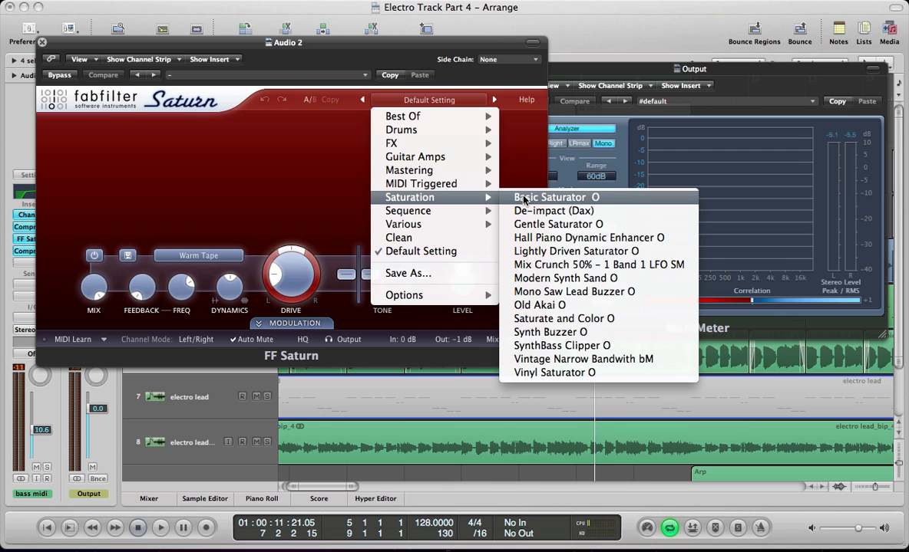
left_click(524, 200)
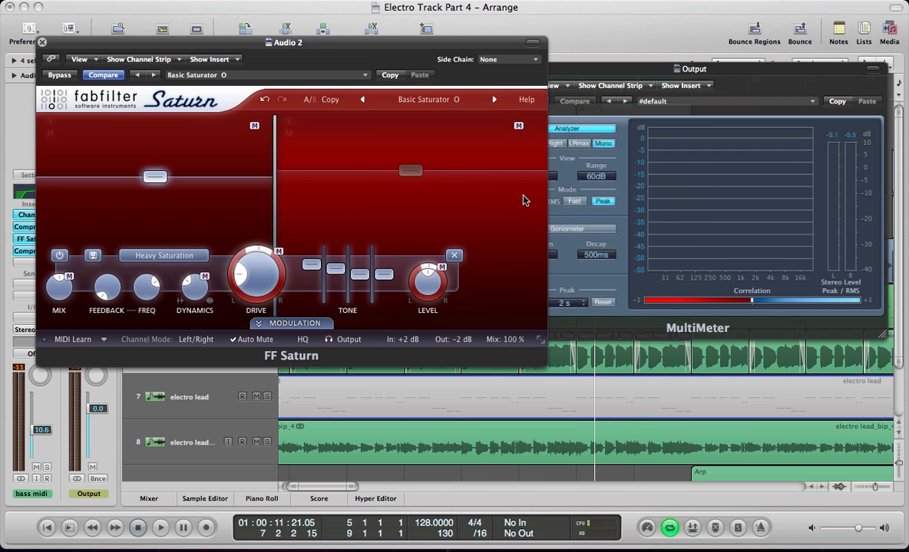
Play the bass soloed and compare FF Saturn bypassed and active.
key("space")
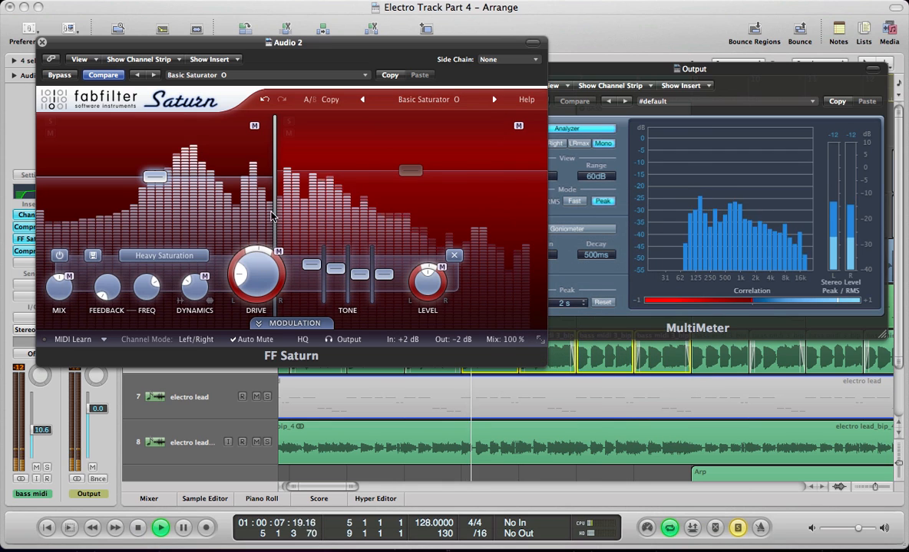
left_click(57, 75)
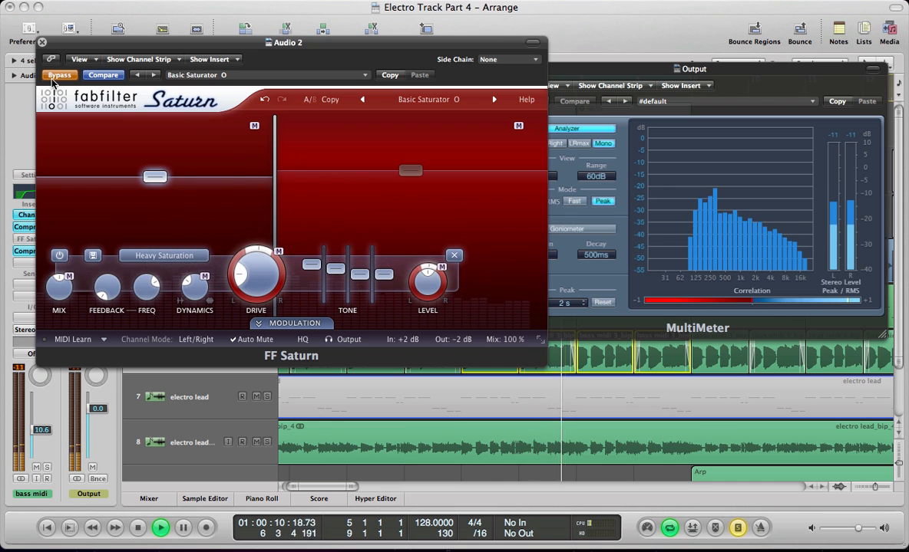
left_click(52, 77)
key("space")
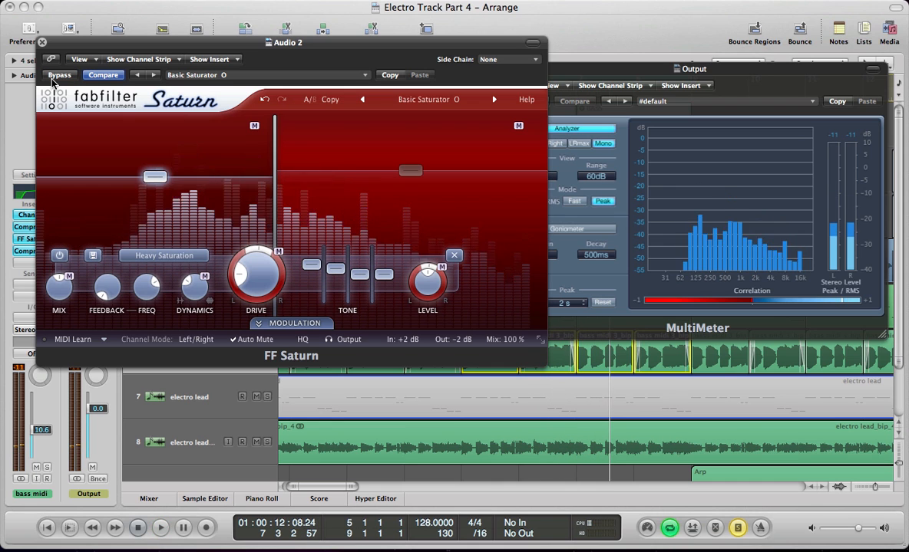
Play the full mix with the saturated bass, stop playback and close the FF Saturn window.
key("space")
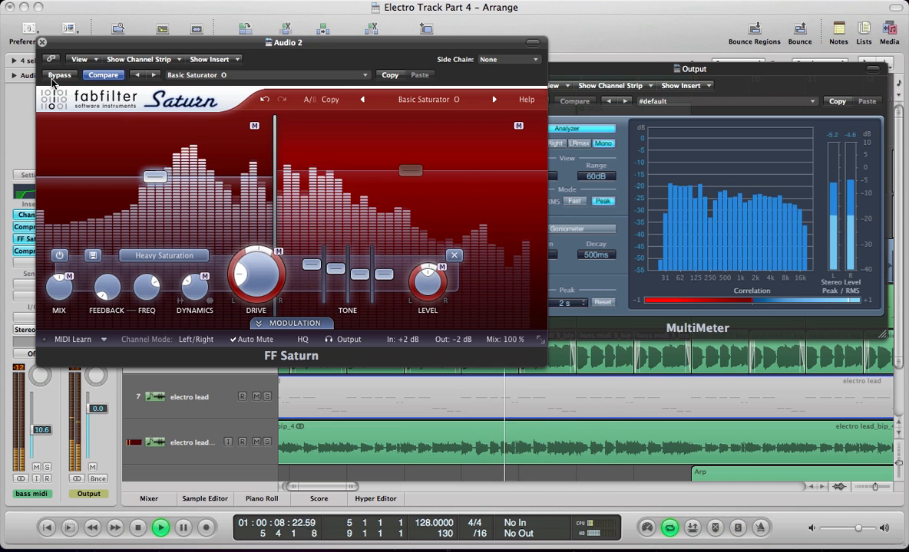
key("space")
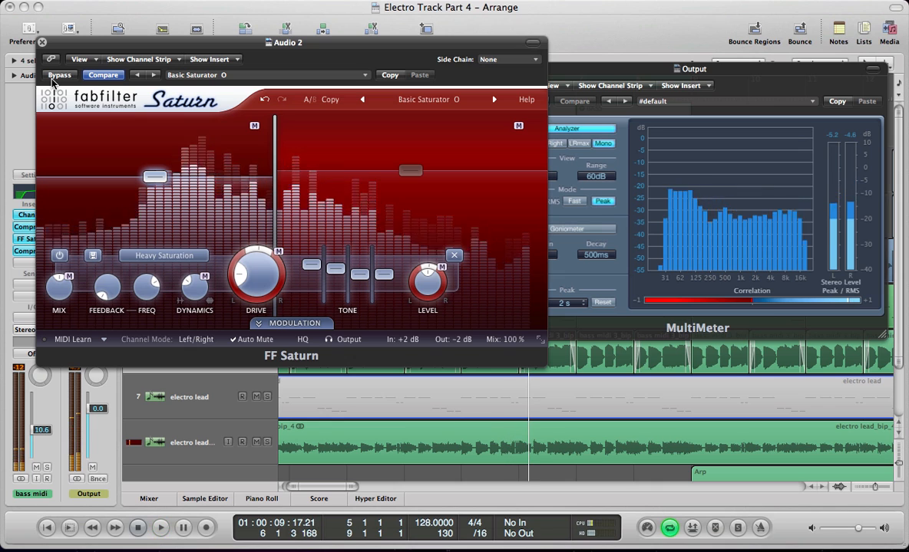
key("space")
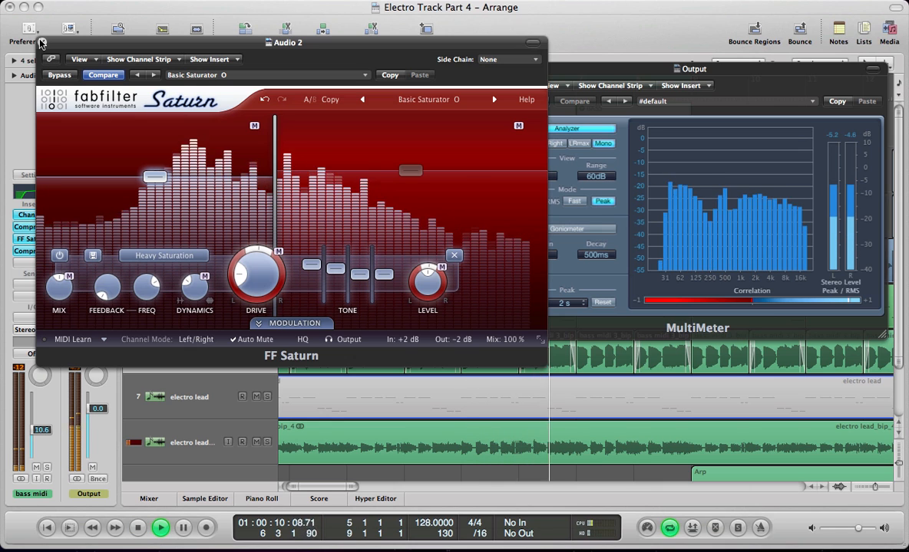
key("space")
left_click(43, 43)
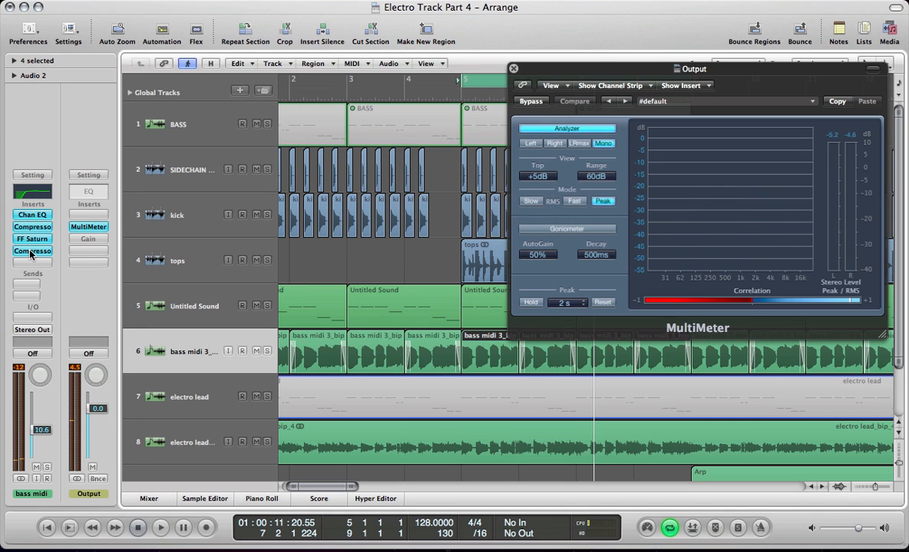
Move the bass track's last Compressor down one insert slot to free a slot below FF Saturn, and bypass FF Saturn.
left_click(30, 256)
left_click(30, 251)
left_click_drag(28, 252, 28, 266)
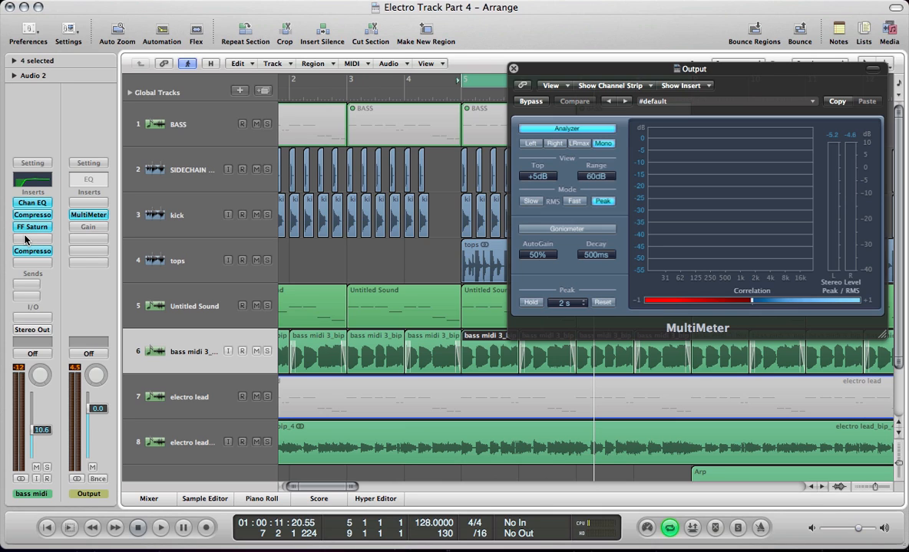
left_click(30, 229, "alt")
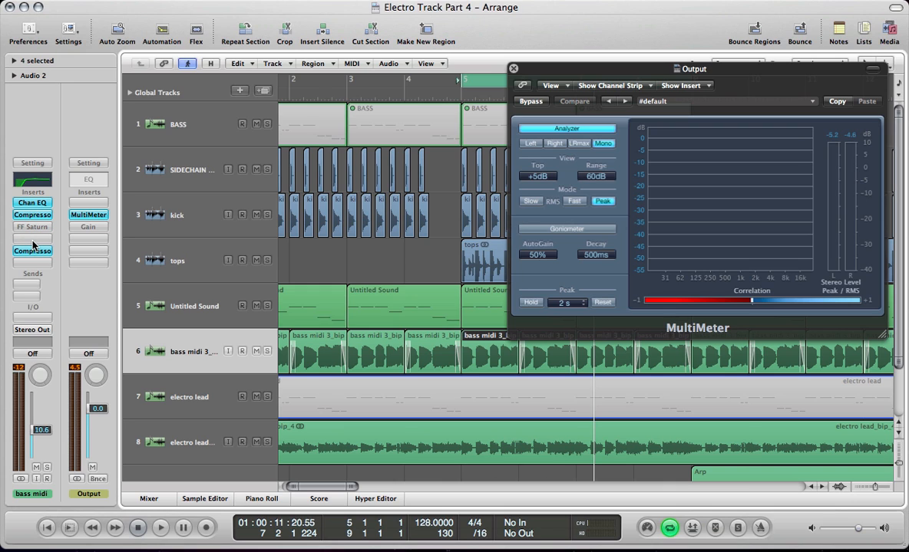
Insert a stereo Distortion II in the empty slot below FF Saturn on the bass midi track.
left_click(41, 241)
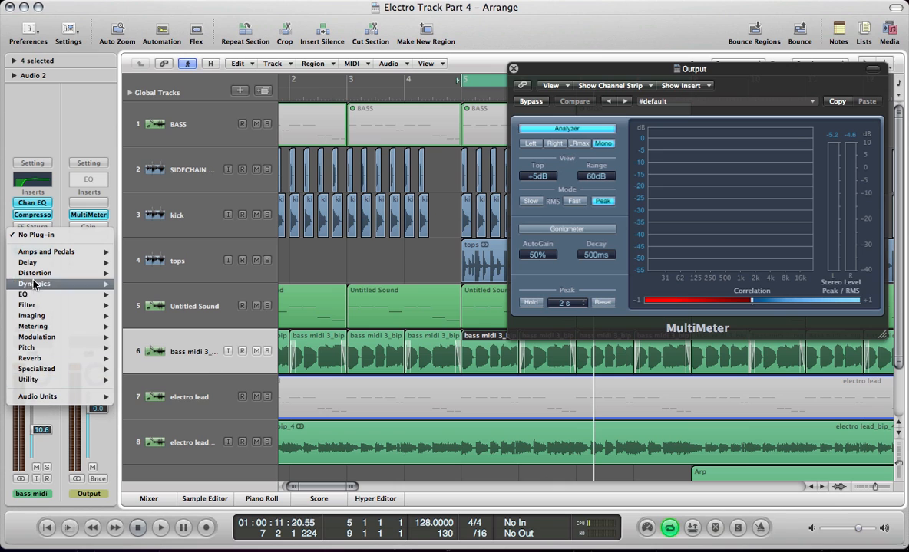
mouse_move(46, 273)
mouse_move(164, 299)
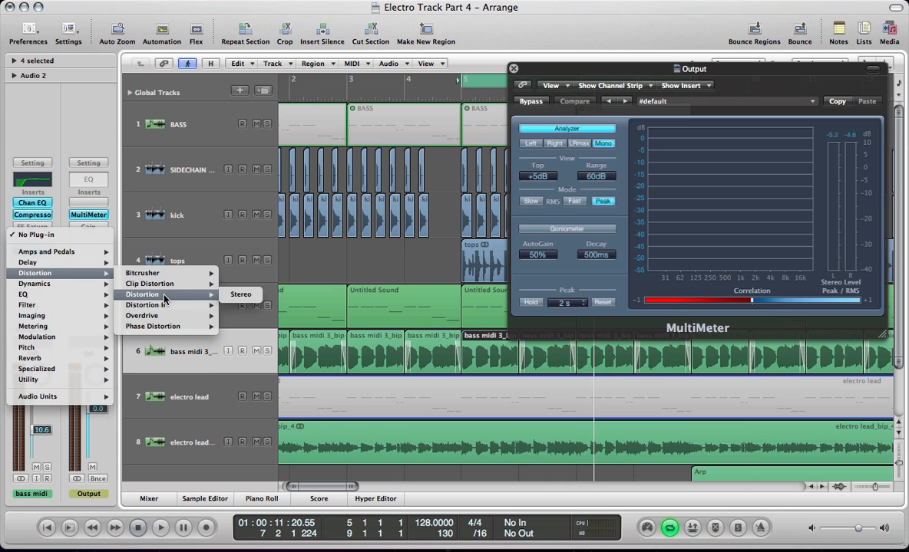
mouse_move(206, 310)
left_click(241, 306)
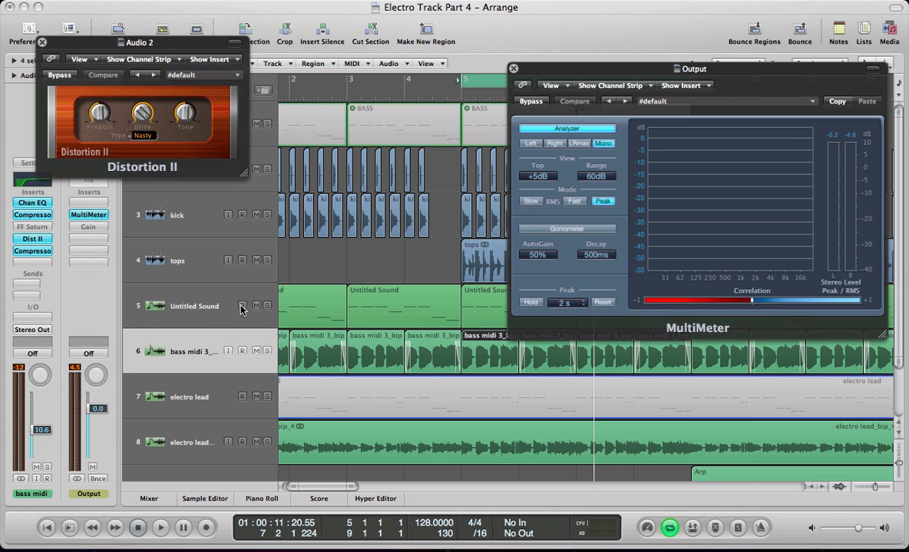
Play the bass soloed, compare Distortion II bypassed and active, and stop playback.
key("s")
key("space")
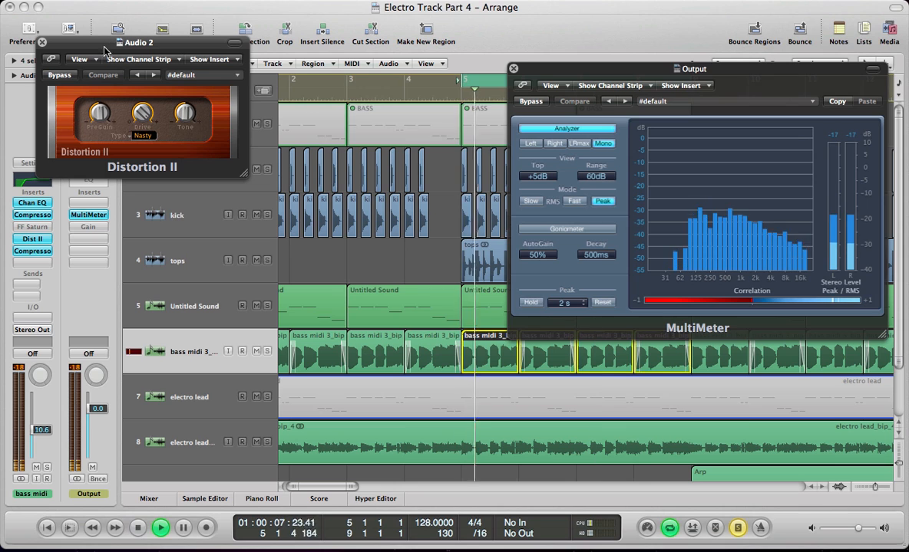
left_click(60, 75)
left_click(60, 75)
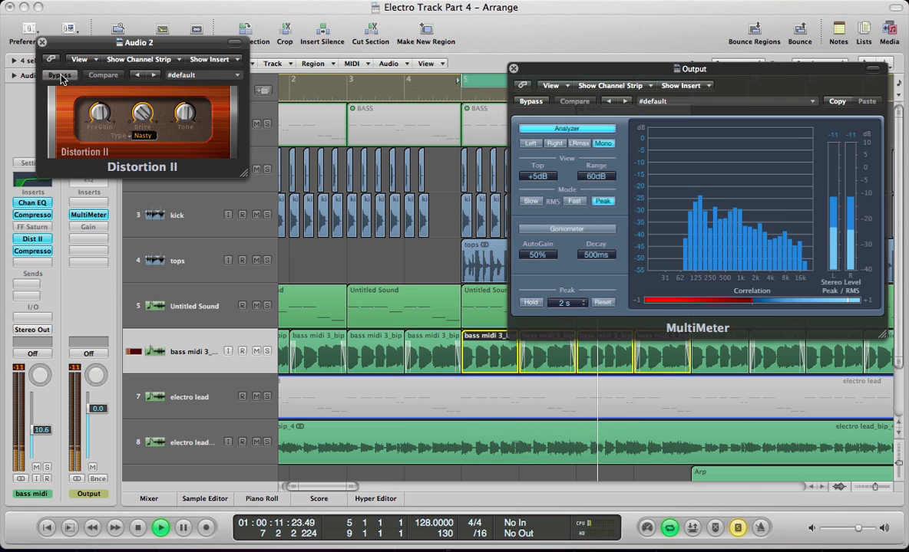
key("space")
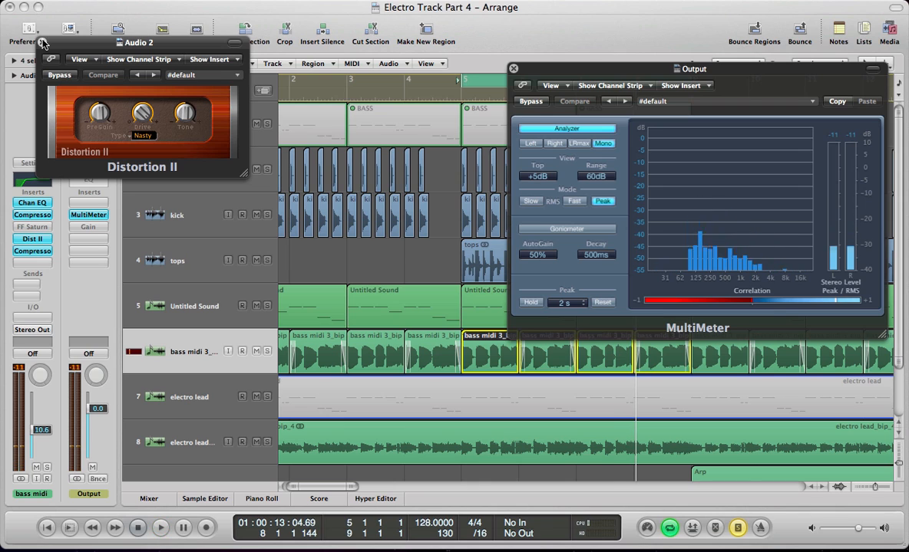
Close the Distortion II window, bypass Distortion II and re-enable FF Saturn on the bass midi track.
left_click(42, 42)
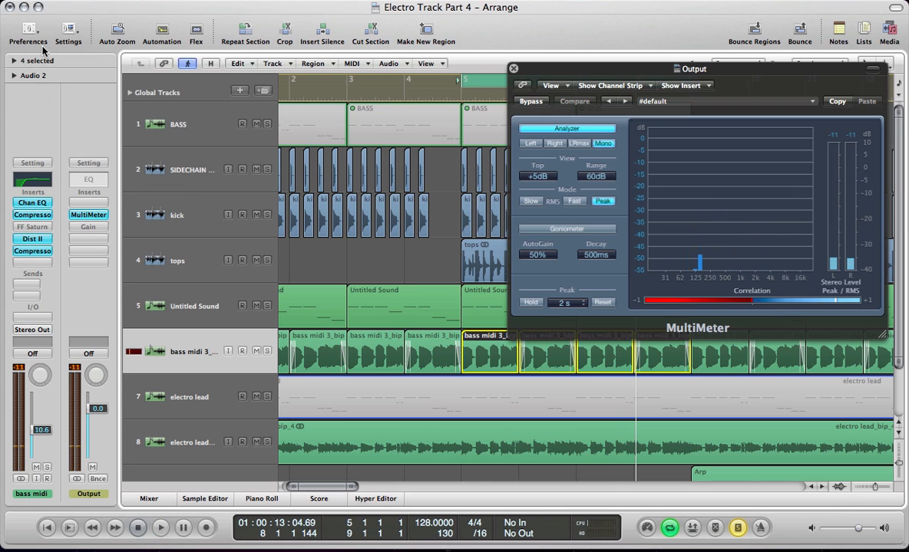
left_click(32, 239, "alt")
left_click(31, 229, "alt")
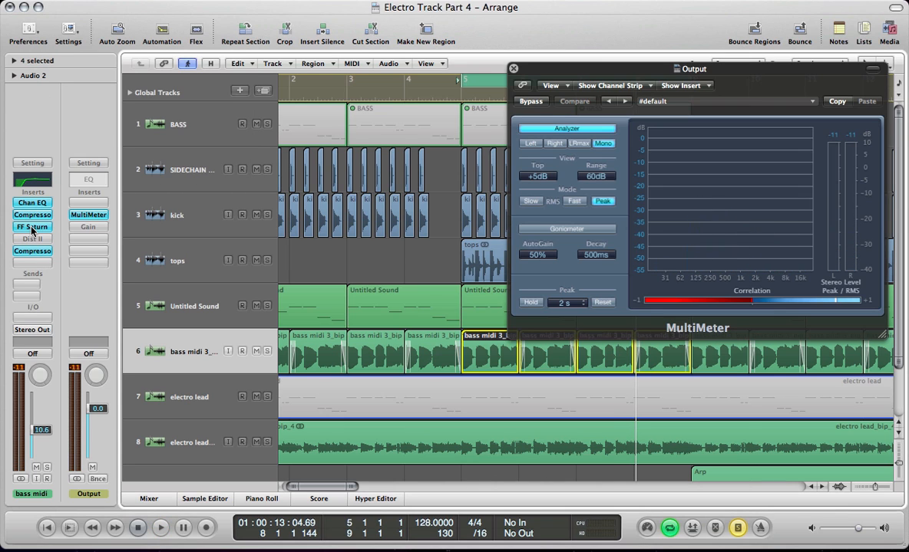
Play the full mix with FF Saturn active, close the MultiMeter window and stop playback.
key("space")
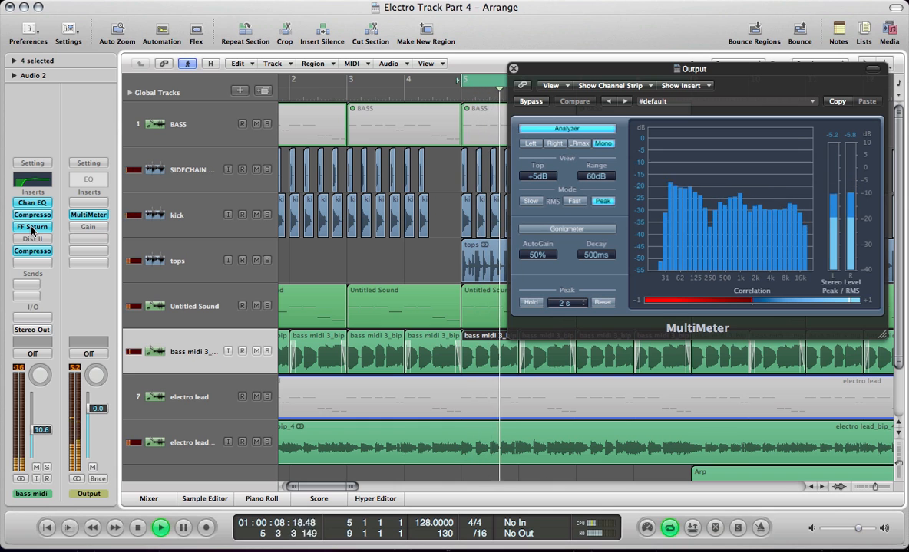
left_click(513, 69)
key("space")
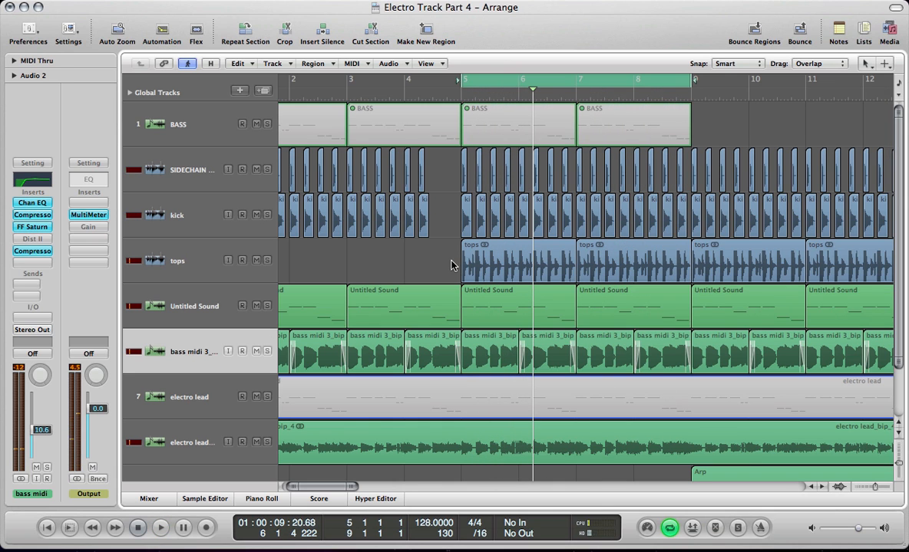
Turn off cycle mode and play the whole arrangement from bar 1 to the start of the Arp region at bar 9.
left_click(451, 261)
key("ctrl+Left")
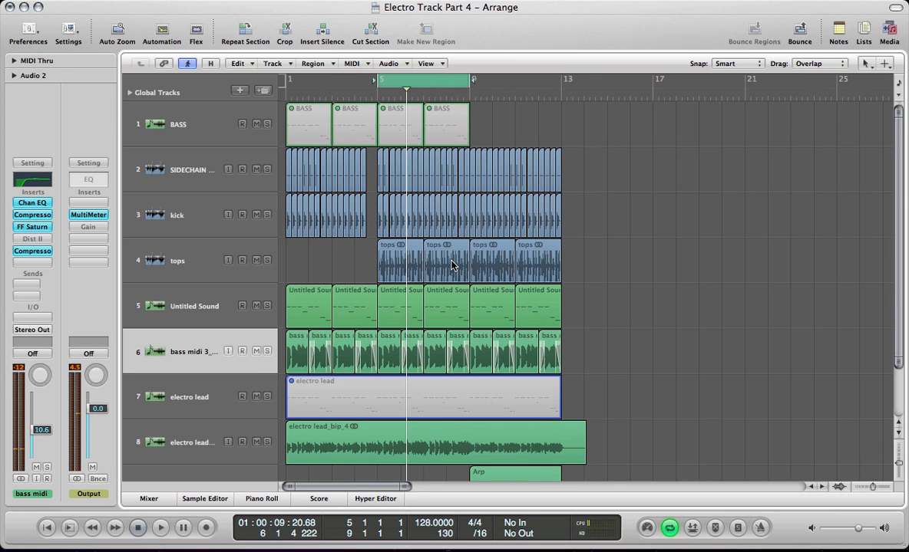
left_click(394, 81)
key("Return")
key("space")
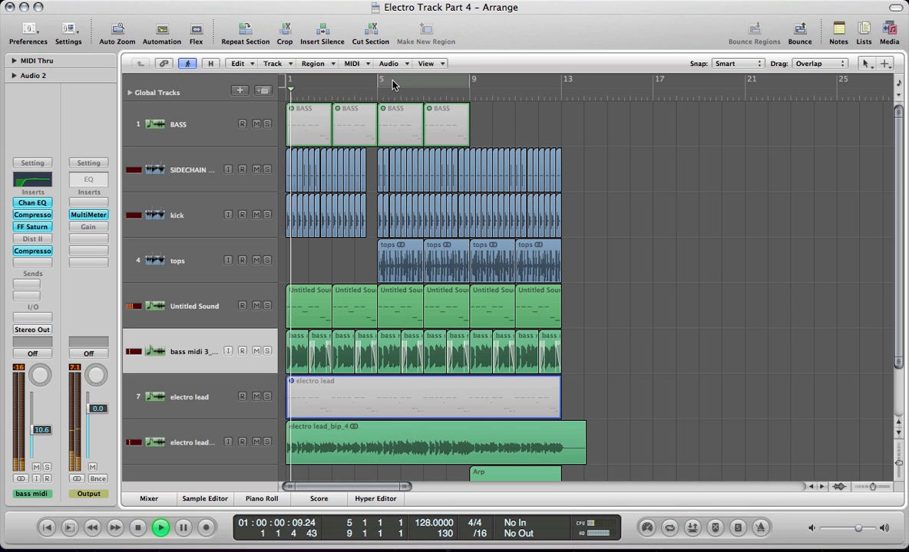
key("ctrl+Up")
key("ctrl+Up")
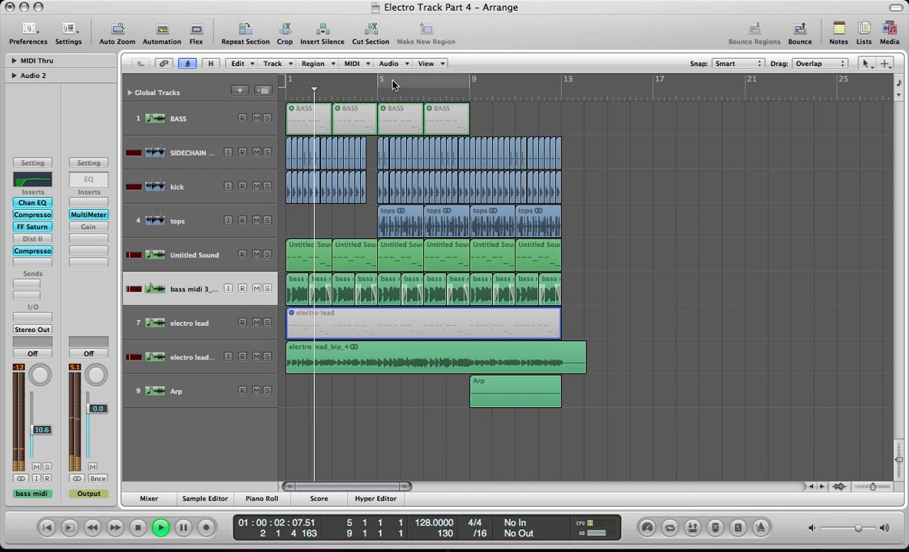
key("v")
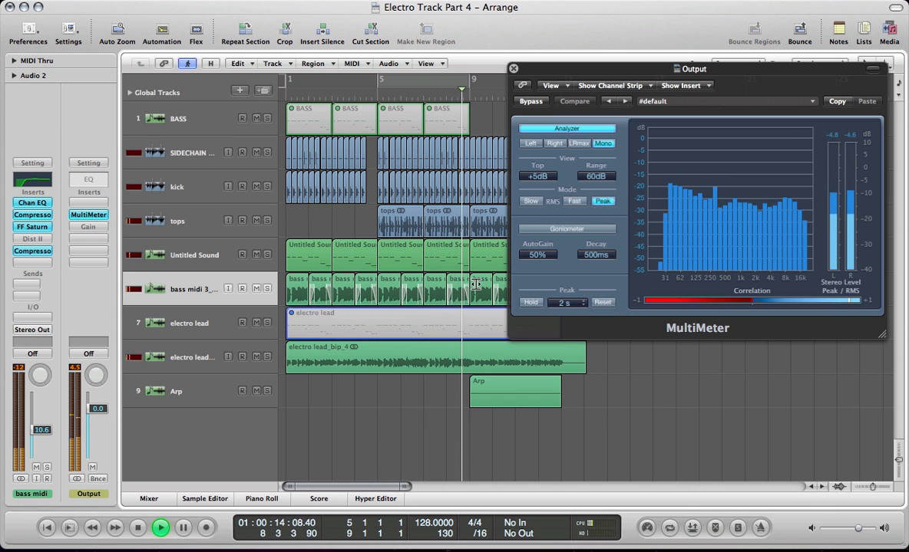
key("space")
Hide the plug-in windows, set the cycle range to bars 9 to 13, and select and solo the Arp track's region.
left_click(480, 384)
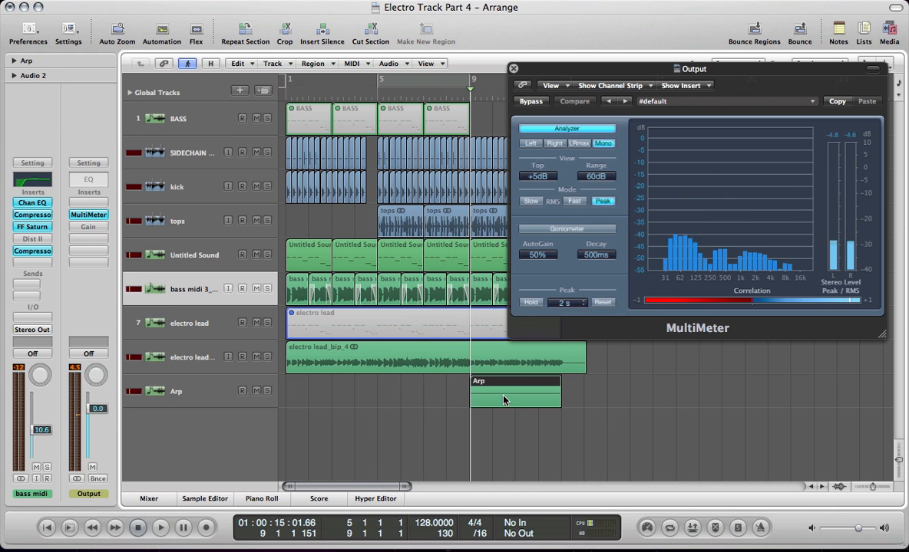
key("v")
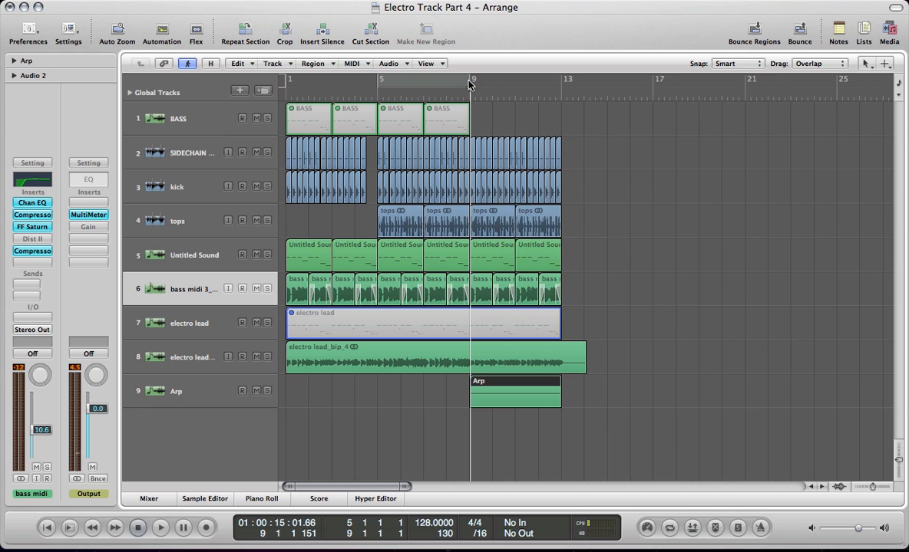
left_click_drag(470, 84, 561, 85)
left_click(176, 390)
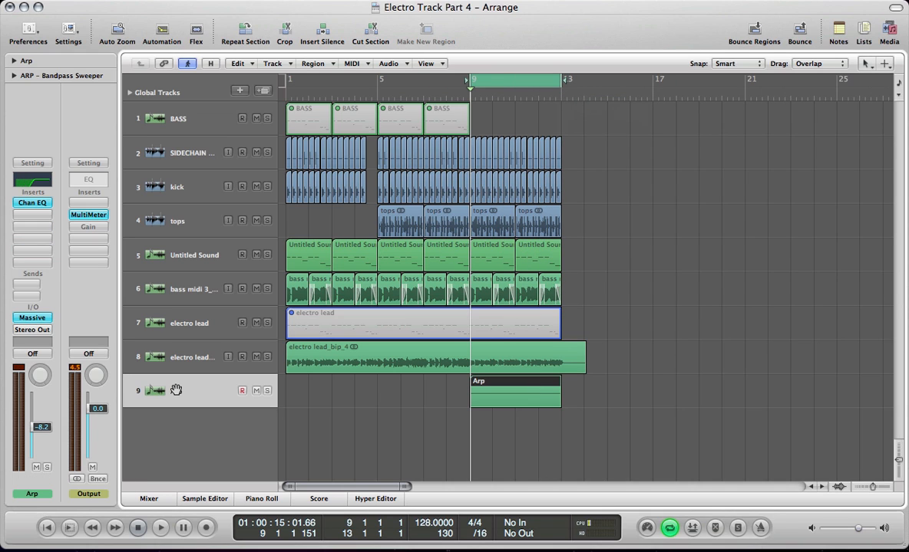
key("ctrl+s")
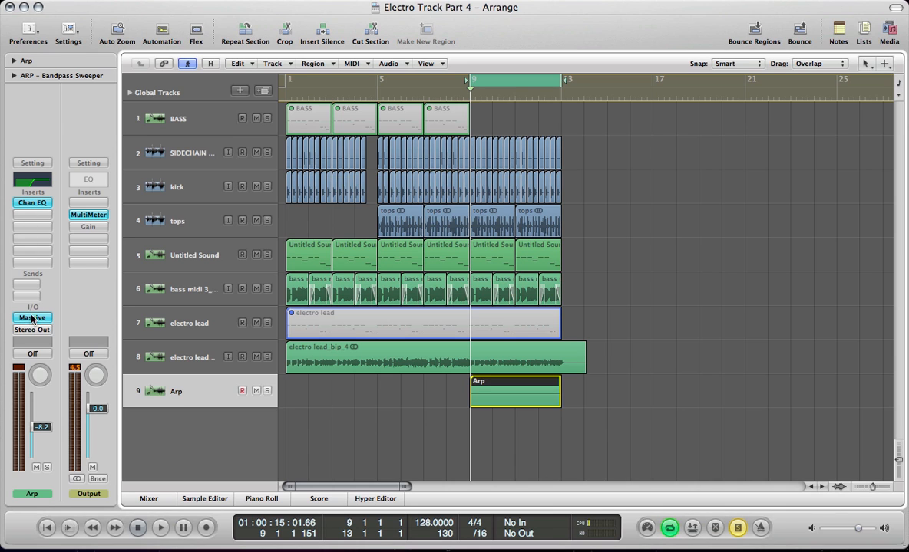
Open the Arp track's Channel EQ and Massive synth, and reposition Massive so its whole interface fits on screen.
left_click(35, 204)
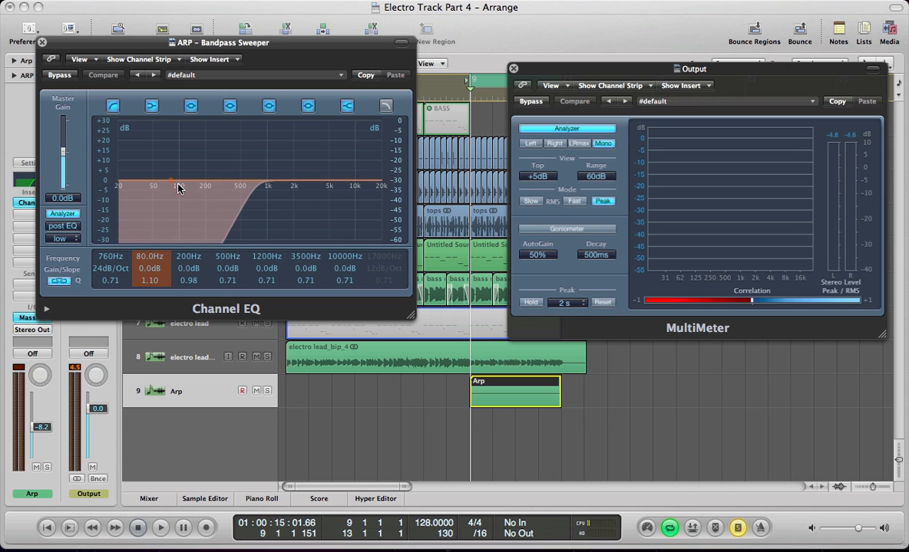
left_click(26, 318)
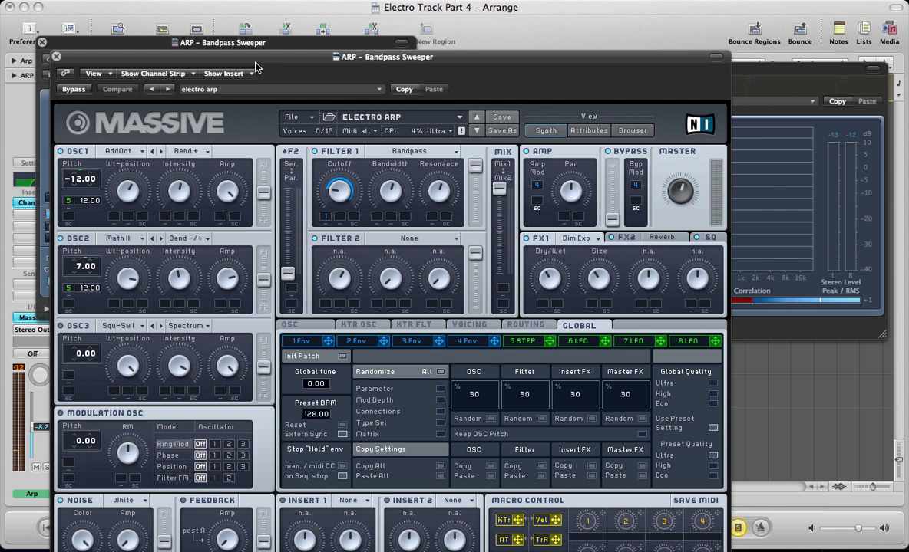
left_click_drag(304, 64, 362, 15)
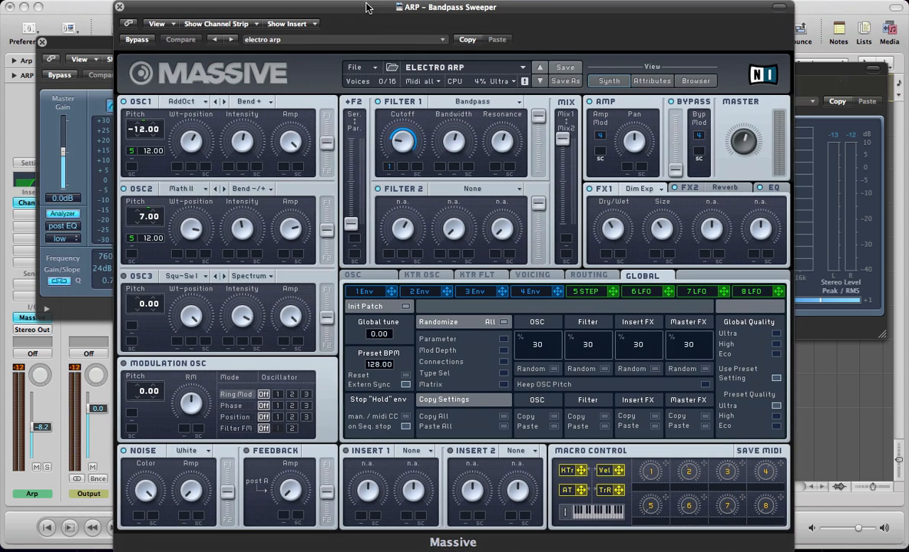
Examine the wavetable choices and settings of OSC1 and OSC2 in Massive, keeping the current wavetables.
left_click(176, 101)
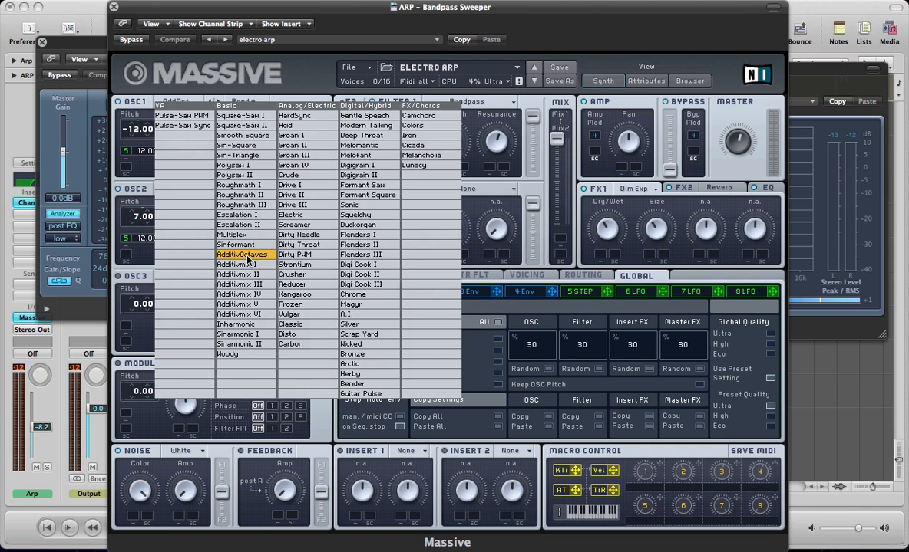
left_click(135, 110)
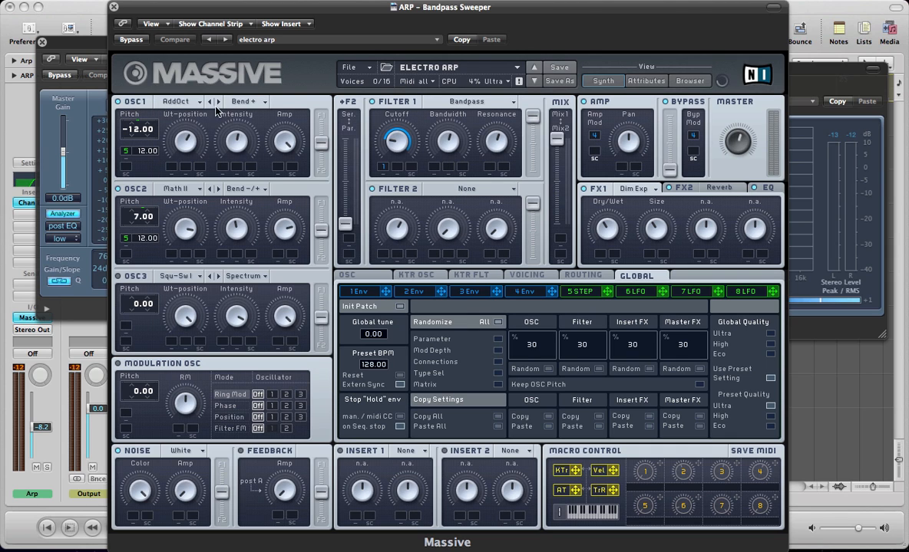
left_click_drag(182, 132, 213, 142)
left_click(165, 188)
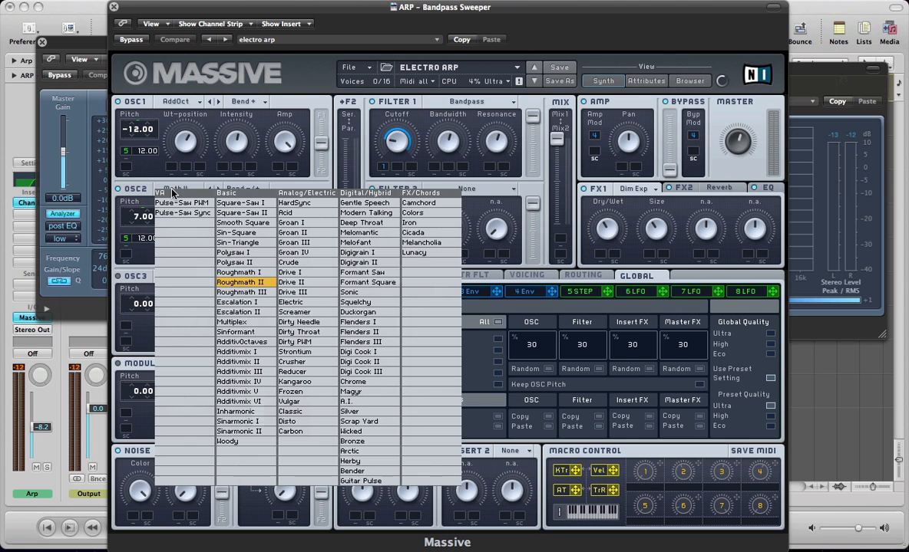
left_click(140, 258)
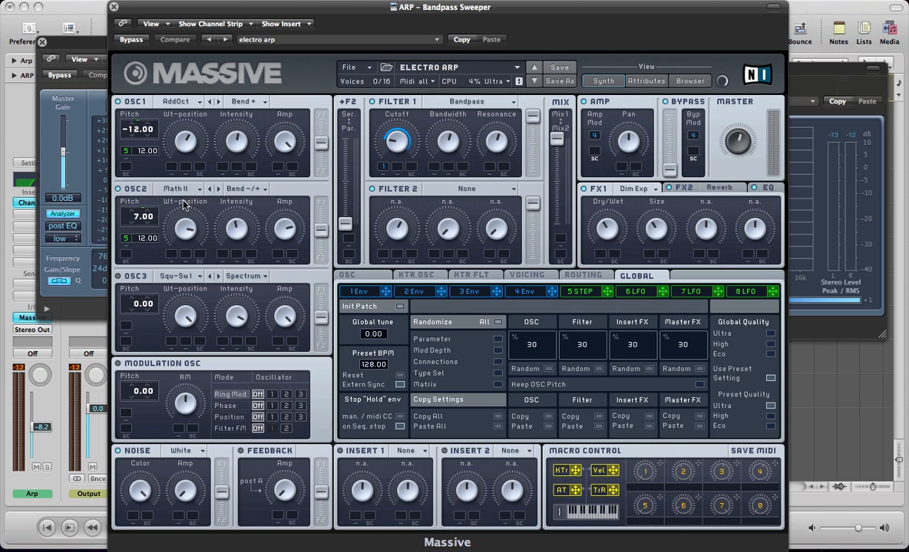
Examine OSC2's bend mode and knobs, and audition its pitch at 0.00 before restoring 7.00.
left_click(245, 189)
left_click(247, 189)
left_click(244, 189)
left_click_drag(188, 230, 182, 229)
left_click_drag(285, 239, 286, 236)
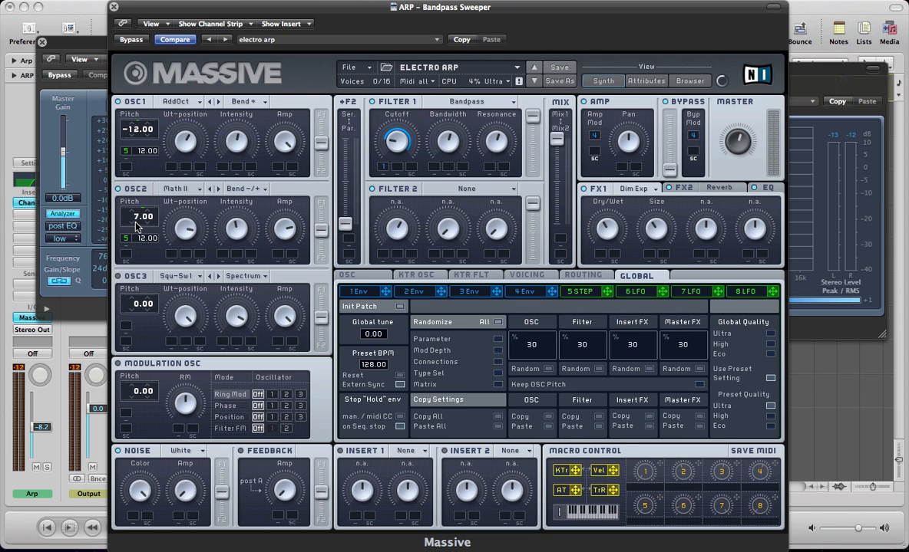
double_click(136, 225)
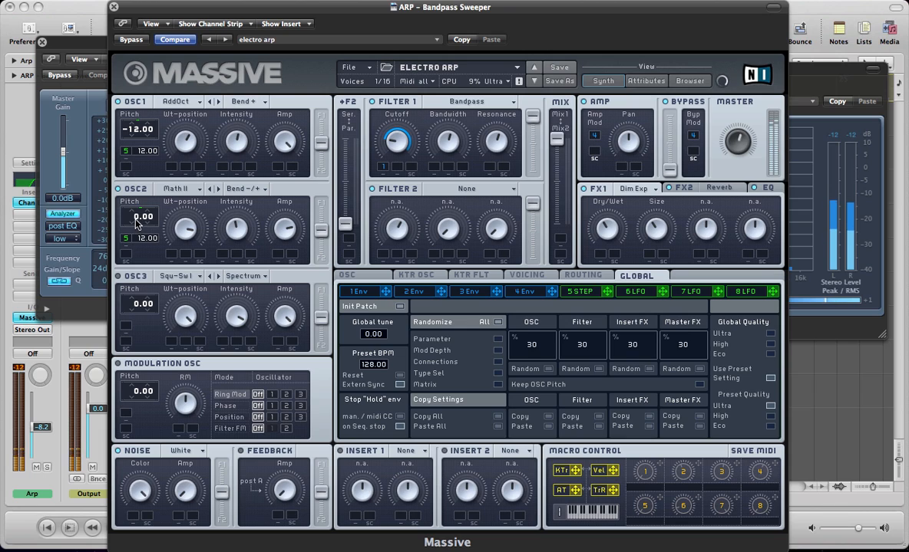
mouse_move(136, 223)
left_mouse_down()
mouse_move(128, 206)
mouse_move(148, 213)
left_mouse_up()
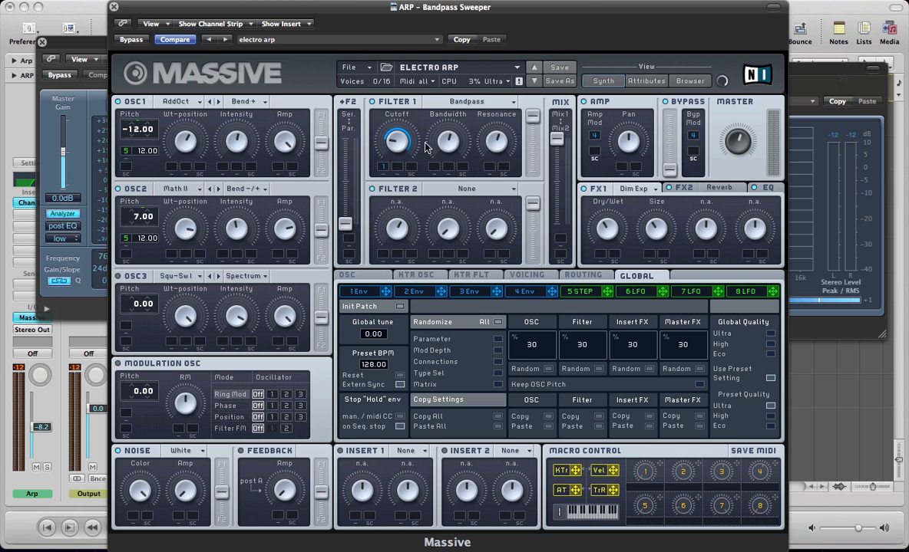
Examine the 1 Env and 4 Env envelopes and the Reverb and EQ settings, playing the arp to hear the filter sweep.
left_click(357, 293)
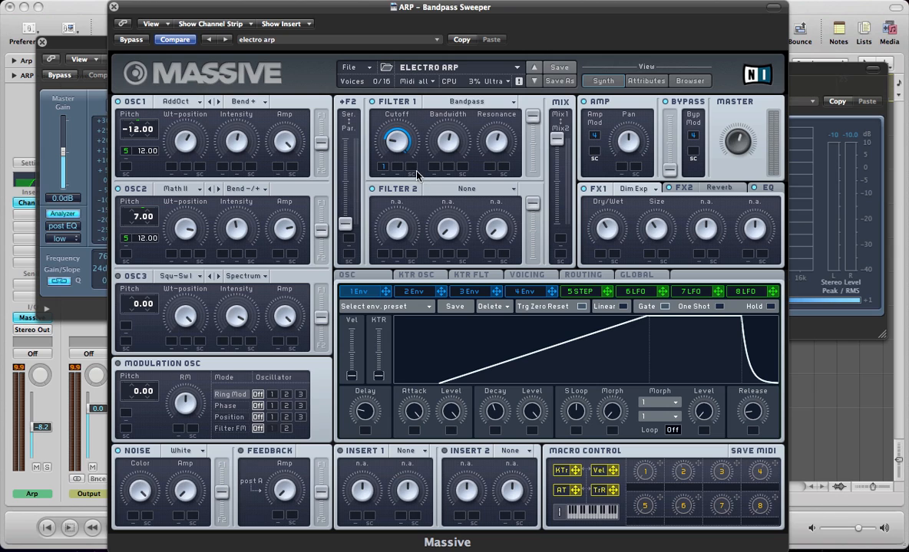
key("space")
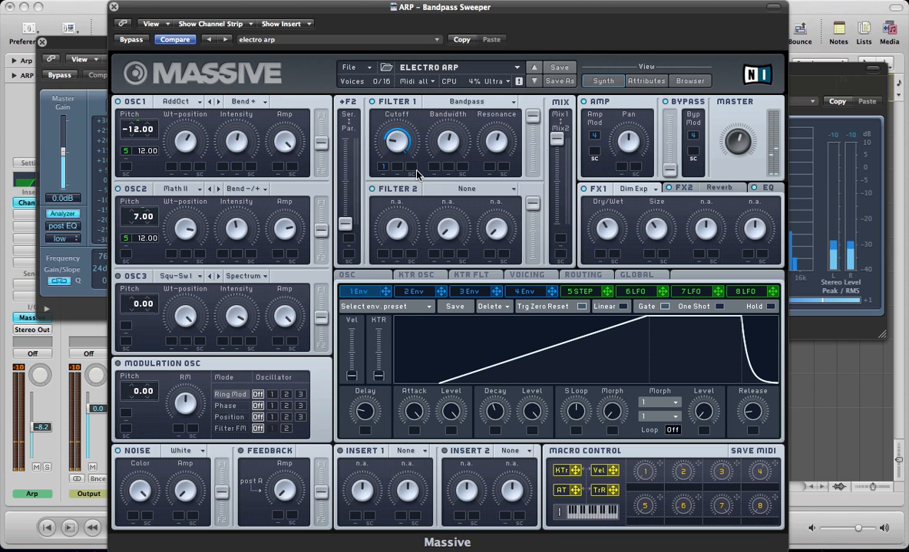
left_click(524, 291)
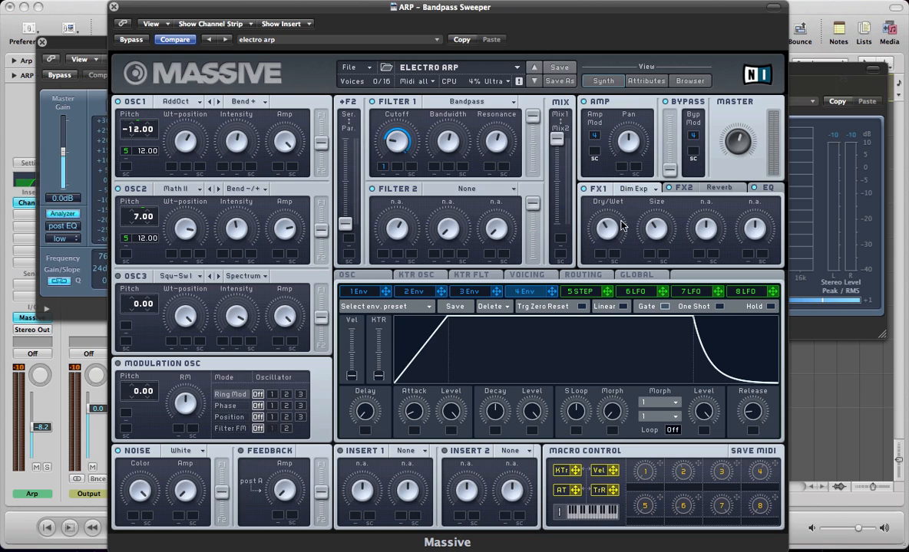
left_click(717, 188)
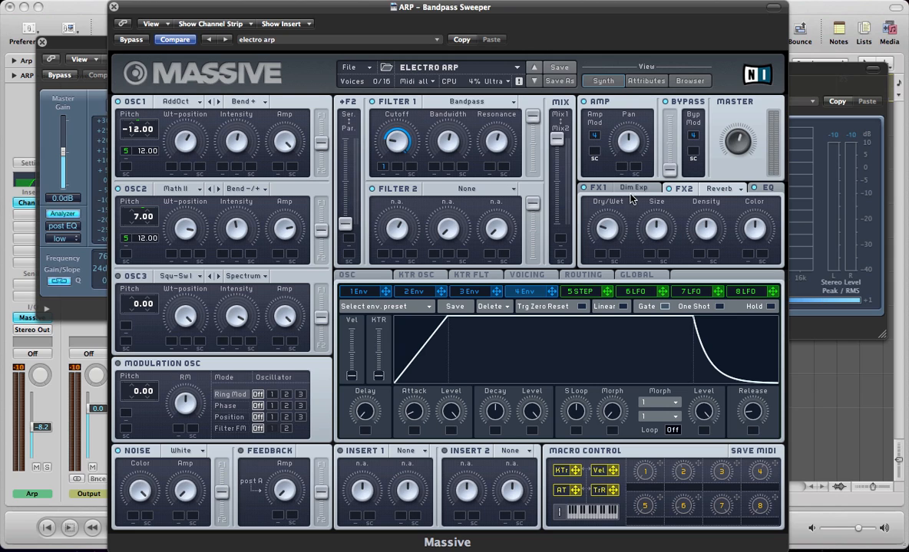
left_click(765, 191)
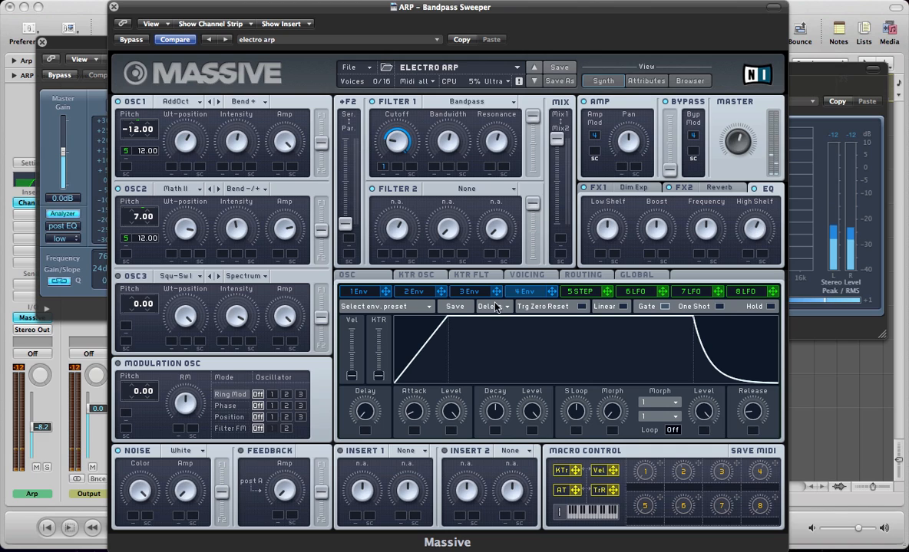
Examine the 5 STEP stepper pattern and its assignment to OSC1's pitch, and hide the plug-in windows.
left_click(579, 291)
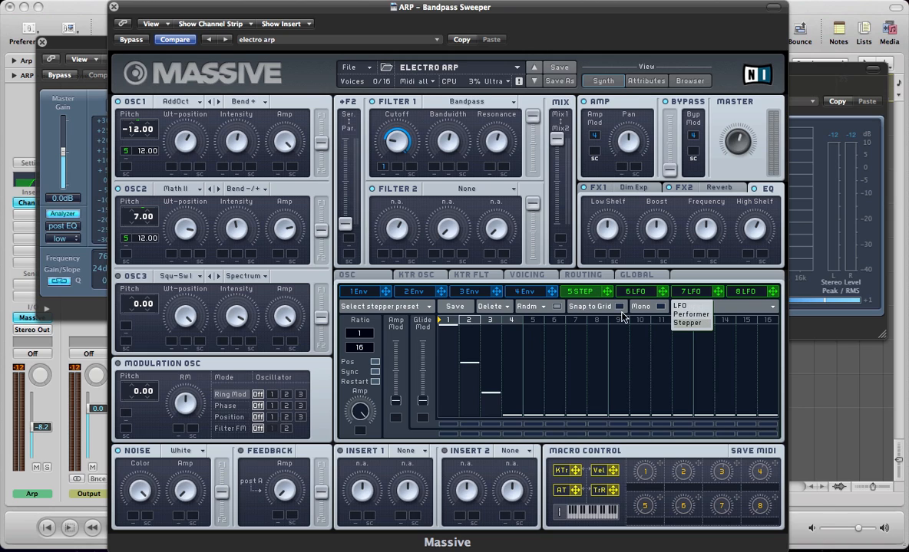
left_click_drag(604, 296, 125, 154)
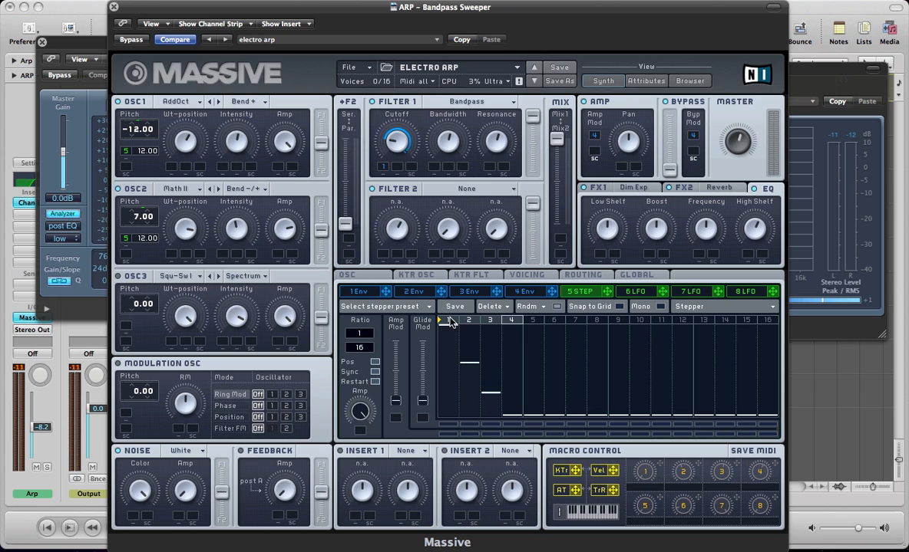
left_click_drag(471, 365, 495, 399)
key("v")
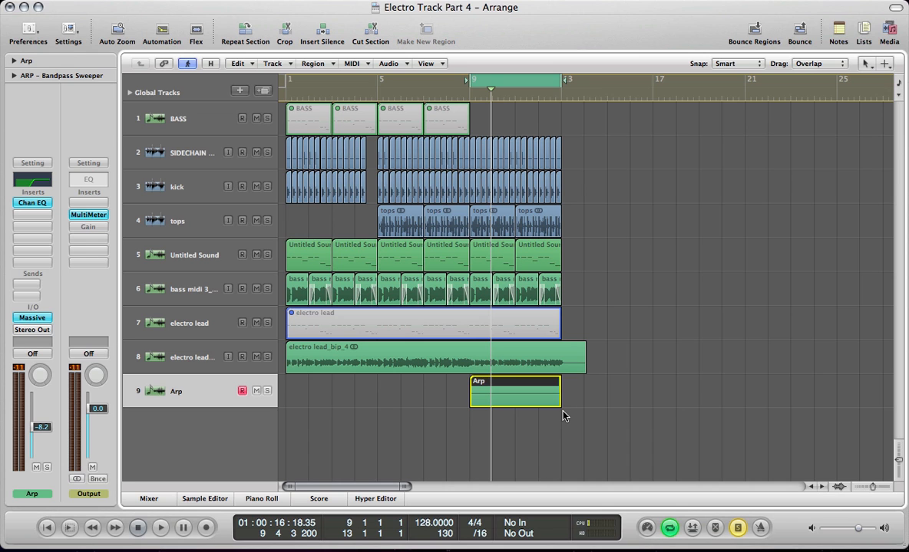
Open the Untitled Sound region at bar 9 in the Piano Roll, check its second note's pitch and close the editor.
left_click(480, 252)
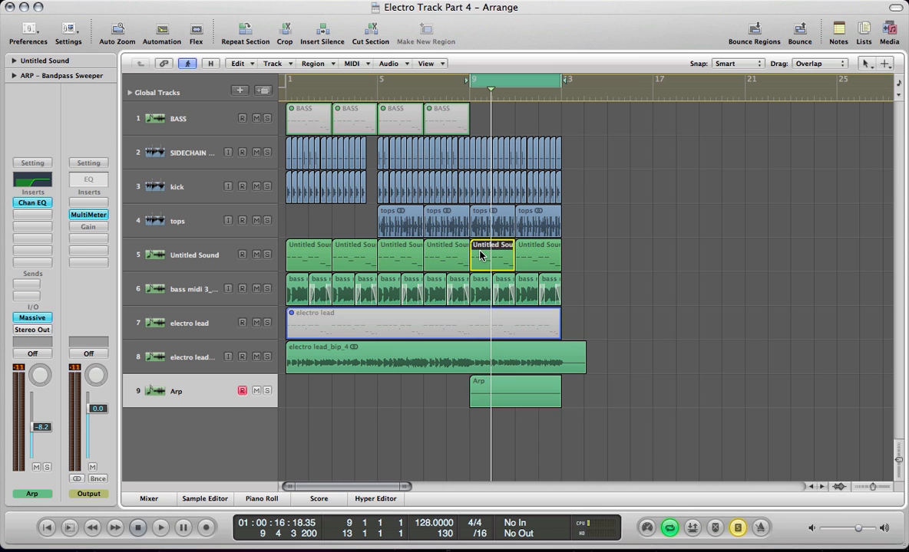
double_click(480, 255)
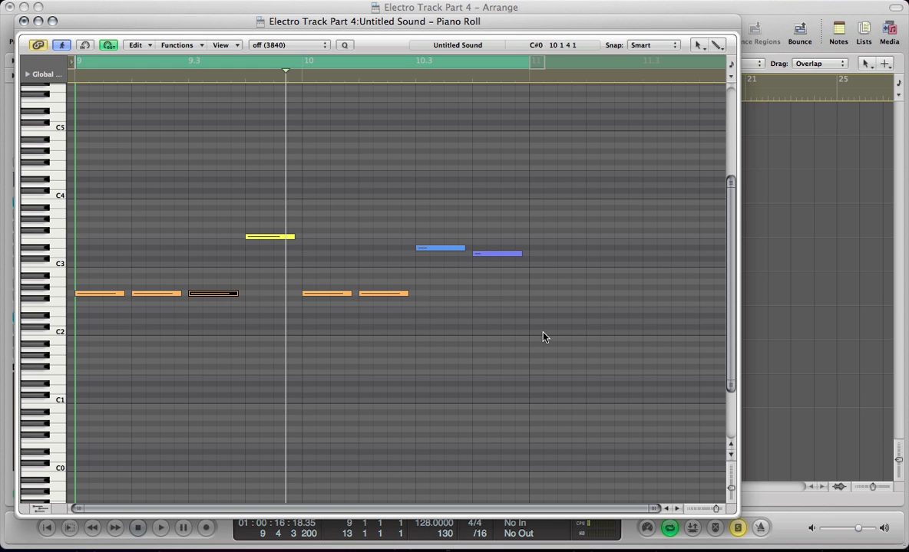
left_click(158, 293)
left_click(158, 294)
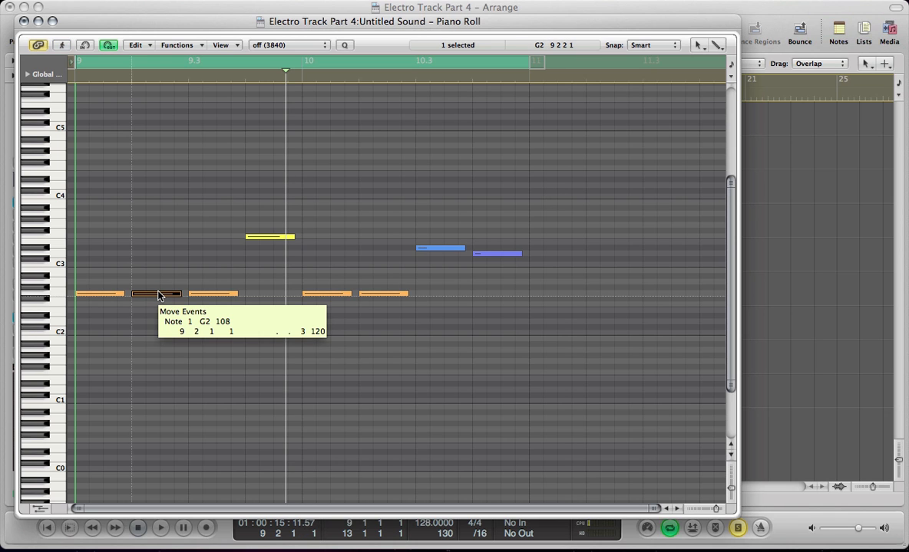
key("super+w")
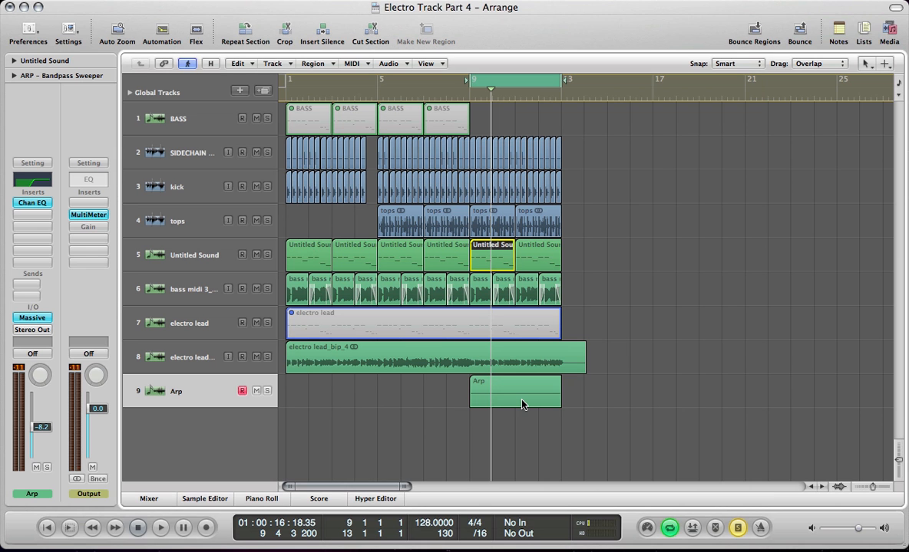
Open the Arp region in the Piano Roll to examine its held note.
left_click(510, 403)
double_click(507, 398)
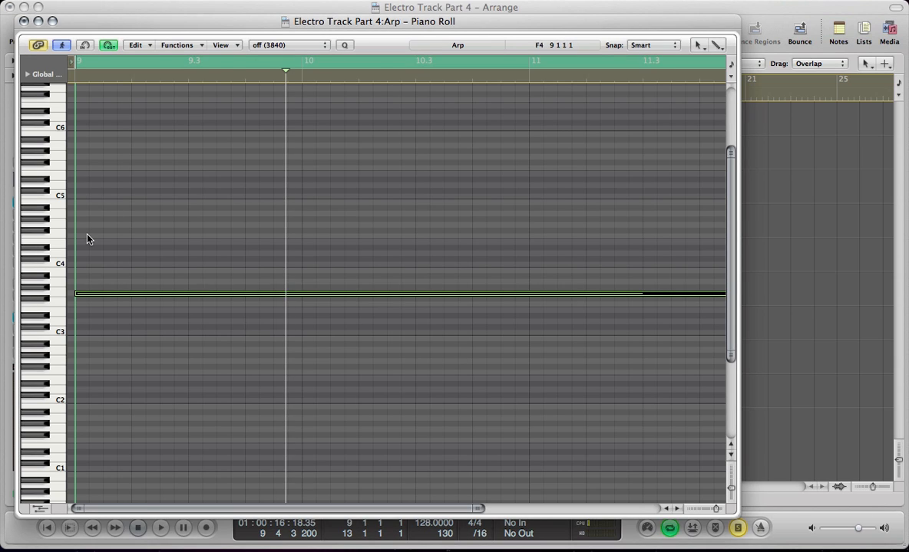
Compare the 5 STEP stepper pattern in Massive with the Arp region's held note, and close the Piano Roll.
key("v")
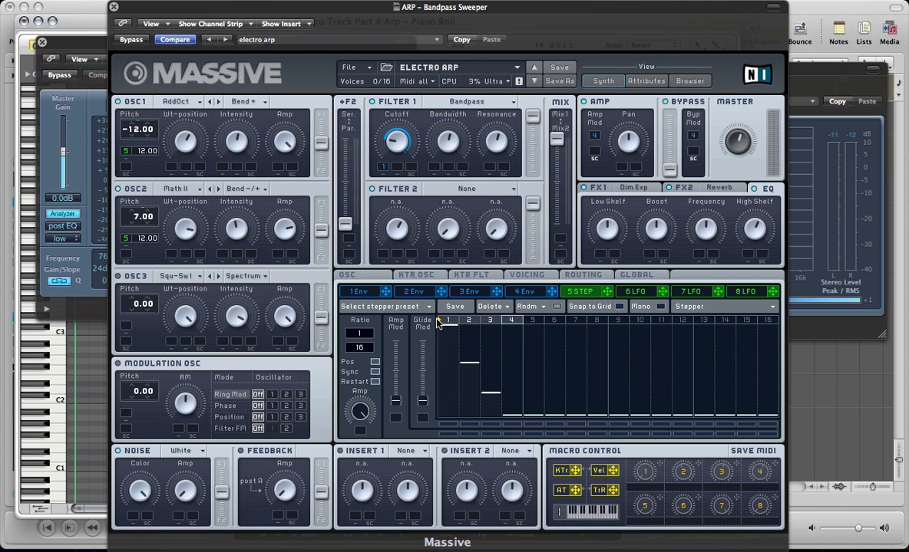
key("v")
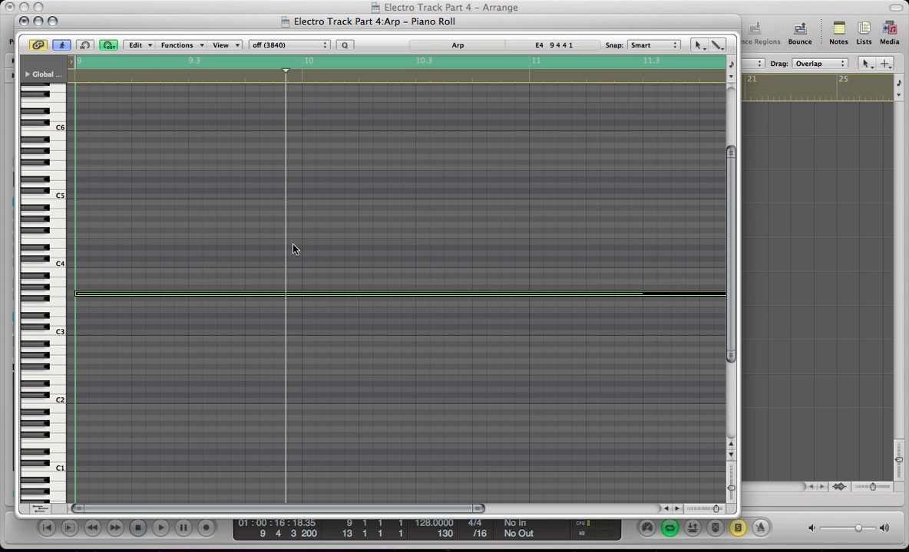
left_click_drag(164, 297, 164, 297)
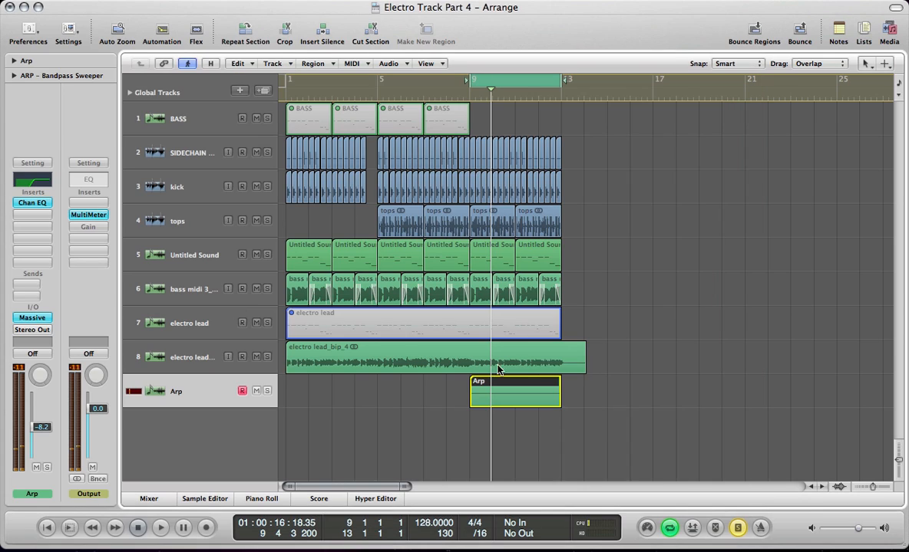
key("super+w")
Play the bar 9 to 13 Untitled Sound and bass midi regions soloed together with the electro lead audio and Arp regions.
left_click_drag(588, 293, 471, 239)
left_click(491, 355, "shift")
key("space")
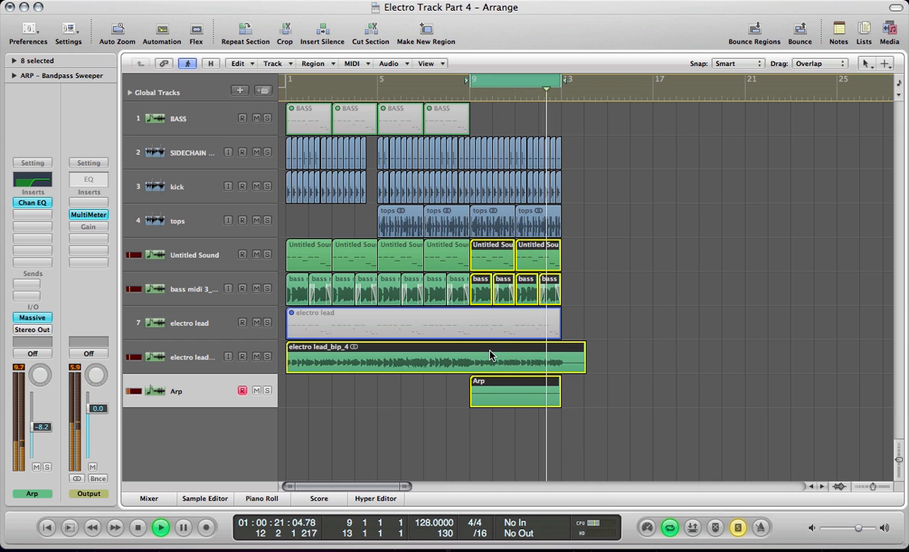
key("space")
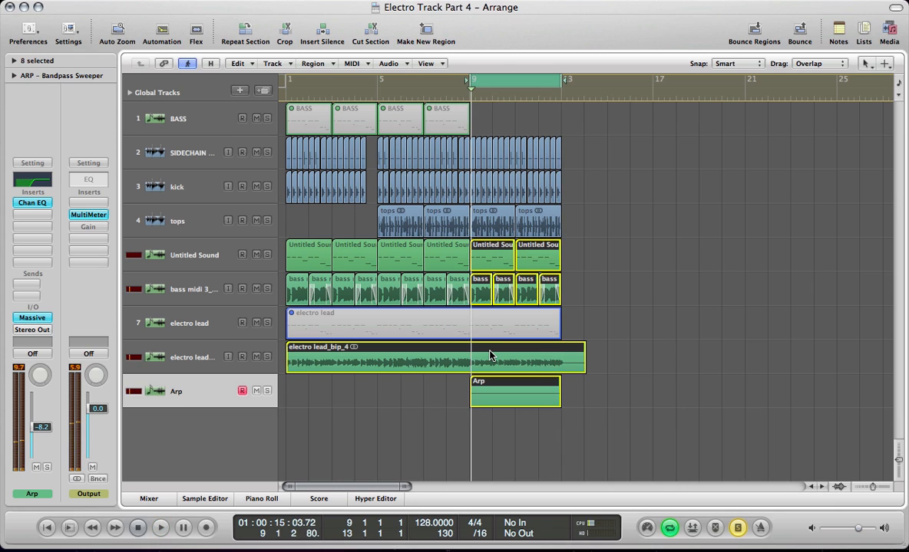
Turn off cycle and solo modes, leaving the playhead at bar 1 and all regions deselected.
key("Return")
left_click(499, 82)
key("Return")
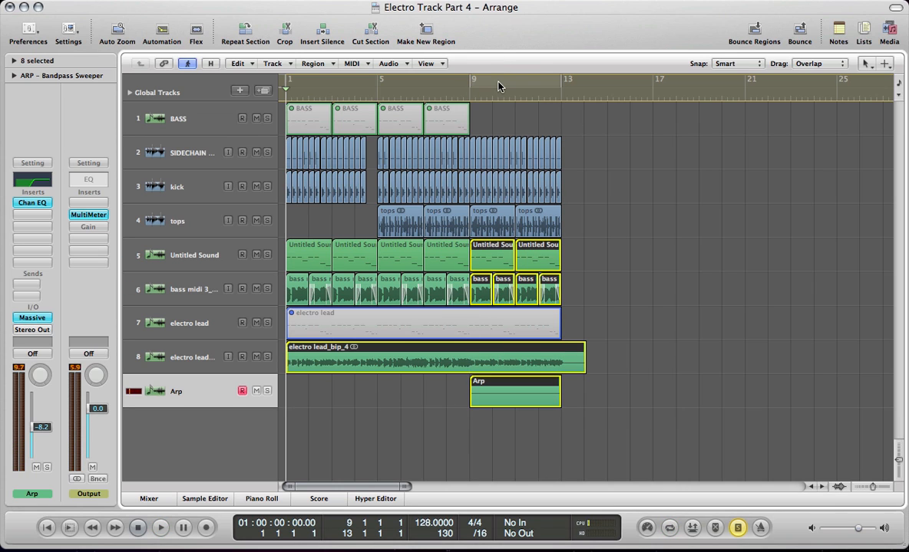
key("s")
left_click(619, 176)
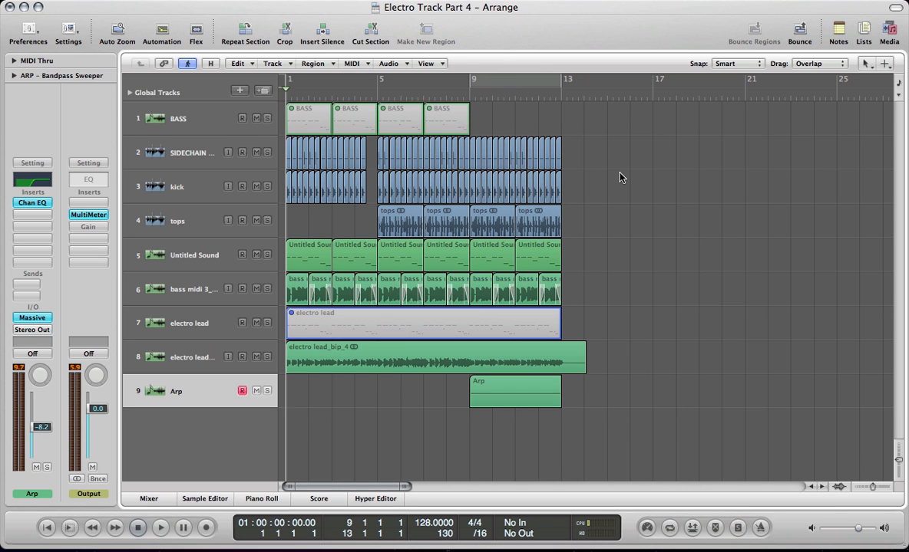